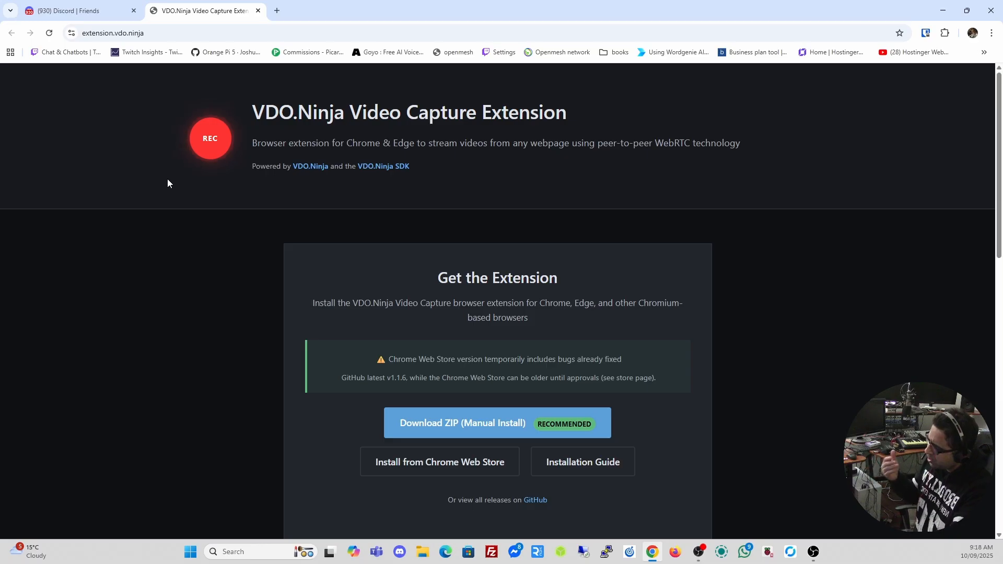
Switch from the VDO.Ninja Video Capture Extension page to the Discord Friends tab
{"action": "left_click", "coordinate": [70, 10]}
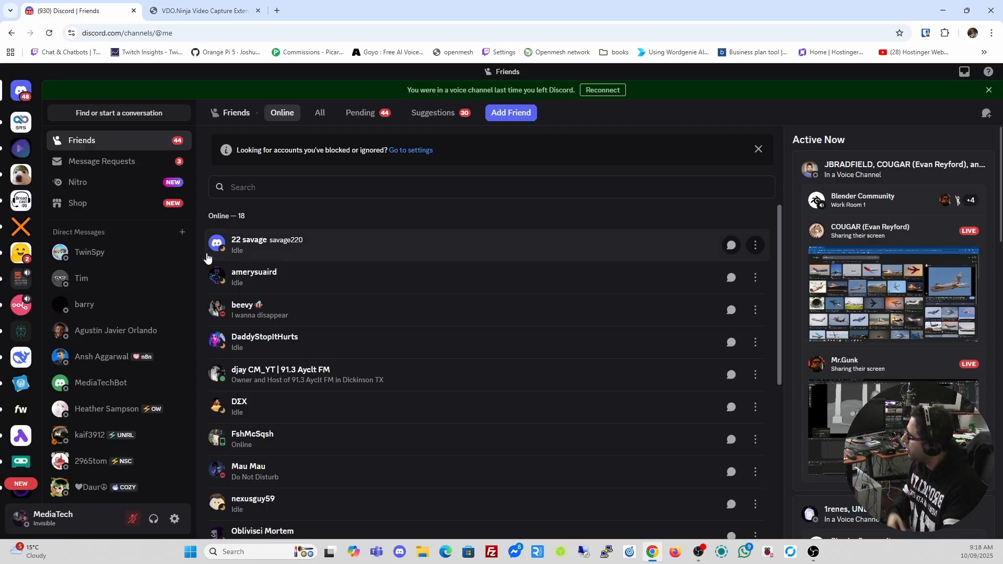
Reconnect to the Hang out voice channel and turn on video from OBS Virtual Camera
{"action": "left_click", "coordinate": [603, 91]}
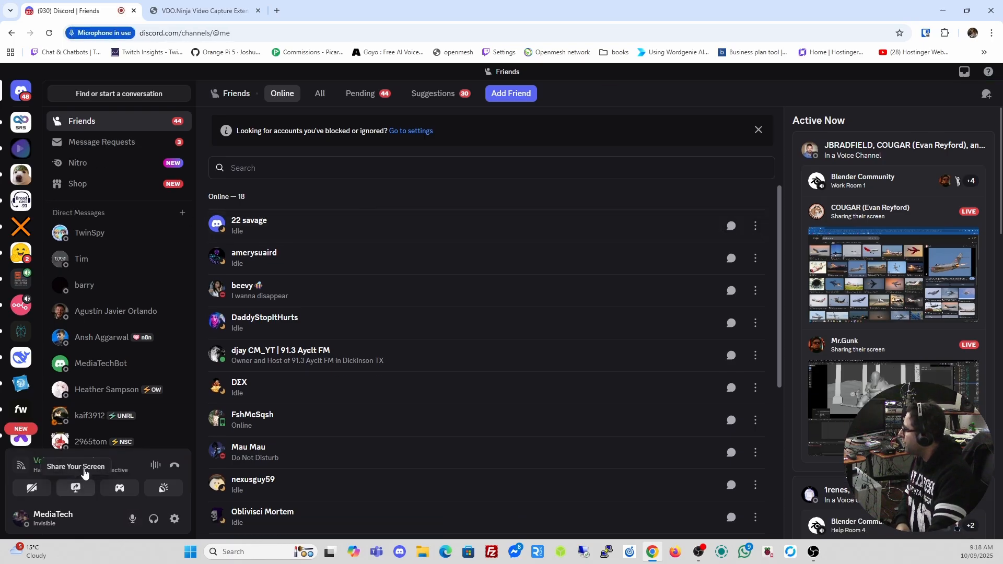
{"action": "left_click", "coordinate": [83, 471]}
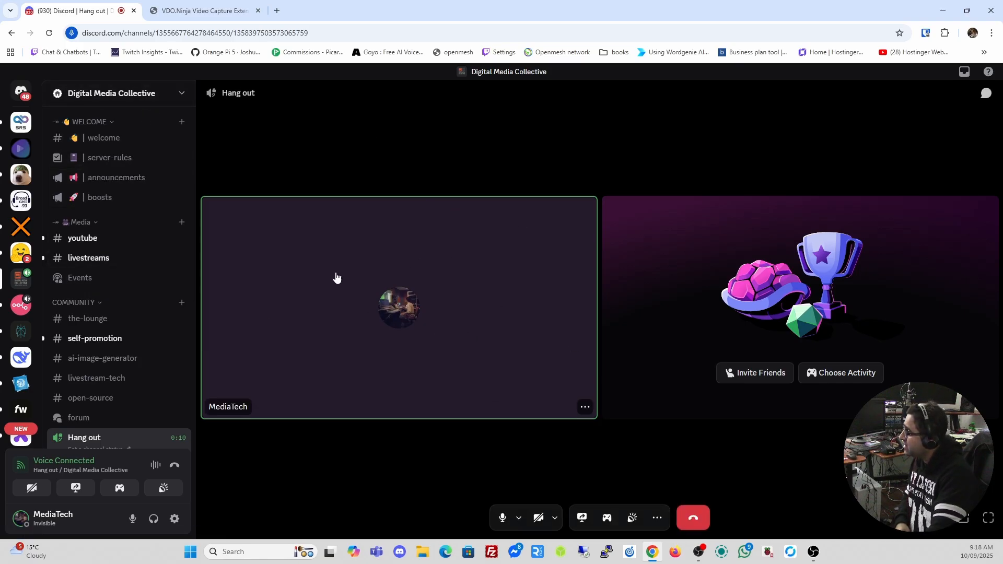
{"action": "scroll", "coordinate": [150, 300], "scroll_direction": "down", "scroll_amount": 2}
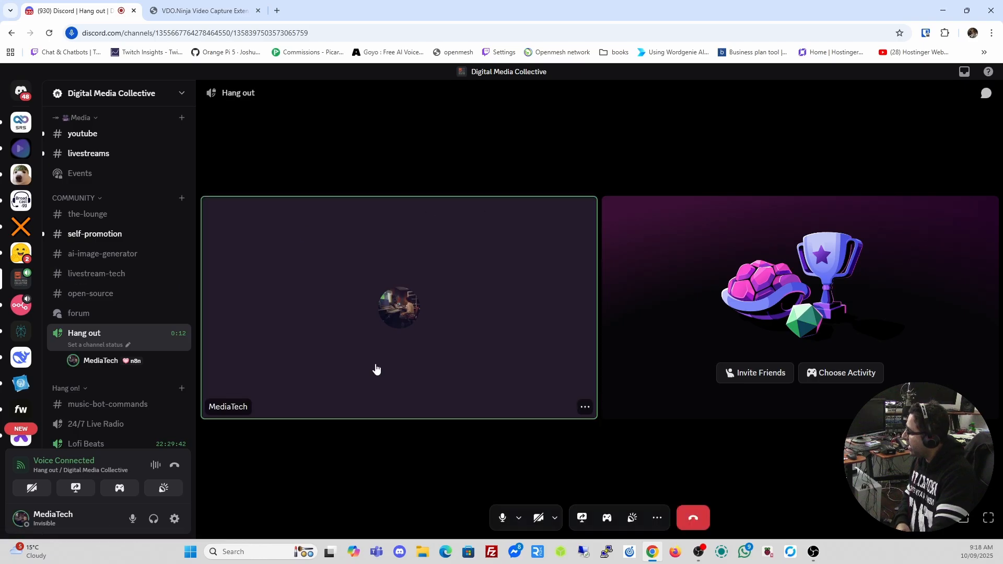
{"action": "left_click", "coordinate": [31, 489]}
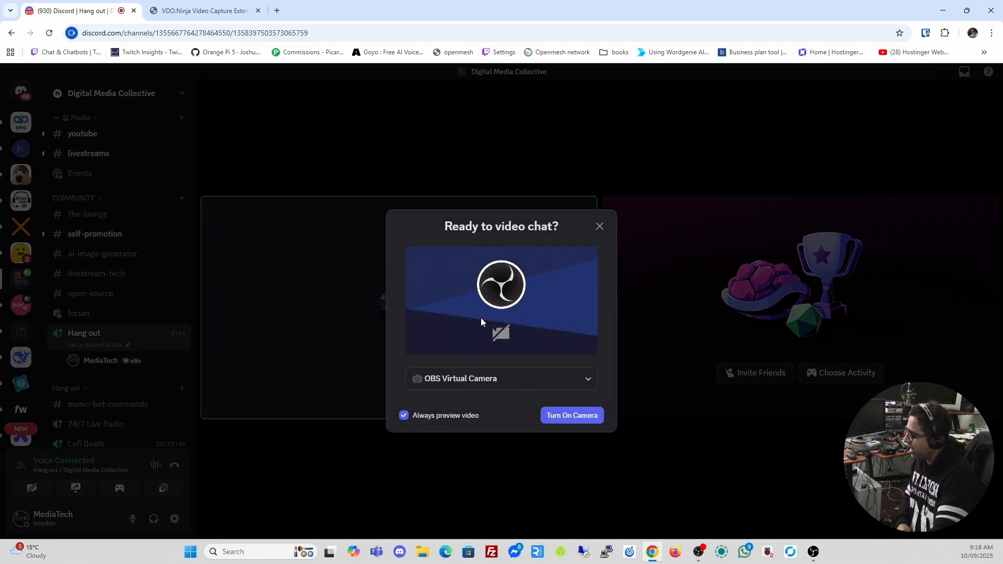
{"action": "left_click", "coordinate": [571, 418]}
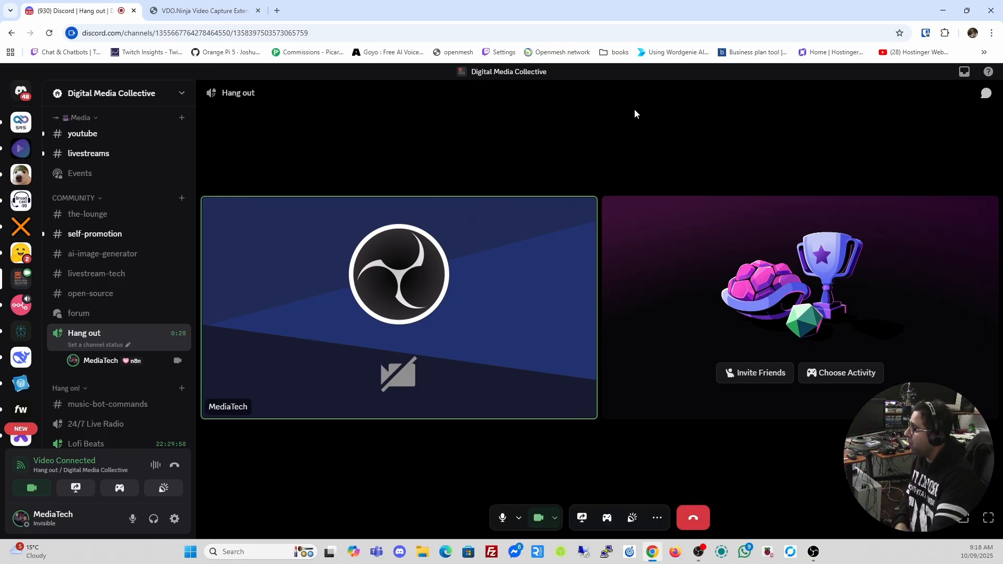
In Voice & Video settings, choose Default - Headset Microphone for input and Default - Headset Earphone for output
{"action": "left_click", "coordinate": [174, 519]}
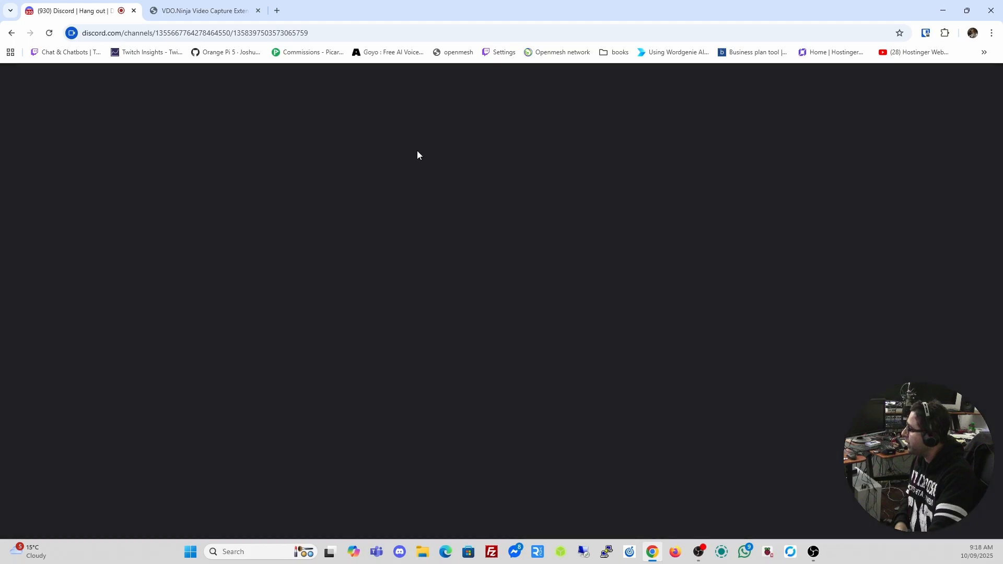
{"action": "scroll", "coordinate": [315, 237], "scroll_direction": "down", "scroll_amount": 2}
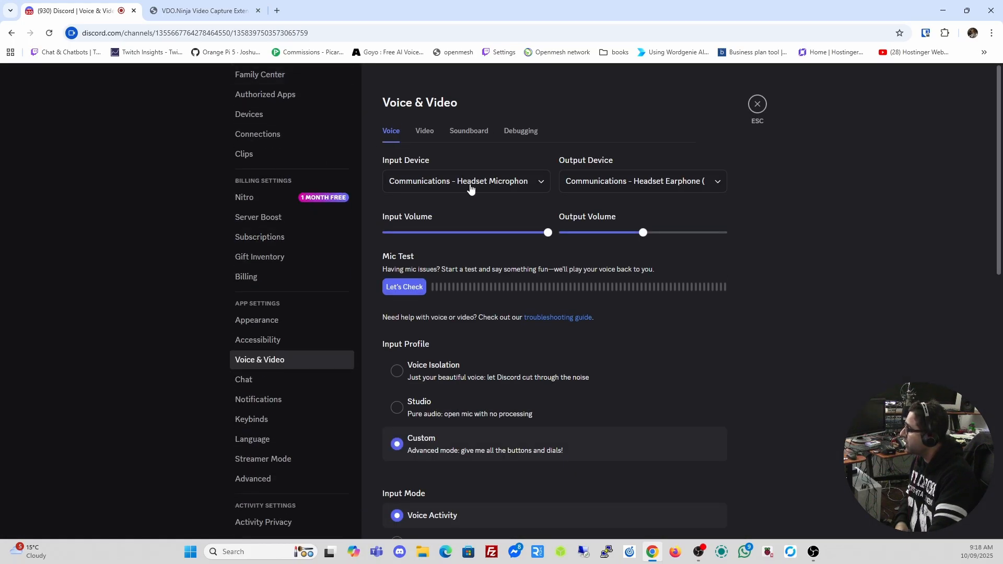
{"action": "left_click", "coordinate": [480, 182]}
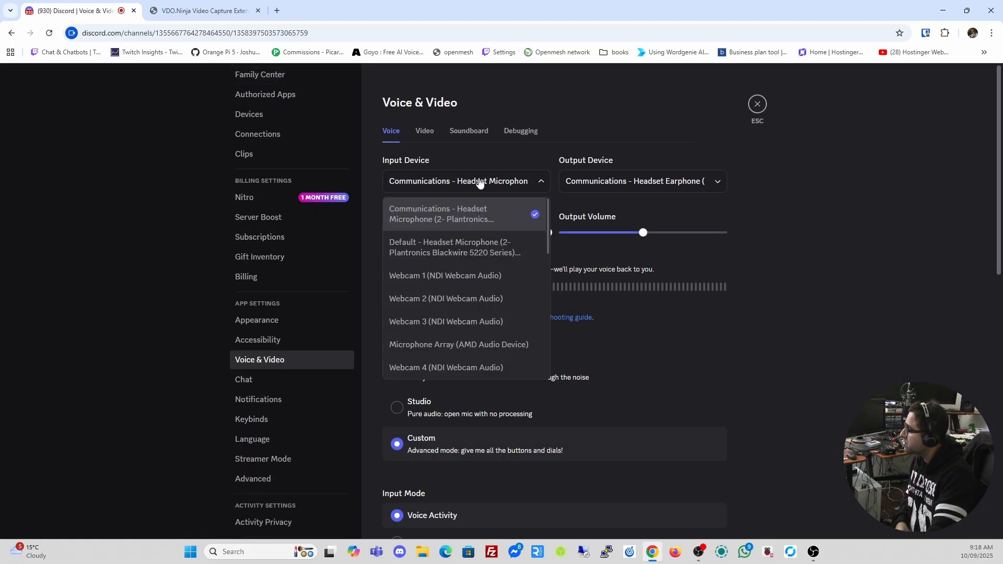
{"action": "left_click", "coordinate": [459, 246]}
{"action": "left_click", "coordinate": [624, 182]}
{"action": "left_click", "coordinate": [614, 246]}
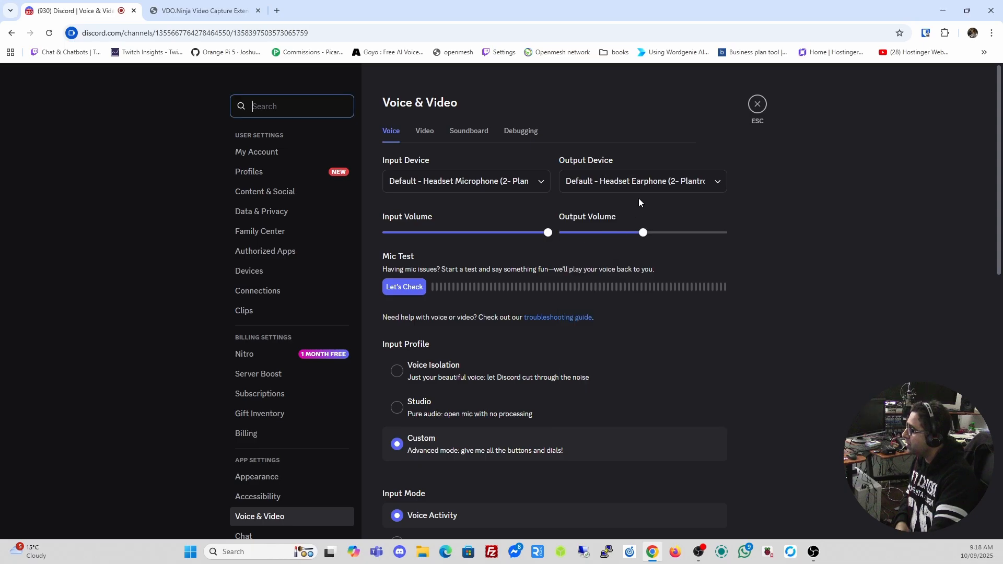
{"action": "left_click", "coordinate": [756, 104]}
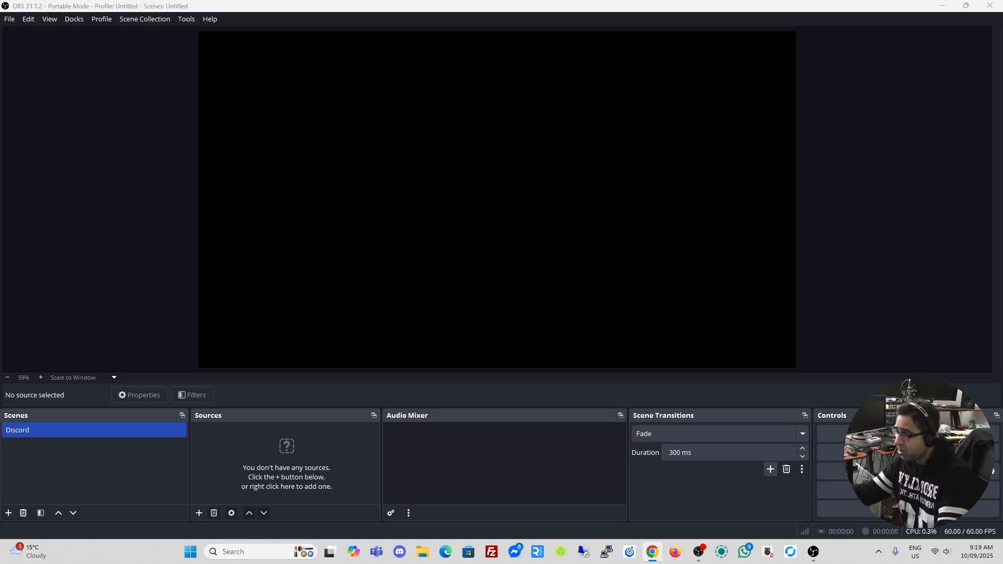
Add a Display Capture named 'Discord capture' showing DELL U2719D: 1920x1080 @ -1920,0 to the Discord scene
{"action": "left_click", "coordinate": [69, 435]}
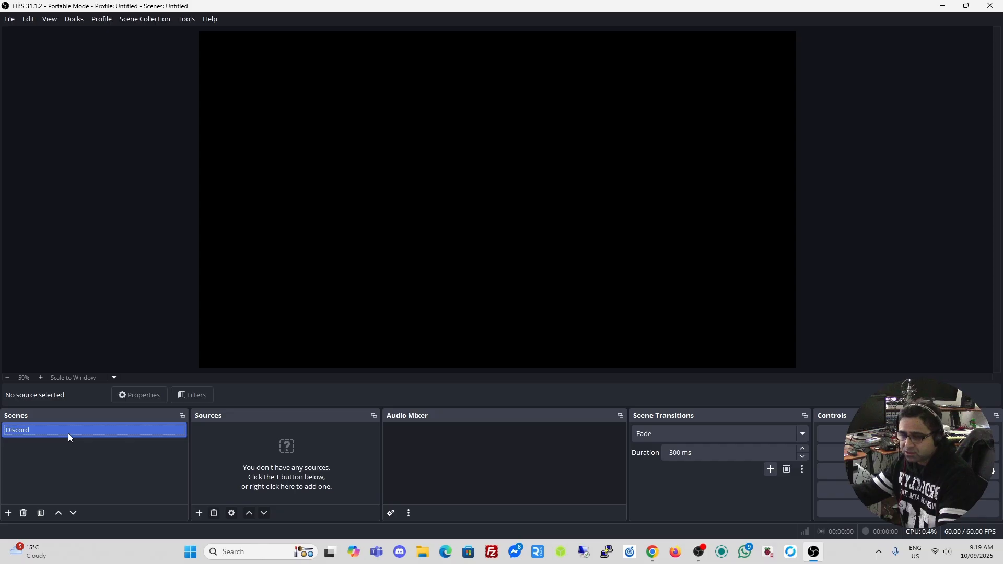
{"action": "left_click", "coordinate": [199, 514]}
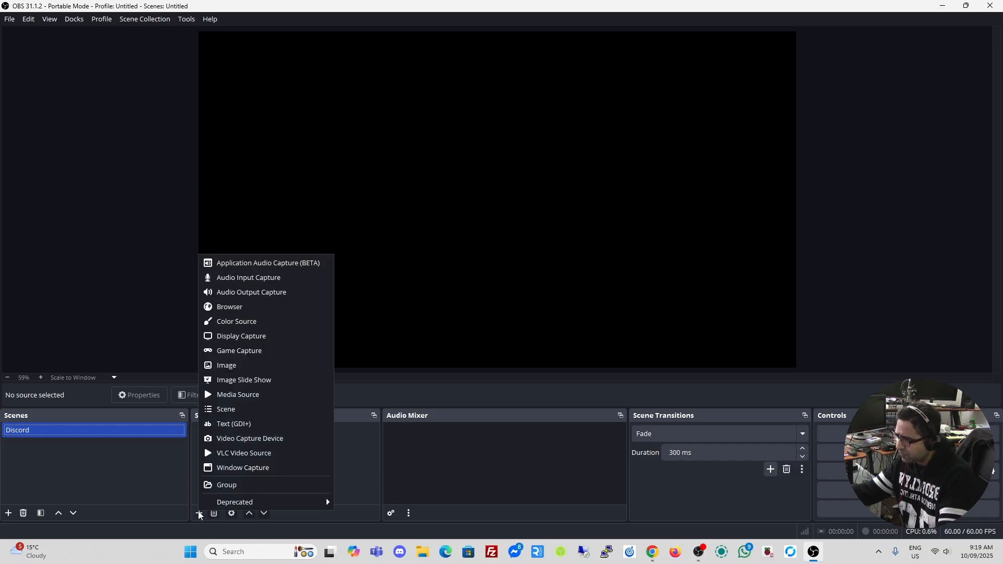
{"action": "left_click", "coordinate": [227, 337]}
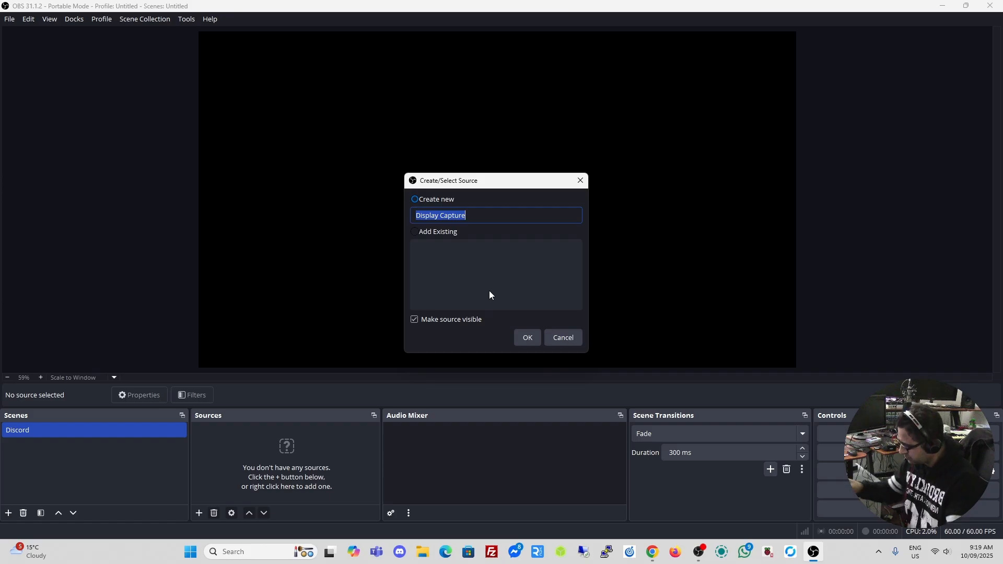
{"action": "type", "text": "Dis"}
{"action": "key", "text": "BackSpace"}
{"action": "key", "text": "BackSpace"}
{"action": "key", "text": "BackSpace"}
{"action": "type", "text": "Discord capture"}
{"action": "left_click", "coordinate": [529, 334]}
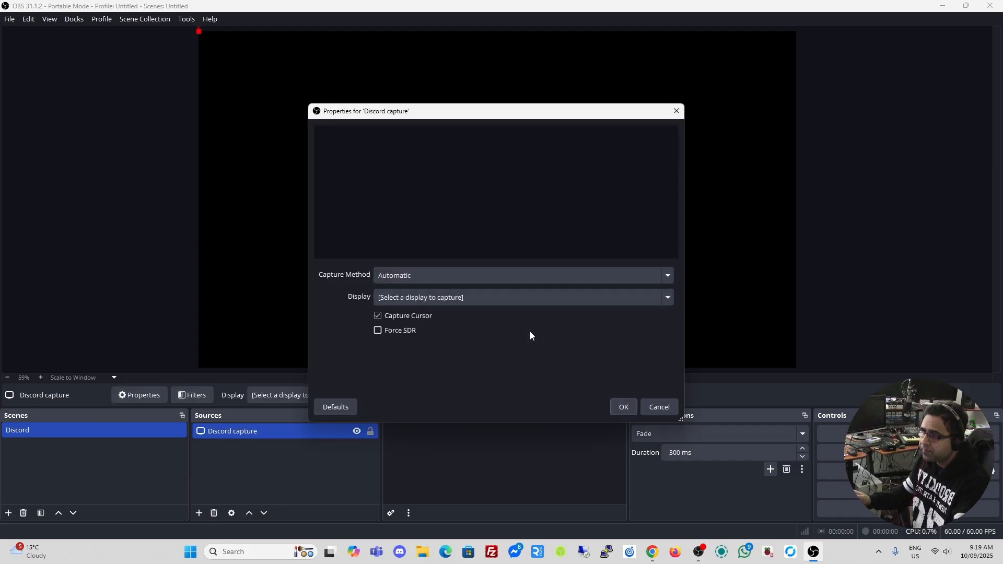
{"action": "left_click", "coordinate": [521, 297]}
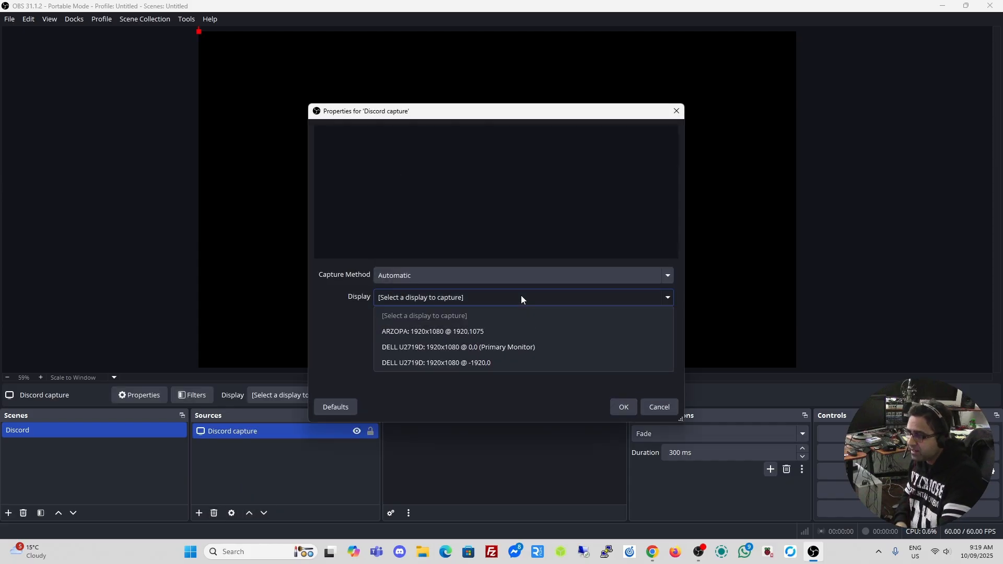
{"action": "left_click", "coordinate": [431, 363]}
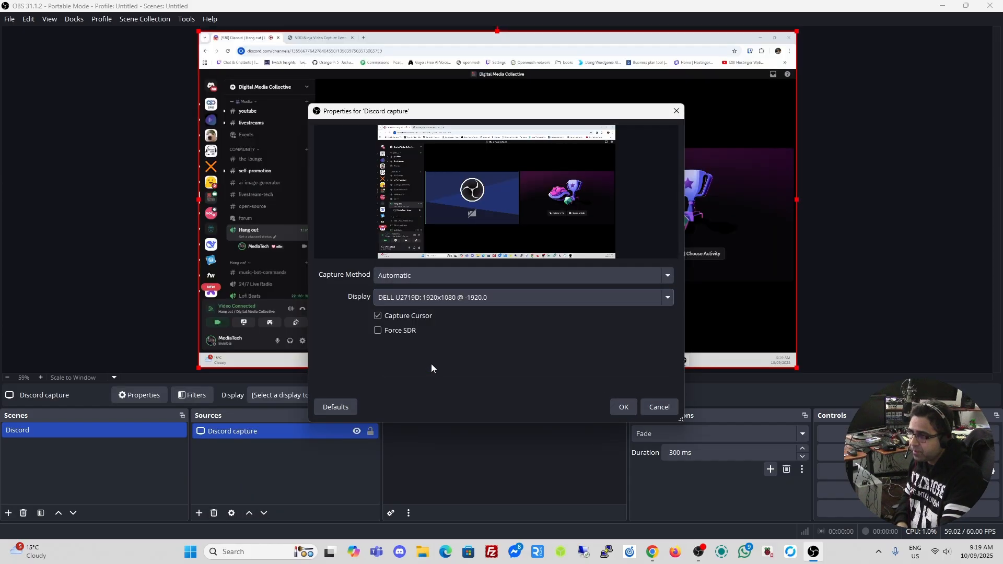
{"action": "left_click", "coordinate": [621, 408]}
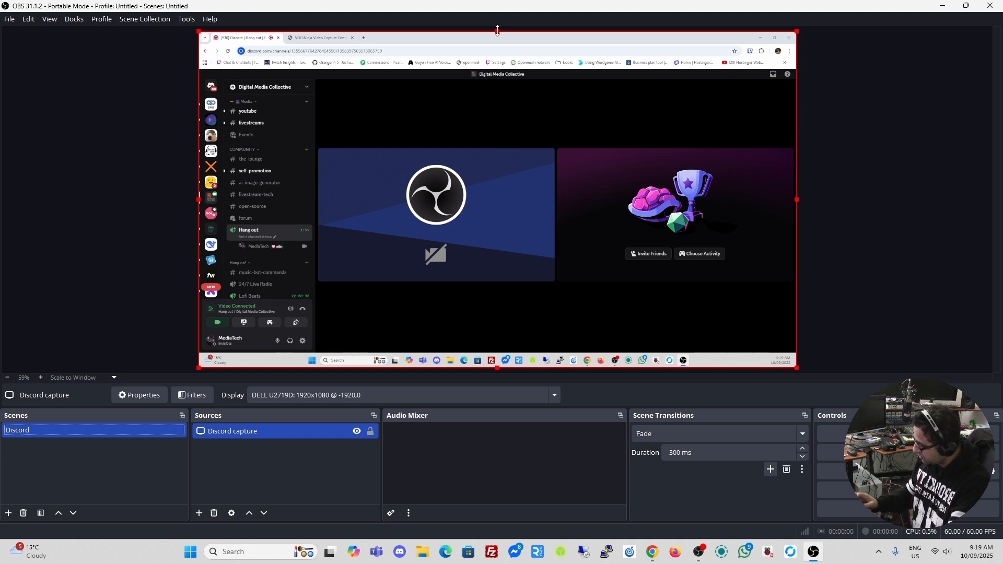
Crop the browser bar, channel sidebar, activity panel and taskbar off the Discord capture
{"action": "left_click_drag", "start_coordinate": [497, 30], "coordinate": [508, 147]}
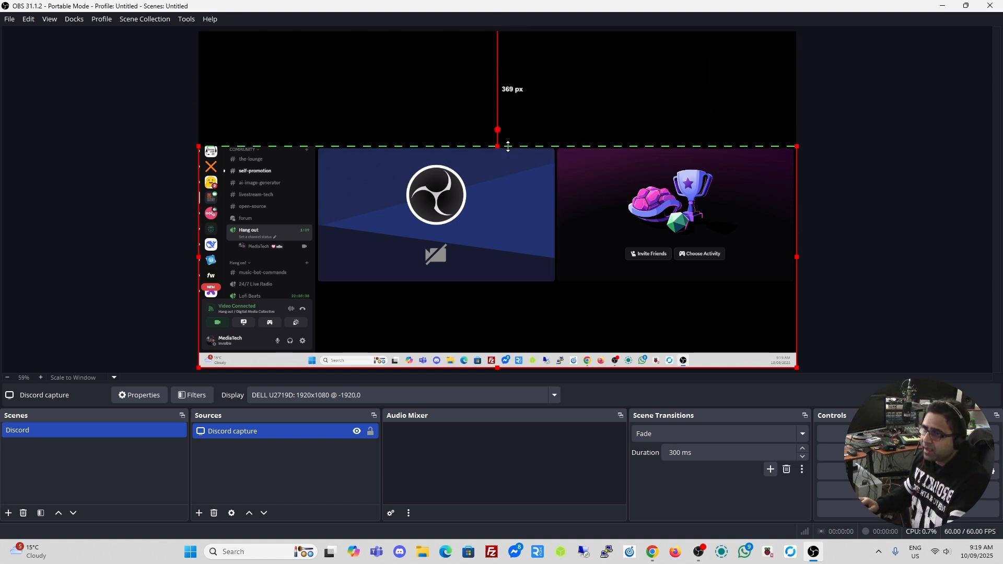
{"action": "left_click_drag", "start_coordinate": [199, 256], "coordinate": [318, 254]}
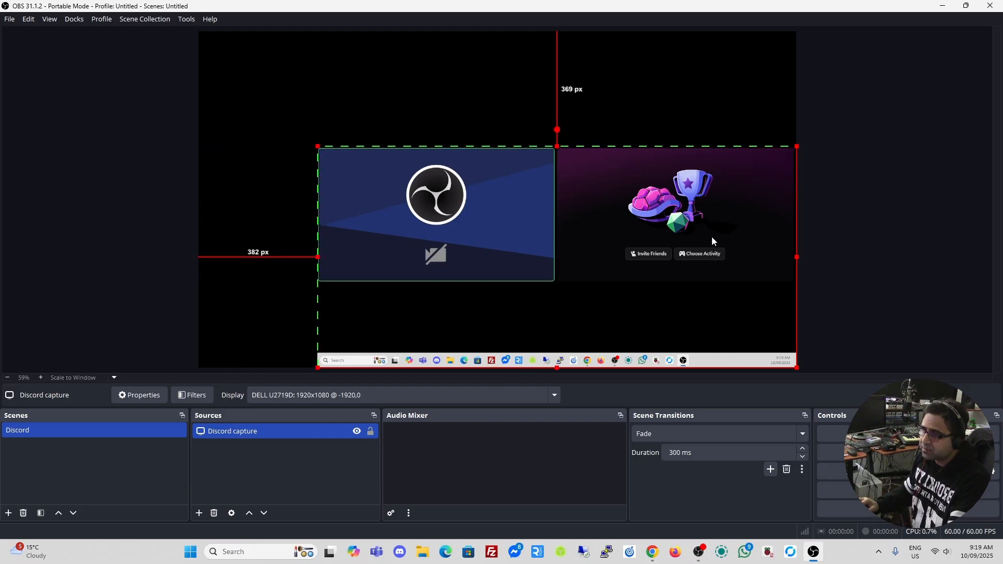
{"action": "left_click_drag", "start_coordinate": [794, 256], "coordinate": [554, 256]}
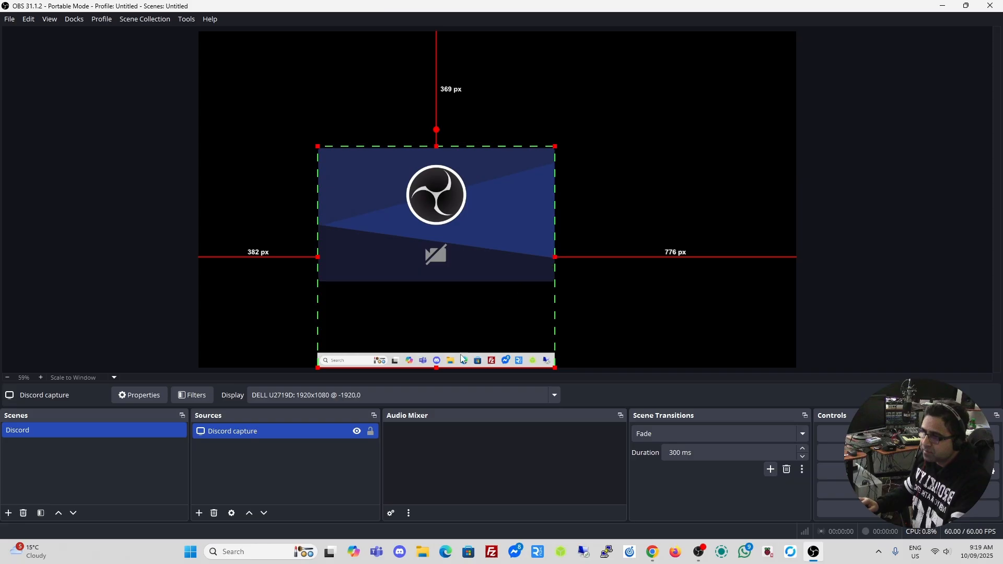
{"action": "left_click_drag", "start_coordinate": [438, 368], "coordinate": [444, 280]}
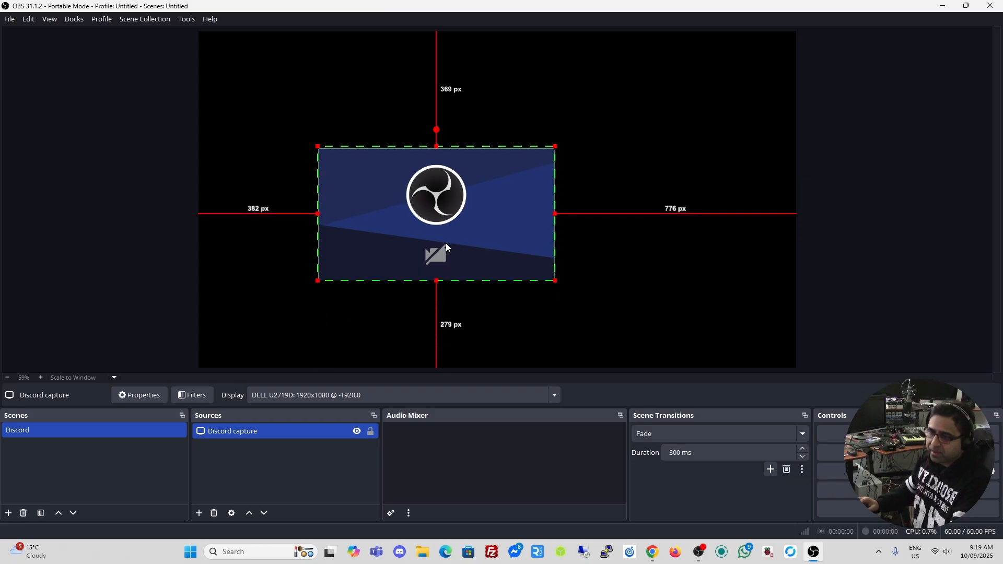
Move the cropped camera tile up and left, then remove the Discord capture source
{"action": "left_click_drag", "start_coordinate": [436, 222], "coordinate": [443, 189]}
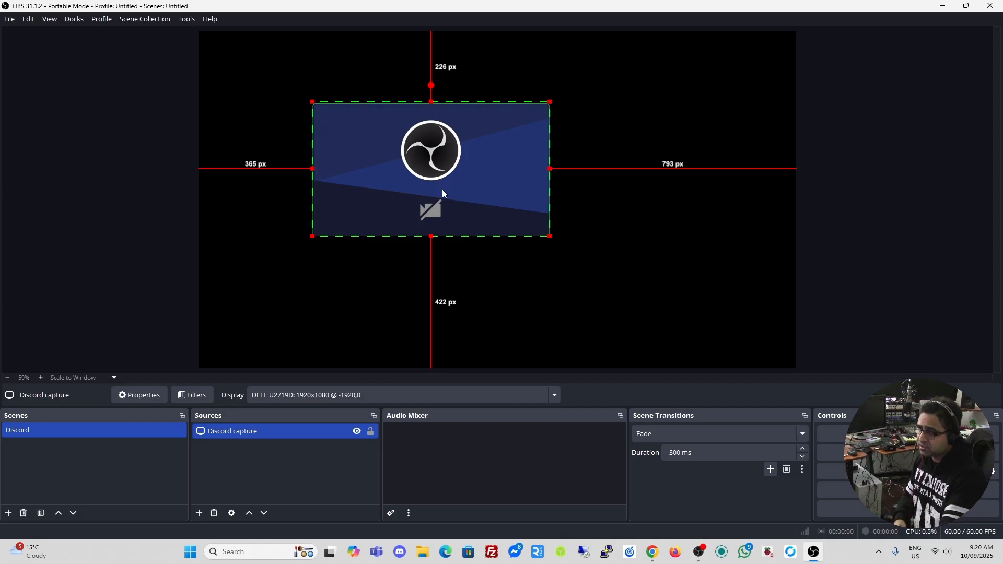
{"action": "left_click_drag", "start_coordinate": [443, 193], "coordinate": [403, 192]}
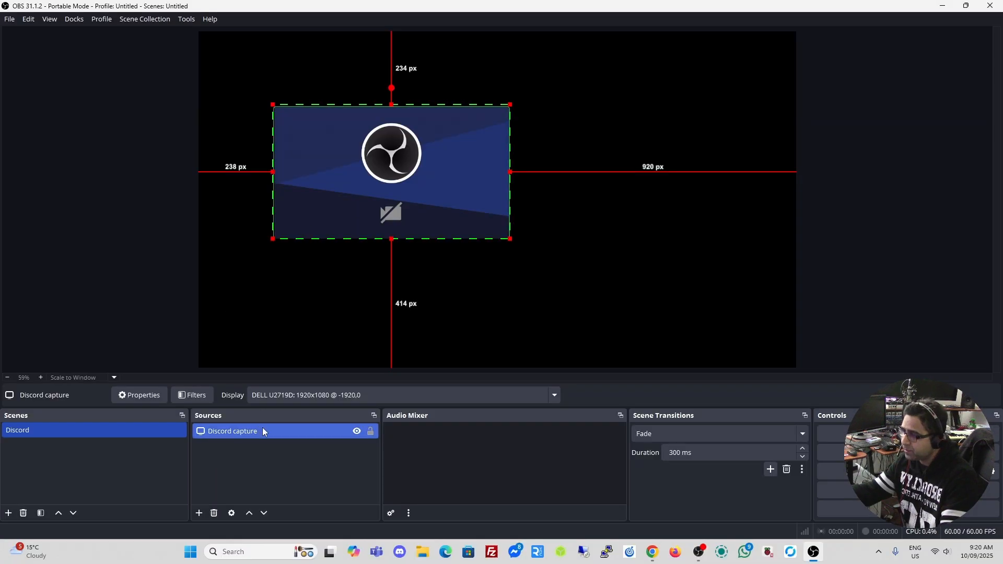
{"action": "key", "text": "Delete"}
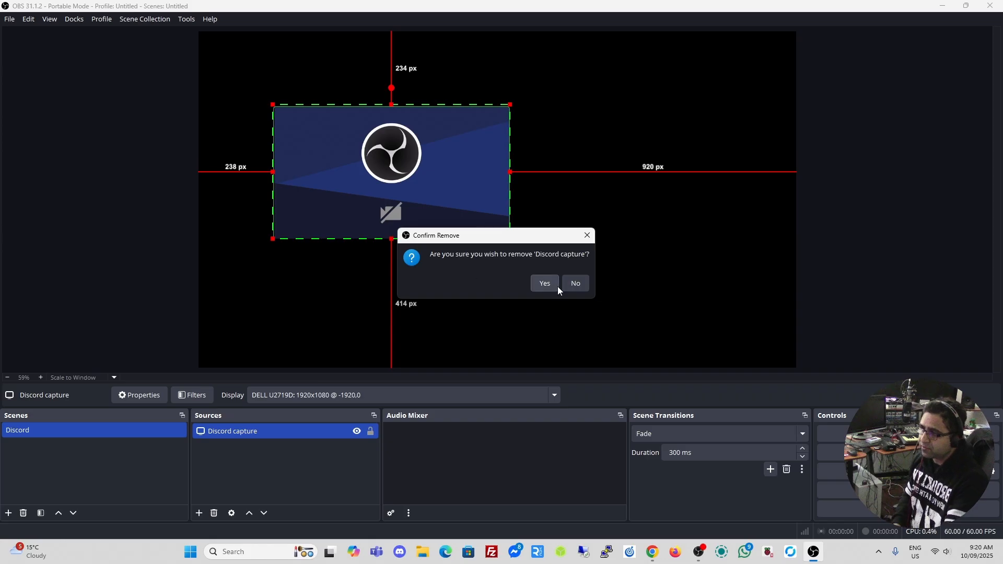
{"action": "left_click", "coordinate": [543, 284]}
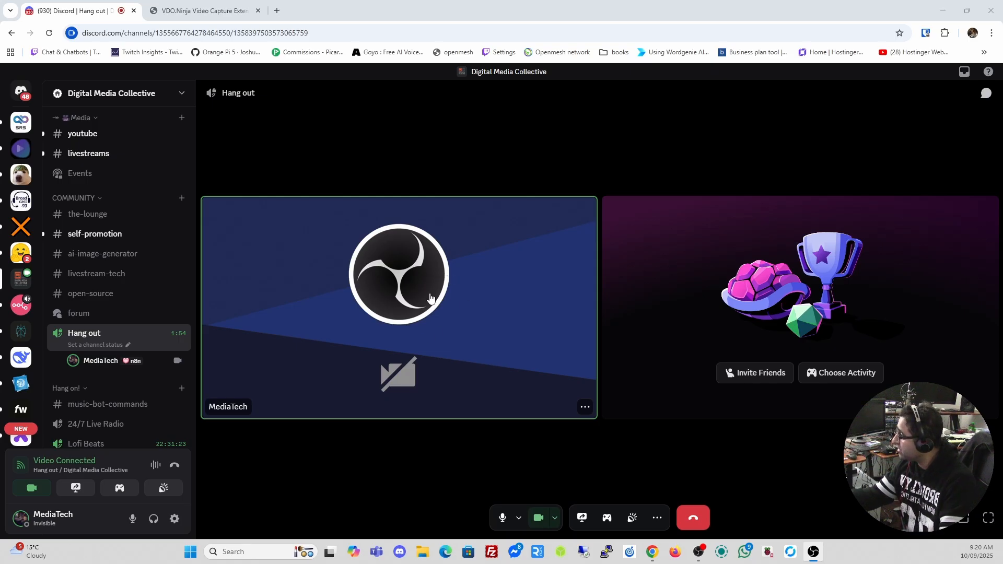
Download the vdo-ninja-capture-extension ZIP (Manual Install) and show it in the Downloads folder
{"action": "left_click", "coordinate": [200, 14]}
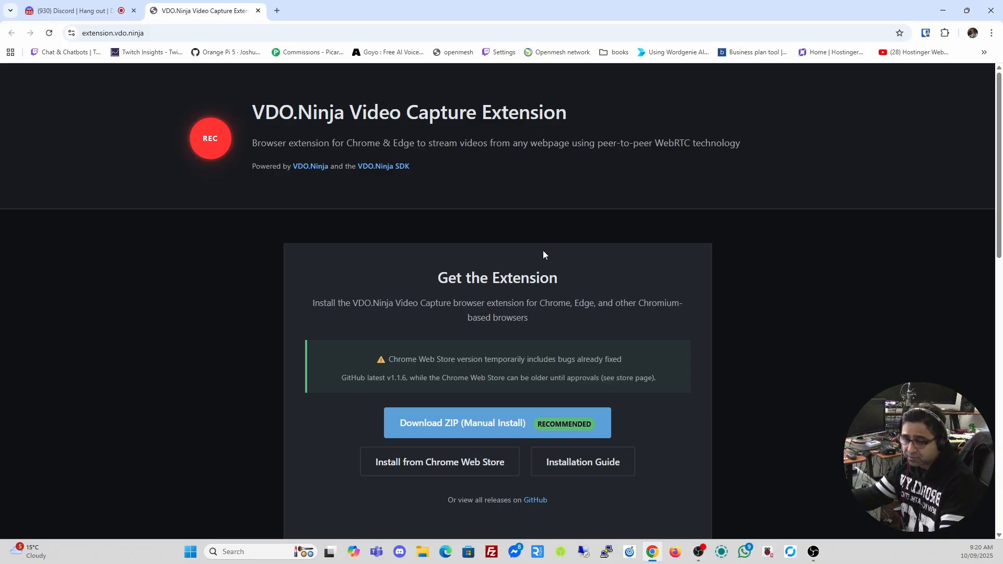
{"action": "scroll", "coordinate": [543, 255], "scroll_direction": "down", "scroll_amount": 1}
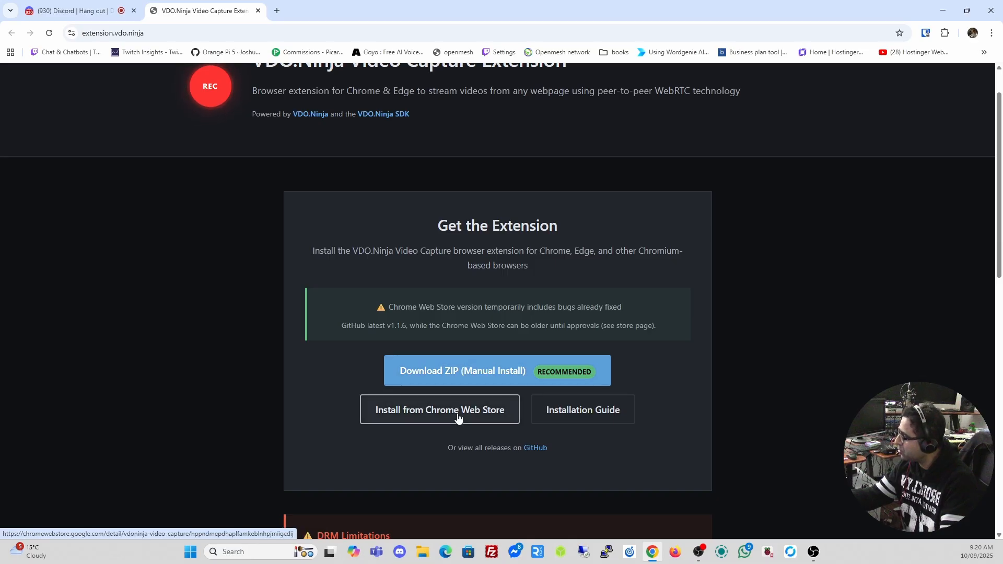
{"action": "left_click", "coordinate": [492, 371]}
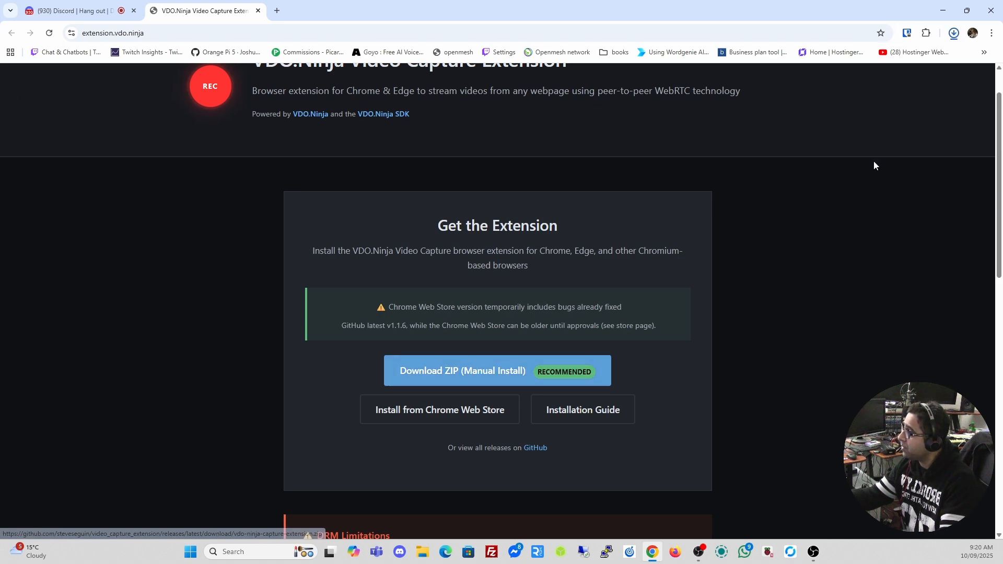
{"action": "left_click", "coordinate": [938, 74]}
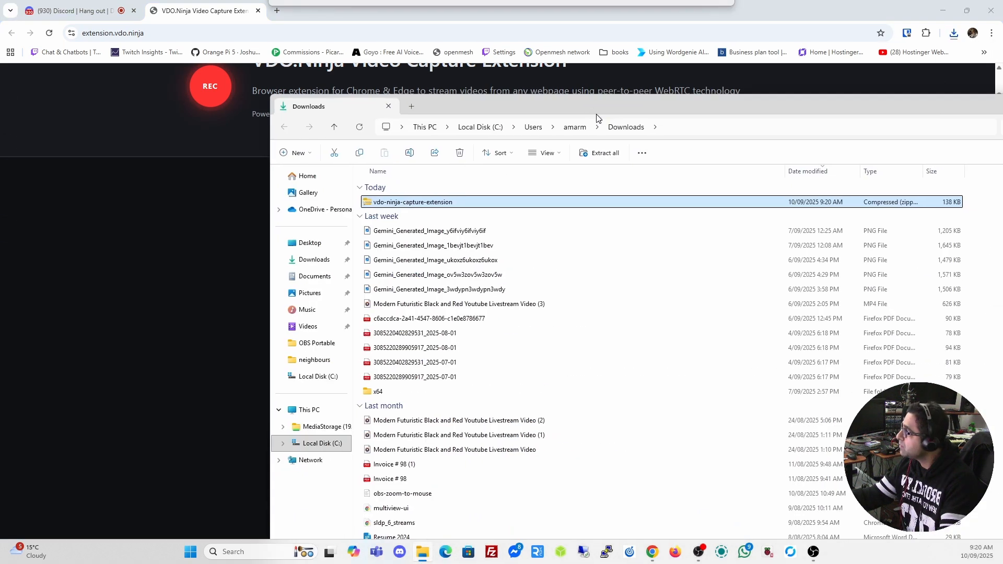
Extract the vdo-ninja-capture-extension zip into its suggested folder in Downloads
{"action": "double_click", "coordinate": [594, 106]}
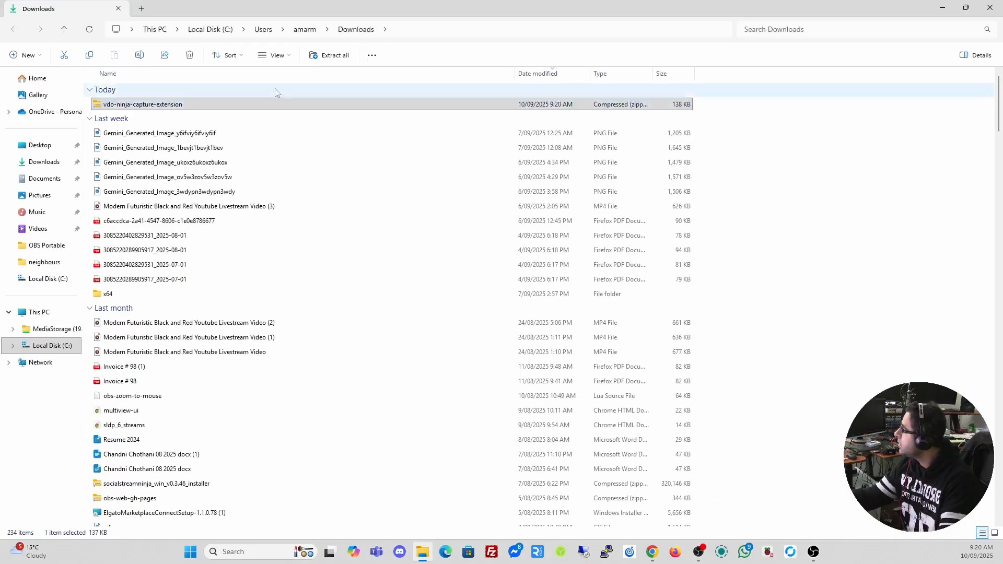
{"action": "right_click", "coordinate": [227, 108]}
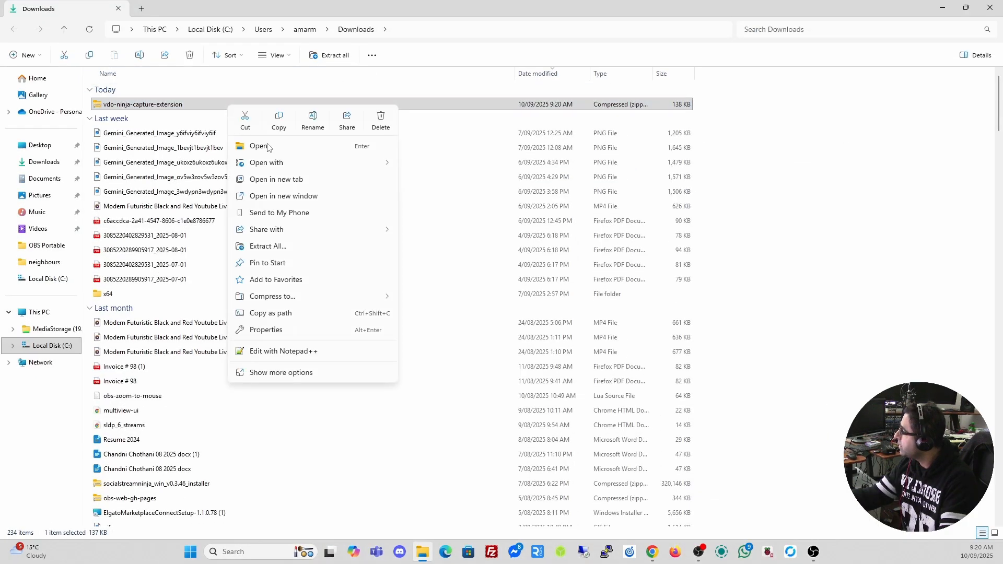
{"action": "left_click", "coordinate": [269, 246]}
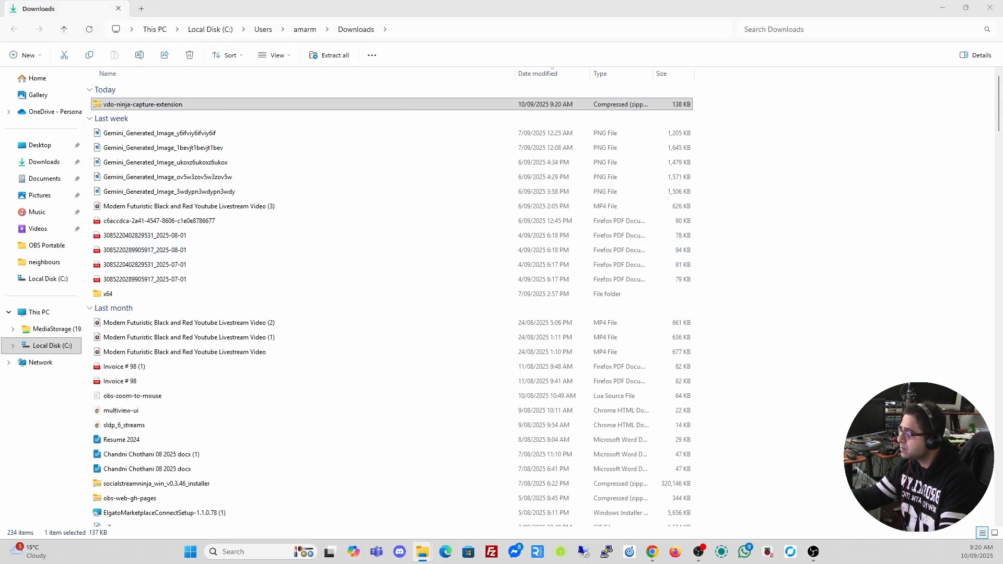
{"action": "left_click", "coordinate": [655, 364]}
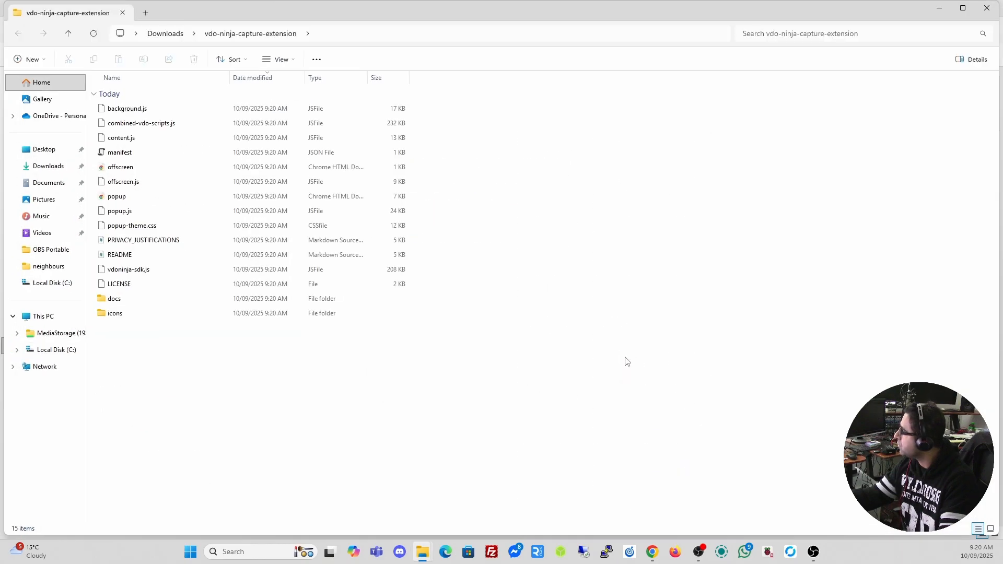
{"action": "left_click", "coordinate": [987, 8]}
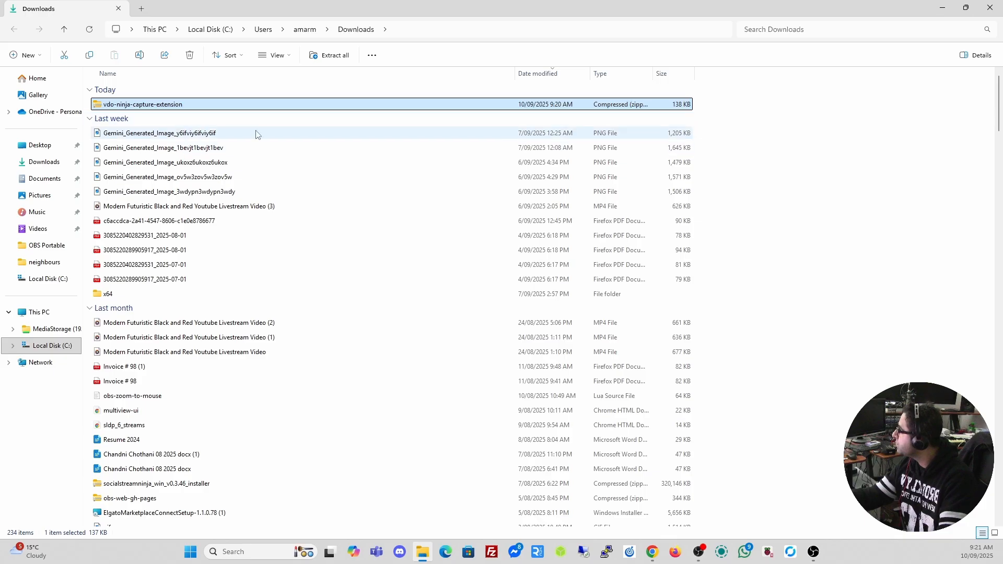
Copy the extracted vdo-ninja-capture-extension folder to the root of Local Disk (C:) and close Explorer
{"action": "left_click", "coordinate": [847, 33]}
{"action": "type", "text": "vdo"}
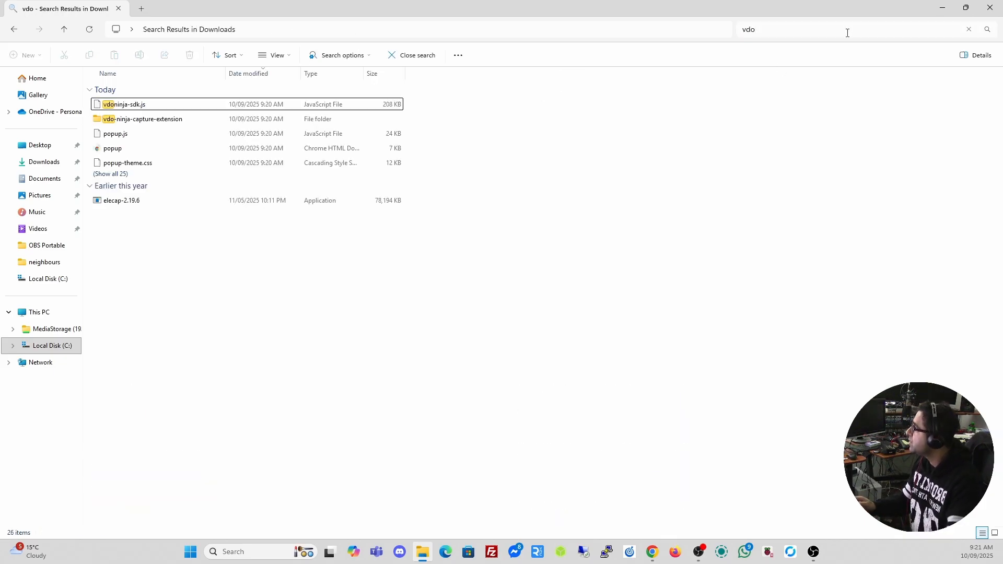
{"action": "left_click", "coordinate": [156, 121]}
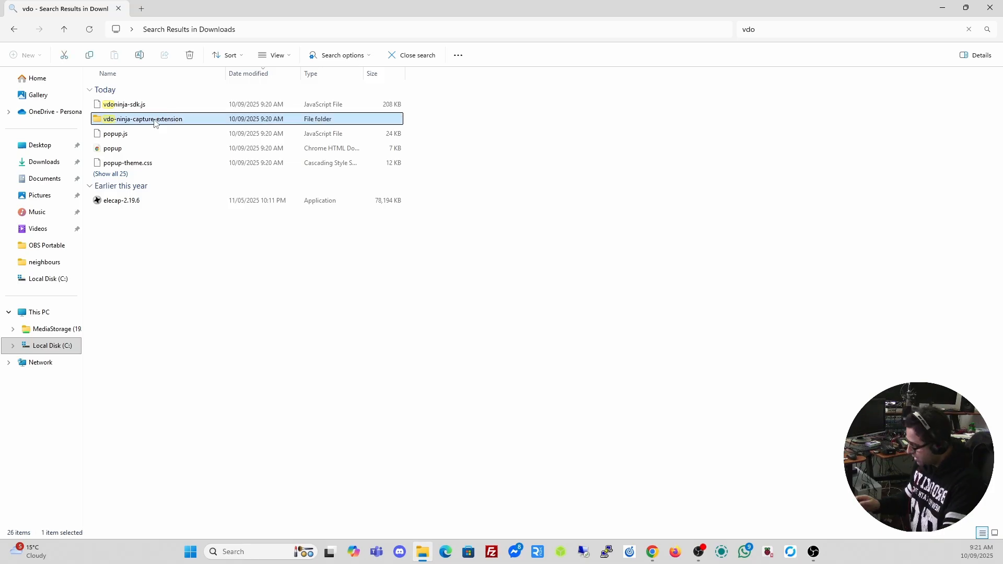
{"action": "left_click", "coordinate": [48, 346]}
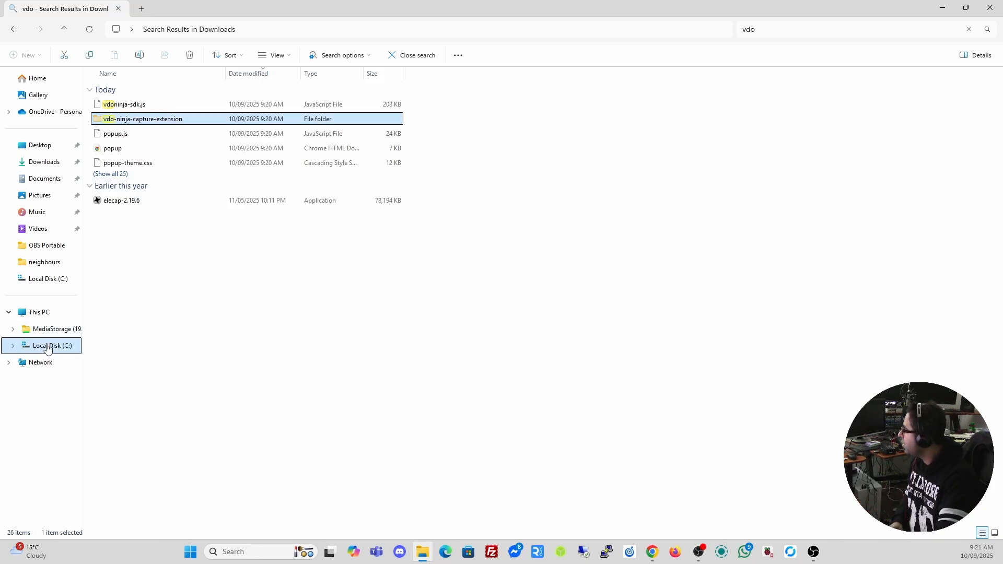
{"action": "left_click", "coordinate": [188, 453]}
{"action": "key", "text": "ctrl+v"}
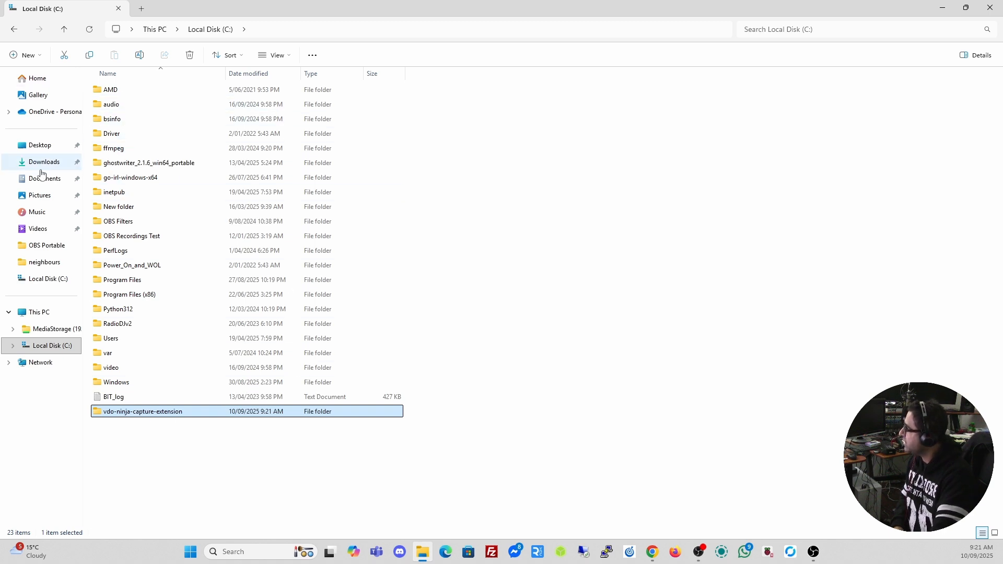
{"action": "left_click", "coordinate": [990, 7]}
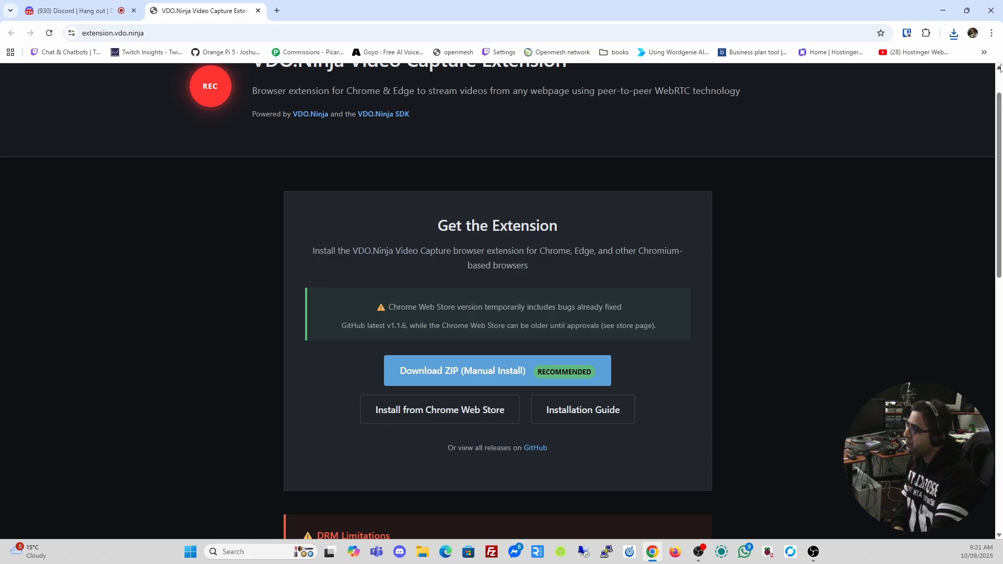
Go to Chrome's Extensions page by way of Settings in the browser menu
{"action": "left_click", "coordinate": [991, 33]}
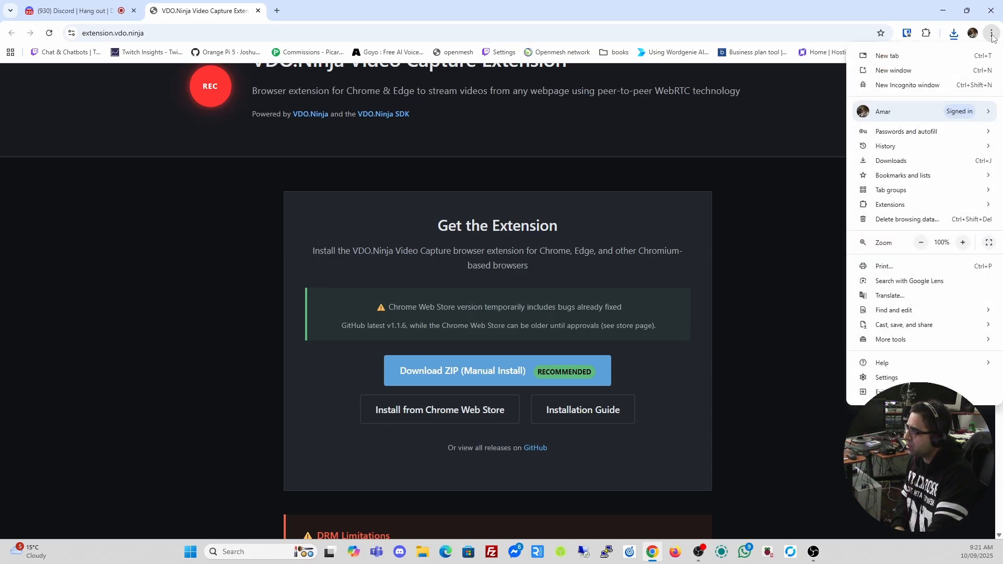
{"action": "left_click", "coordinate": [886, 378]}
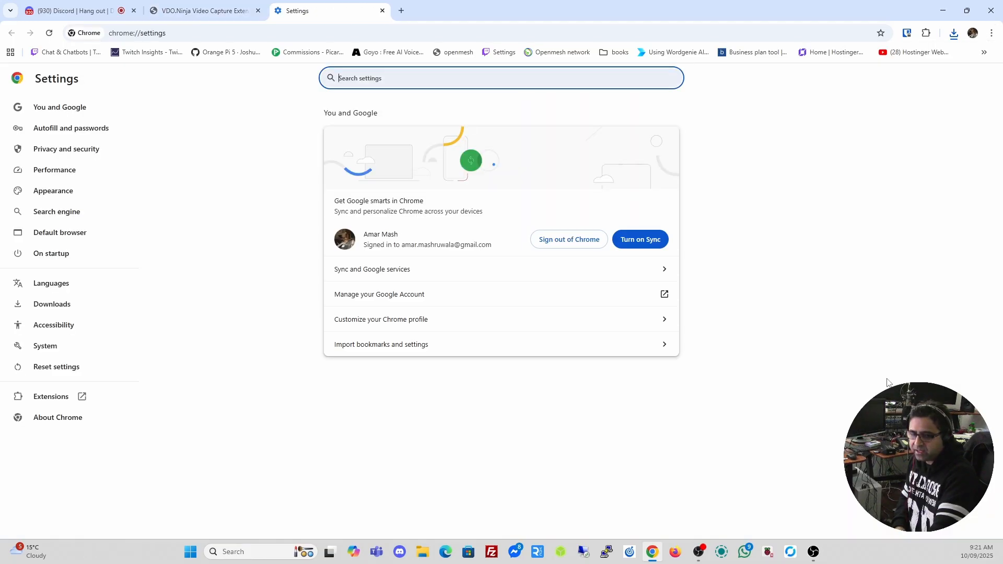
{"action": "left_click", "coordinate": [67, 398]}
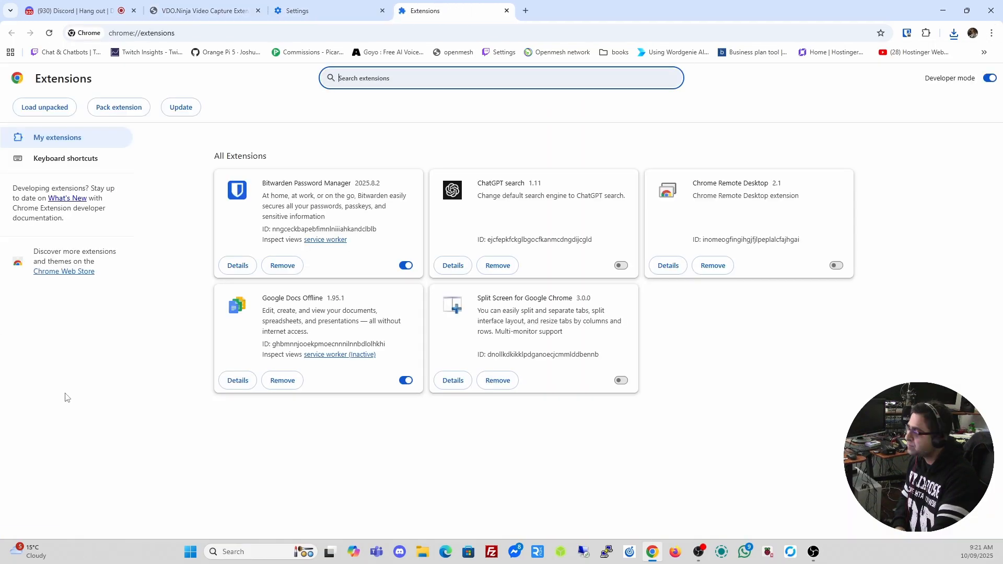
Load C:\vdo-ninja-capture-extension as an unpacked extension, installing VDO.Ninja Video Capture 1.1.6
{"action": "left_click", "coordinate": [44, 110]}
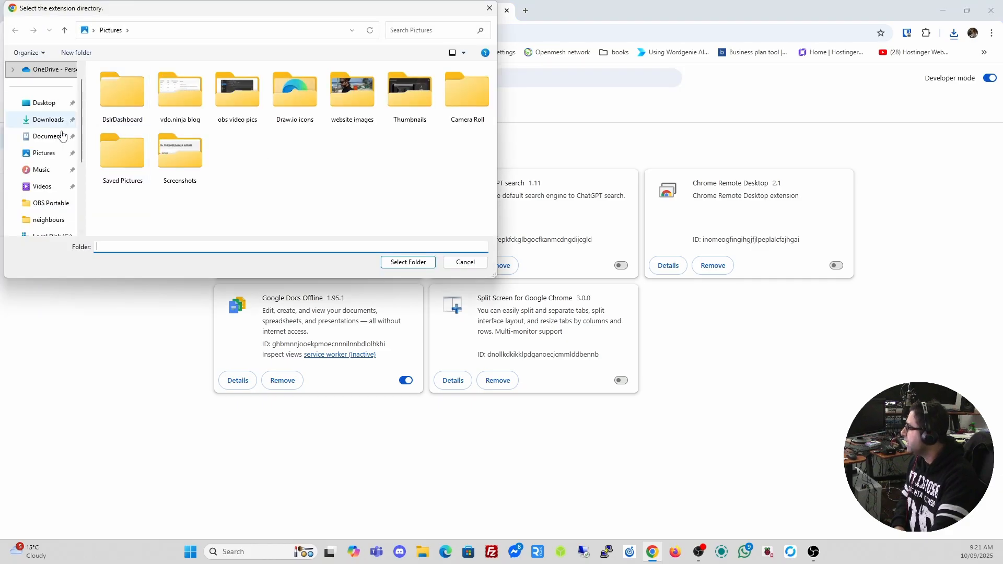
{"action": "scroll", "coordinate": [57, 196], "scroll_direction": "down", "scroll_amount": 1}
{"action": "left_click", "coordinate": [49, 187]}
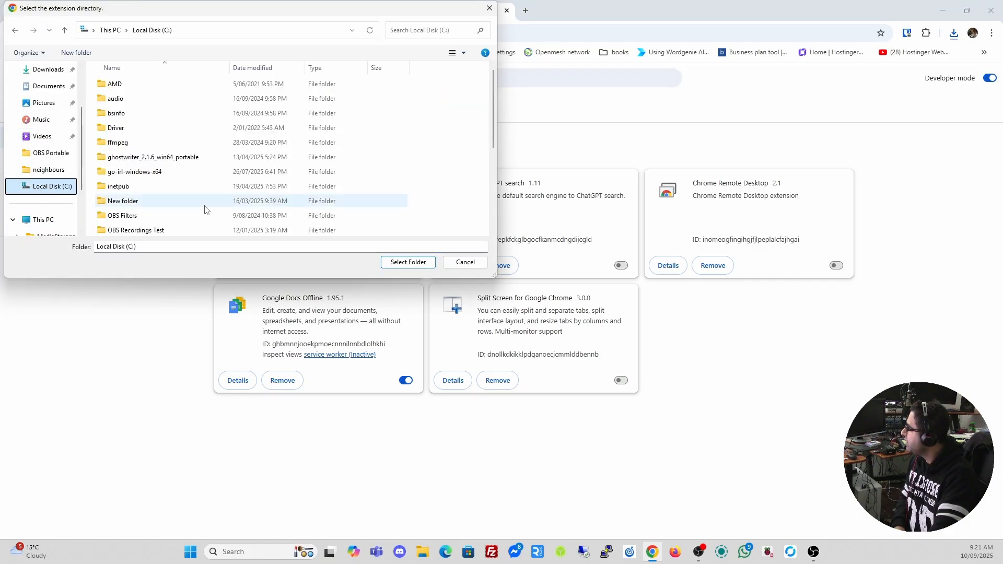
{"action": "scroll", "coordinate": [191, 172], "scroll_direction": "down", "scroll_amount": 4}
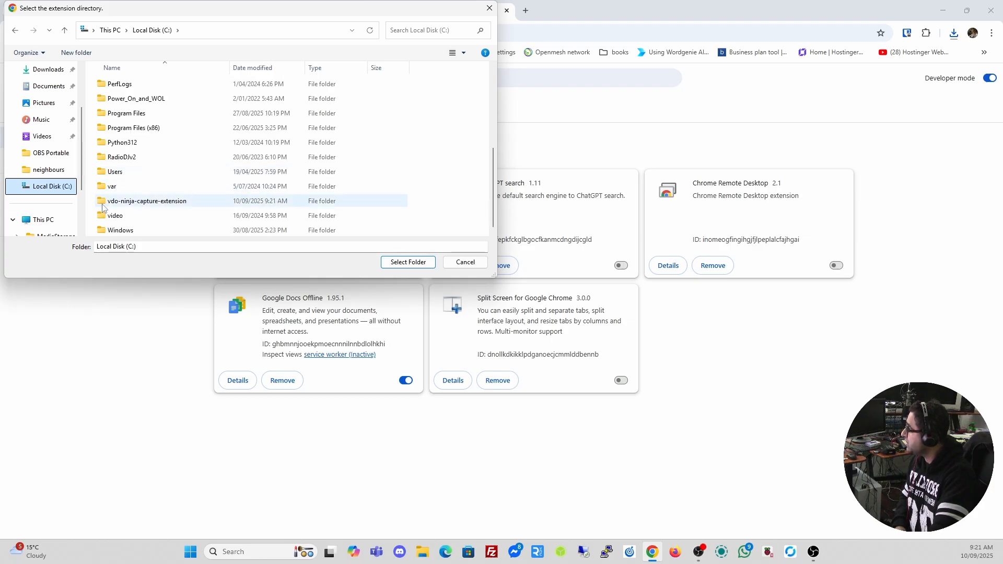
{"action": "left_click", "coordinate": [156, 204]}
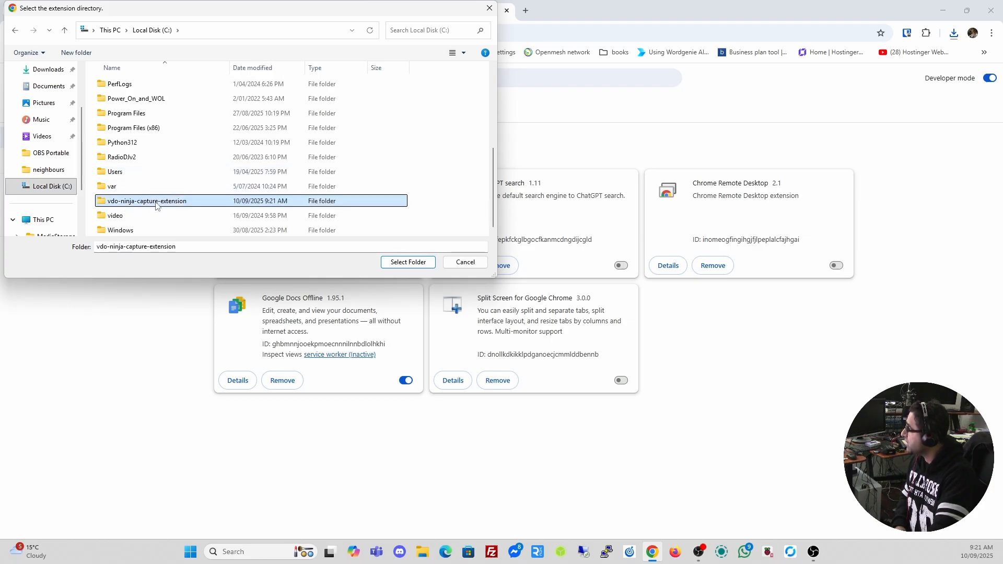
{"action": "left_click", "coordinate": [394, 266]}
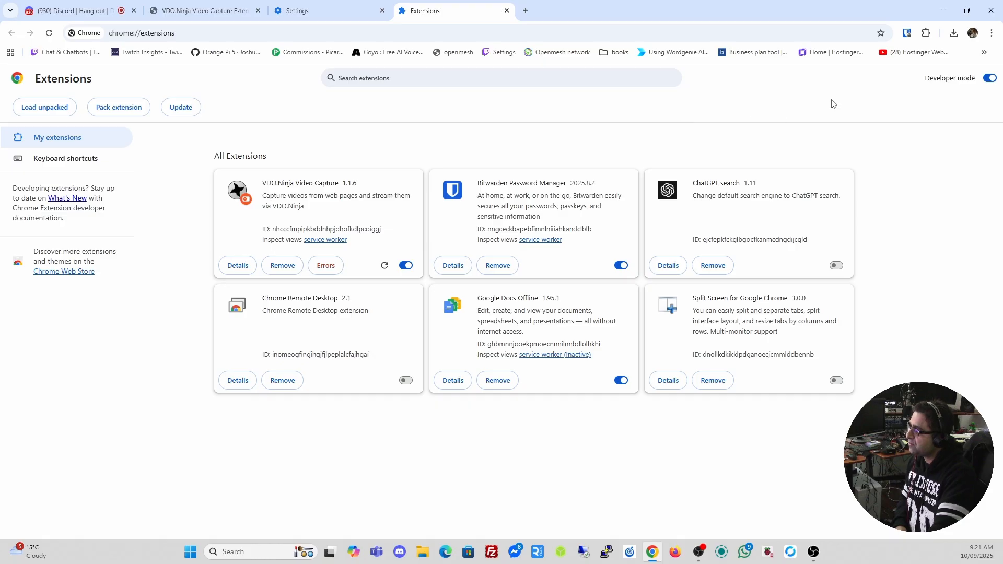
Pin VDO.Ninja Video Capture to Chrome's toolbar from the extensions list
{"action": "left_click", "coordinate": [926, 33]}
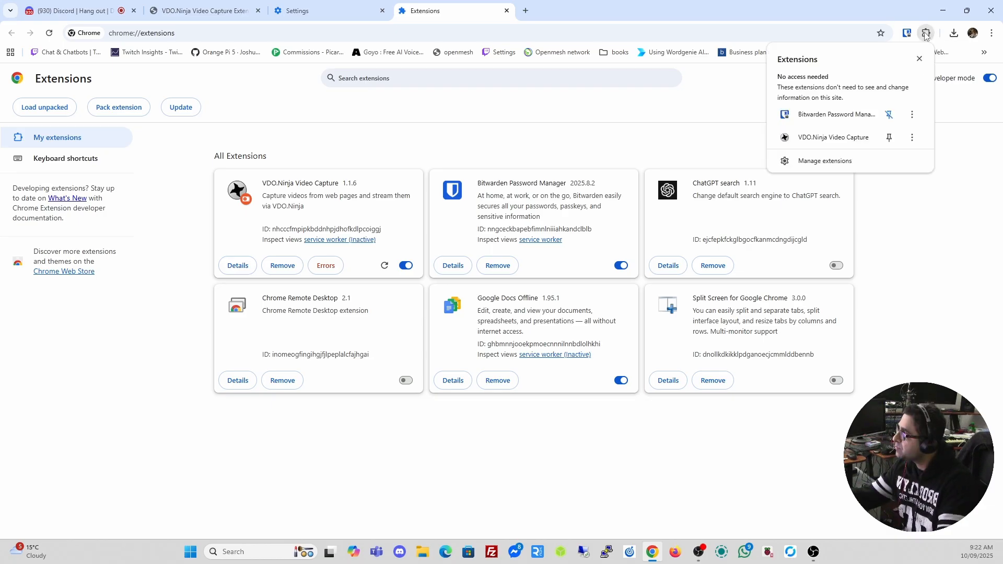
{"action": "left_click", "coordinate": [889, 138]}
{"action": "left_click", "coordinate": [966, 170]}
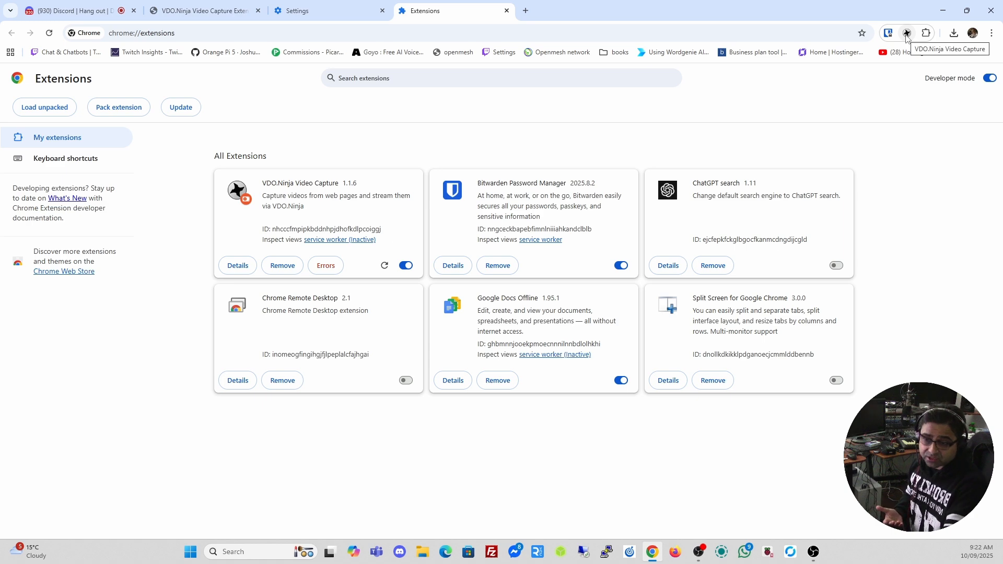
Close the Extensions and Settings tabs and bring the Discord call tab forward
{"action": "left_click", "coordinate": [506, 10]}
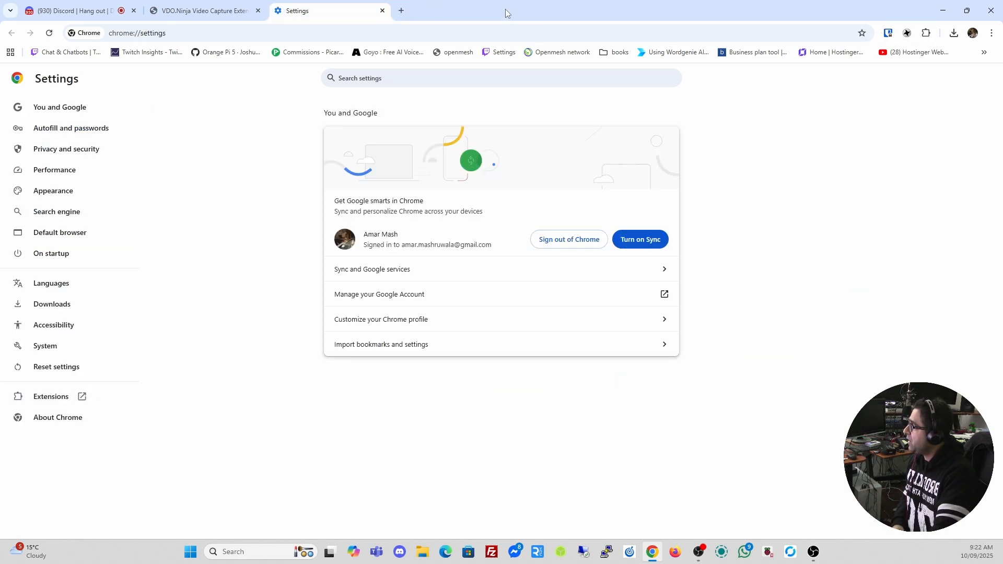
{"action": "left_click", "coordinate": [382, 10]}
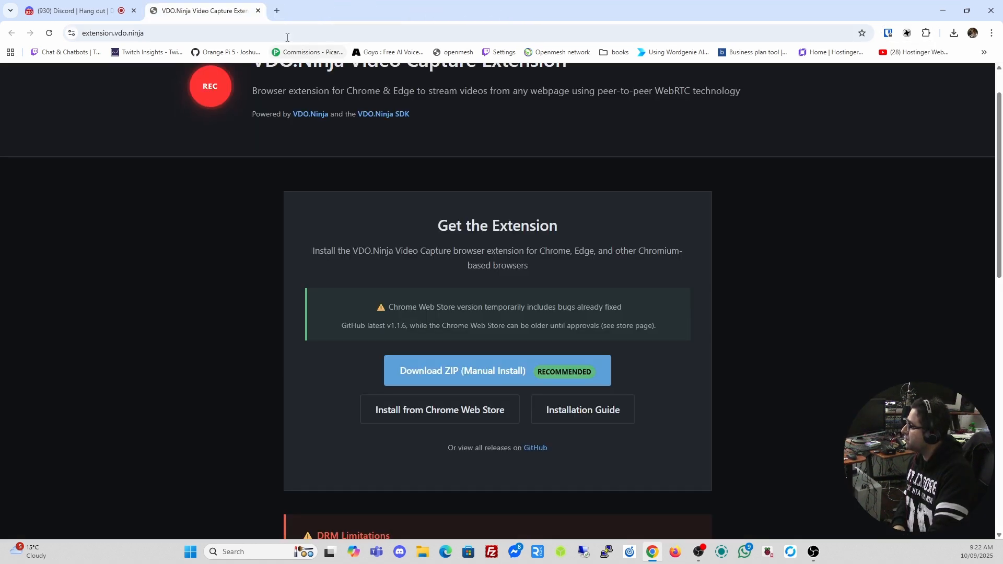
{"action": "left_click_drag", "start_coordinate": [100, 15], "coordinate": [207, 17]}
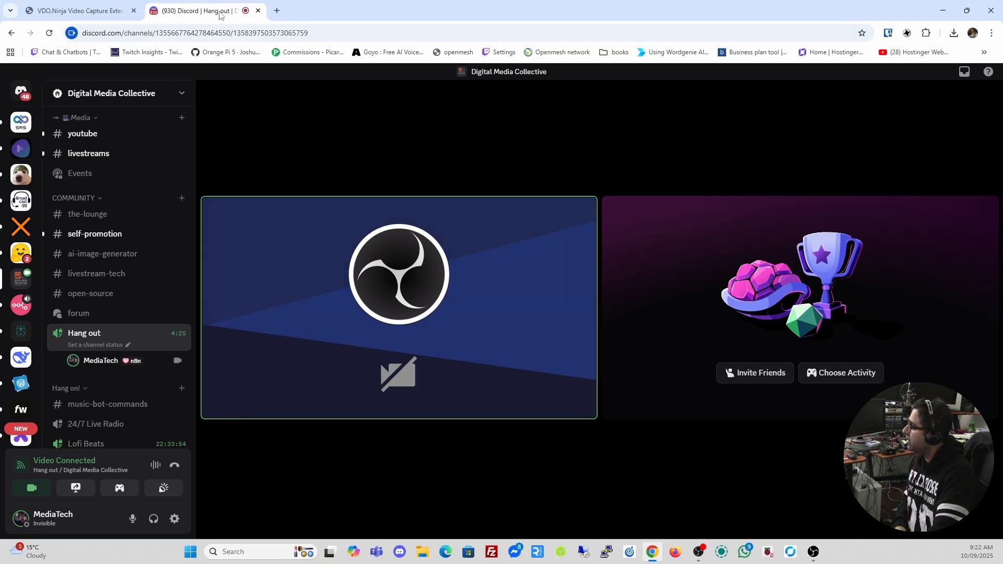
Check the VDO.Ninja Capture popup for the Discord video, then reload the Discord call page
{"action": "left_click", "coordinate": [906, 33]}
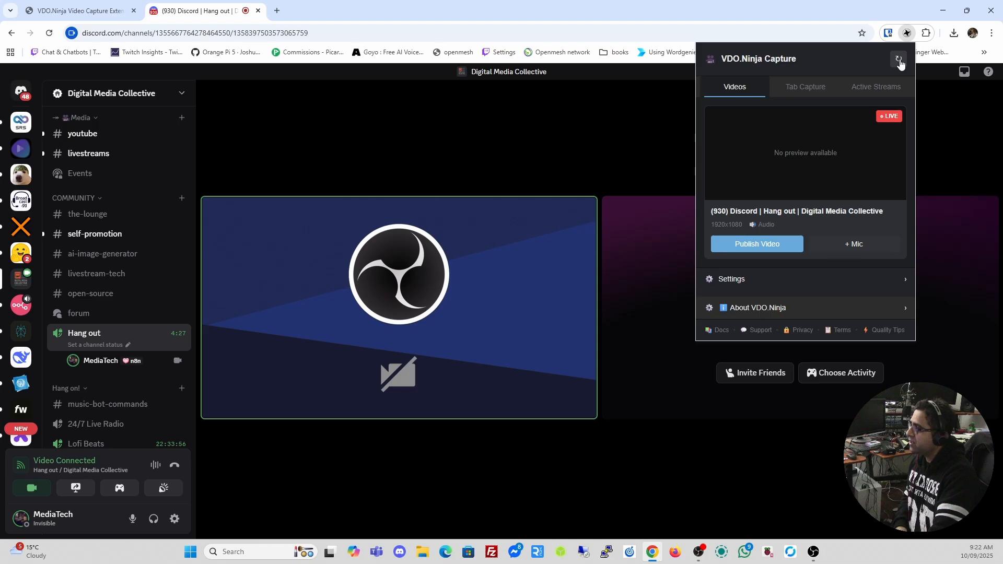
{"action": "left_click", "coordinate": [49, 33]}
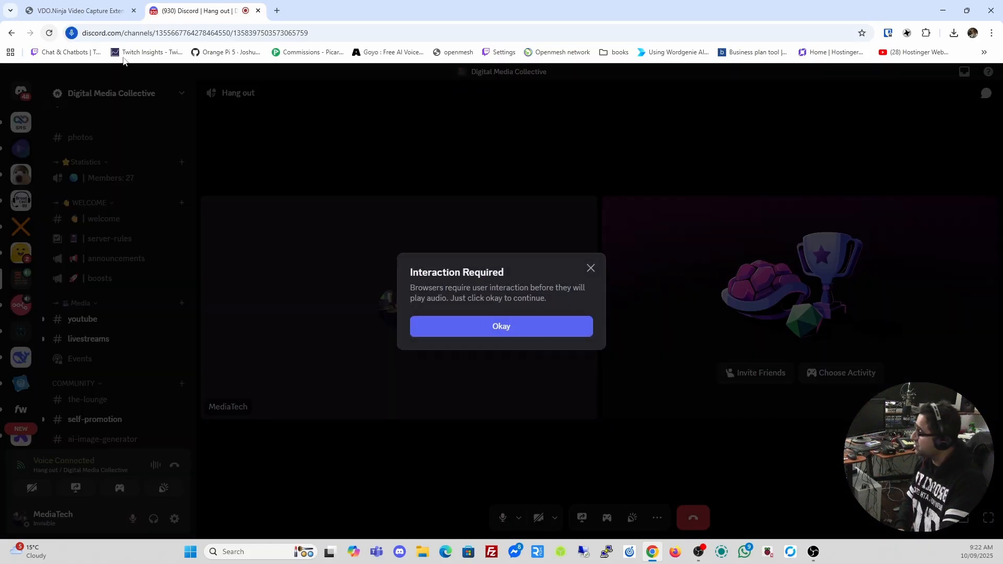
Allow page audio and set Discord's input and output devices to the Communications headset
{"action": "left_click", "coordinate": [472, 327]}
{"action": "left_click", "coordinate": [173, 519]}
{"action": "left_click", "coordinate": [461, 182]}
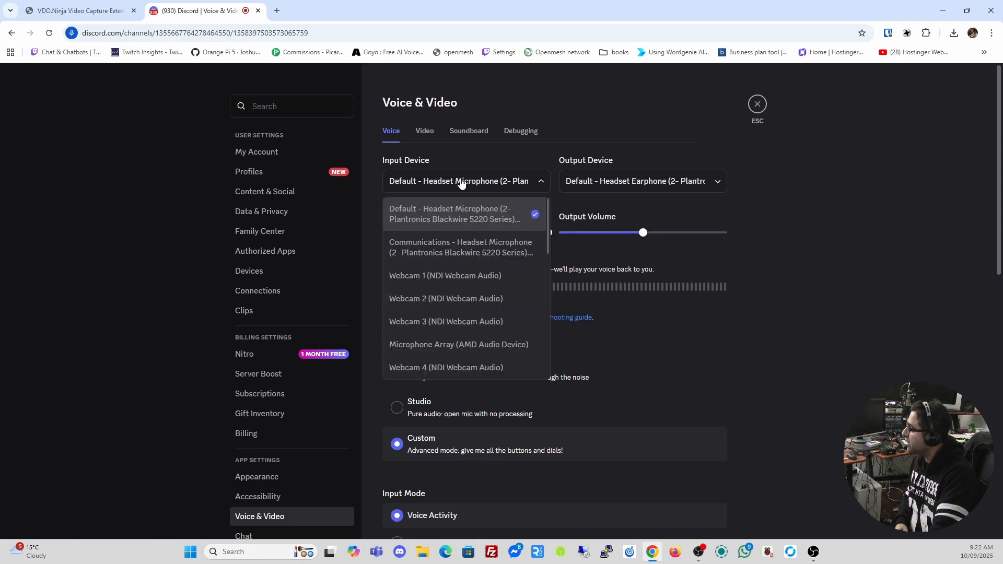
{"action": "left_click", "coordinate": [459, 244]}
{"action": "left_click", "coordinate": [641, 183]}
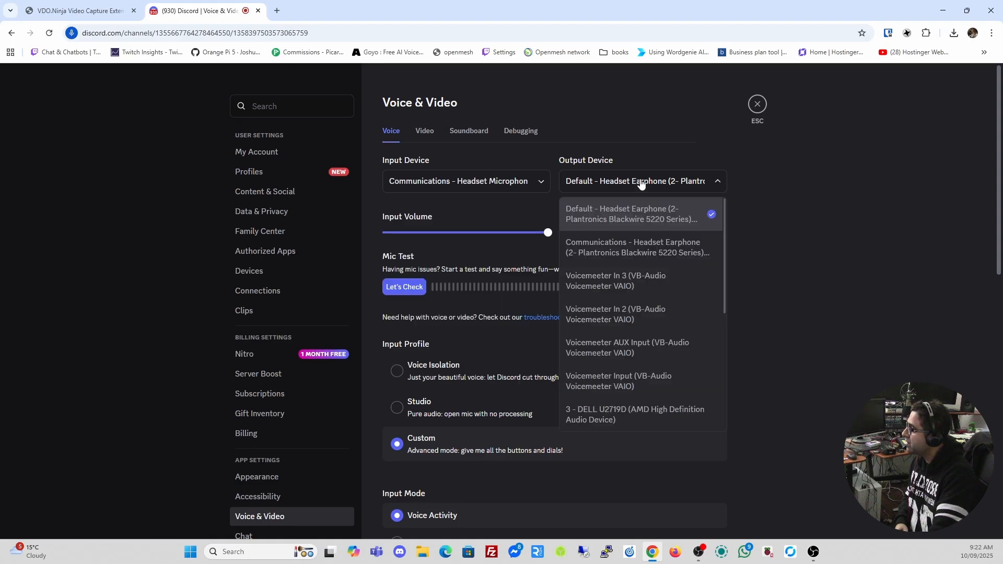
{"action": "left_click", "coordinate": [629, 246]}
Return to the call and turn the camera on using OBS Virtual Camera
{"action": "left_click", "coordinate": [757, 104]}
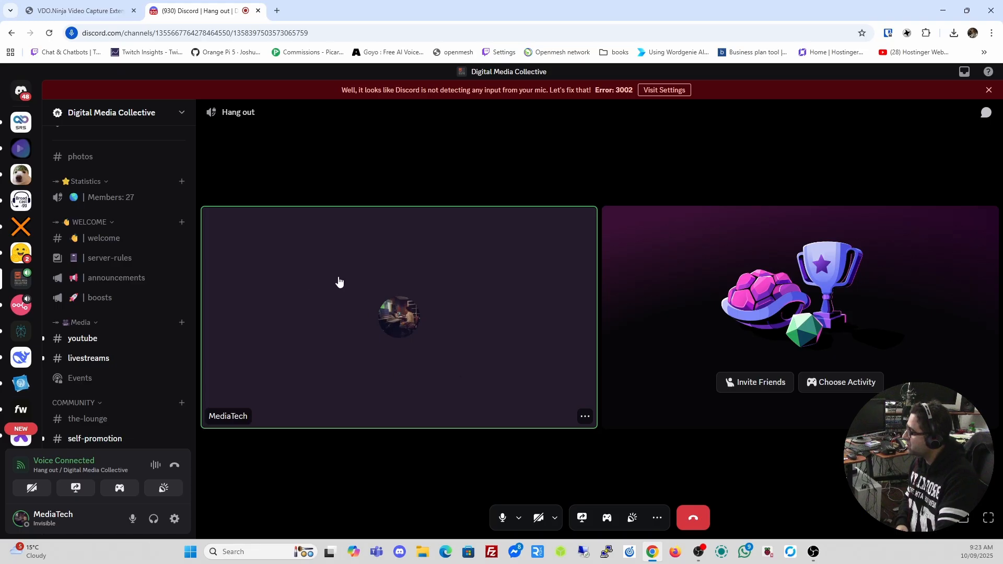
{"action": "left_click", "coordinate": [15, 488]}
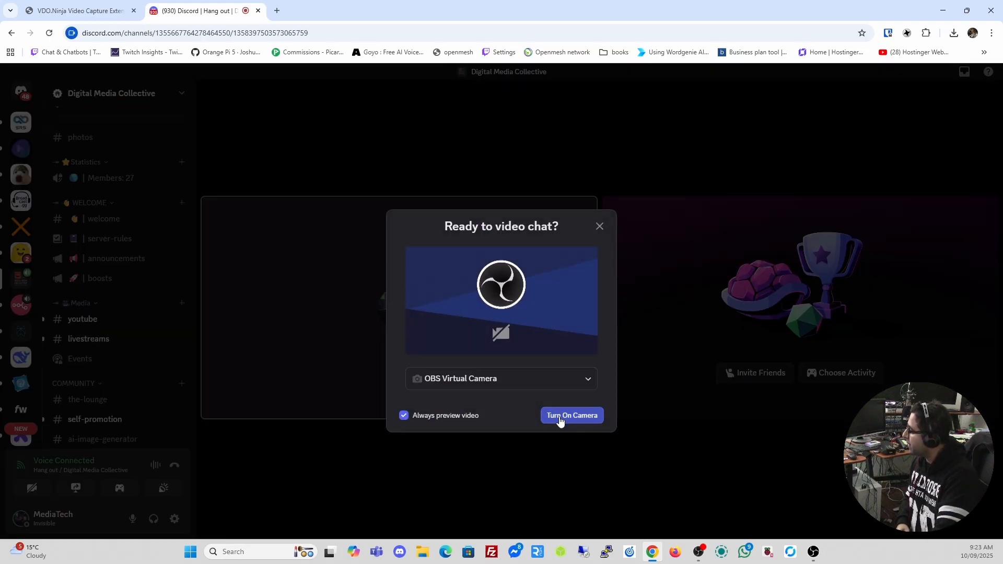
{"action": "left_click", "coordinate": [560, 421]}
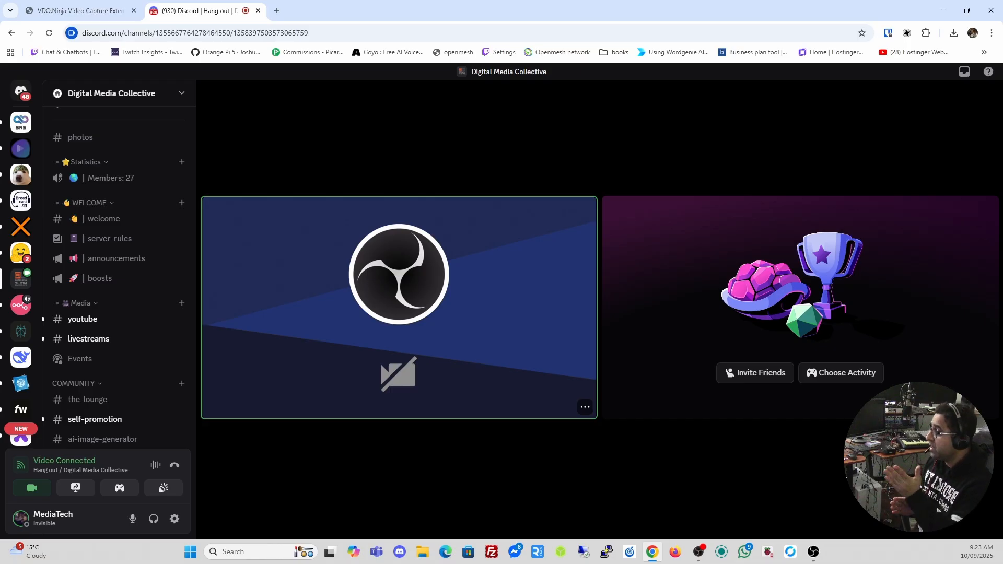
Copy the mergelab stream's Direct View link from the extension's Active Streams list
{"action": "left_click", "coordinate": [906, 33]}
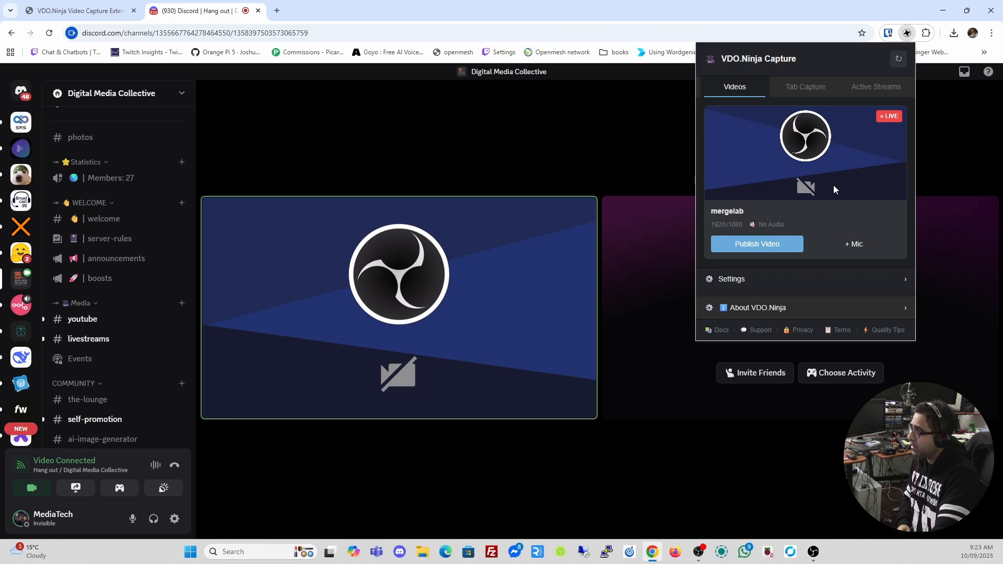
{"action": "left_click", "coordinate": [766, 245]}
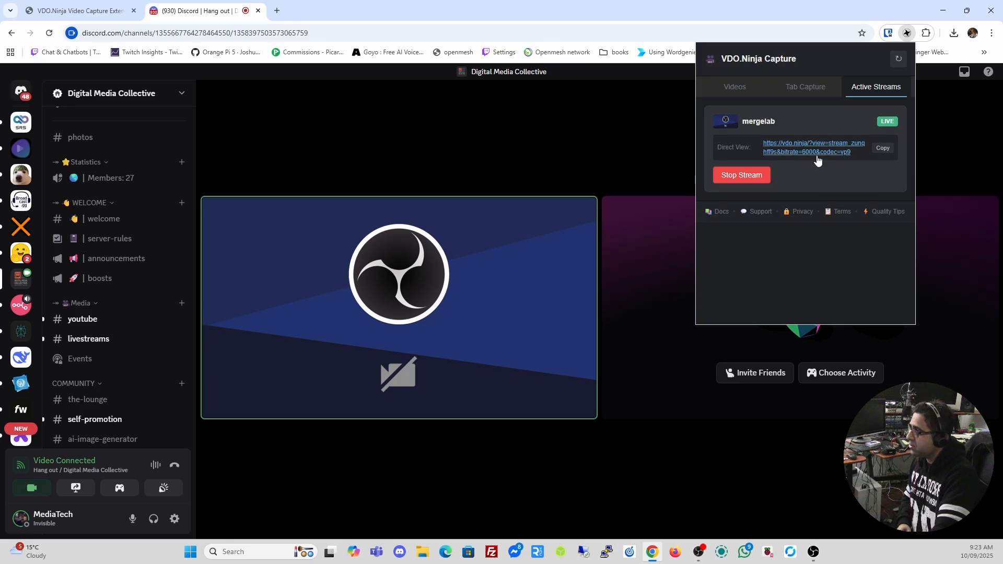
{"action": "left_click", "coordinate": [882, 148]}
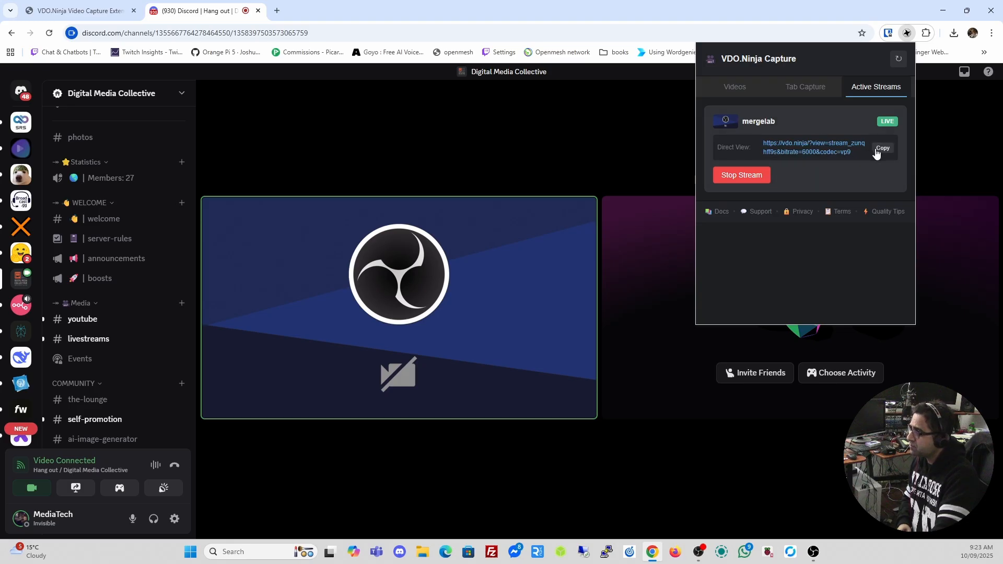
Load the copied vdo.ninja view link in a new tab, start playback, and select its URL
{"action": "left_click", "coordinate": [277, 11]}
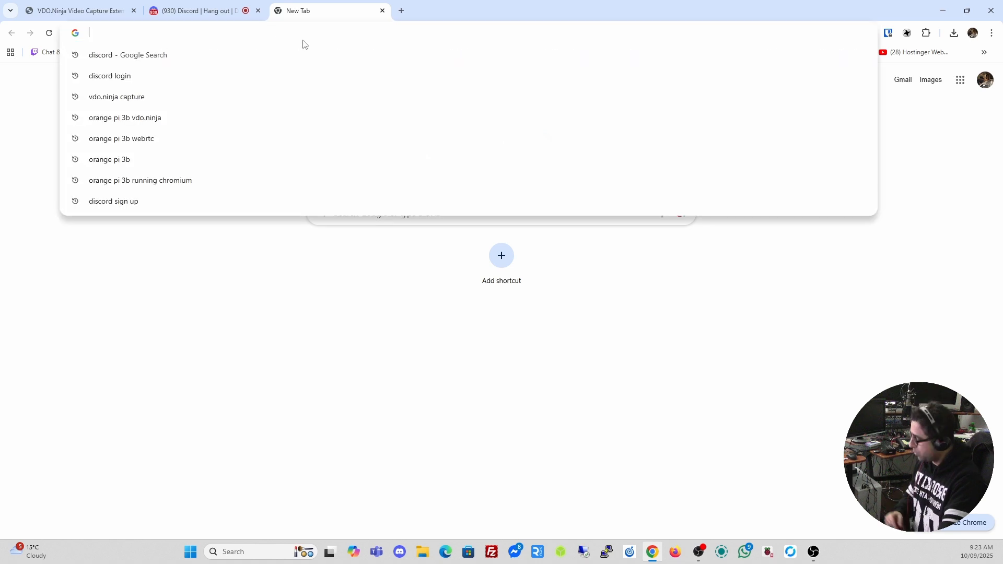
{"action": "key", "text": "ctrl+v"}
{"action": "key", "text": "Return"}
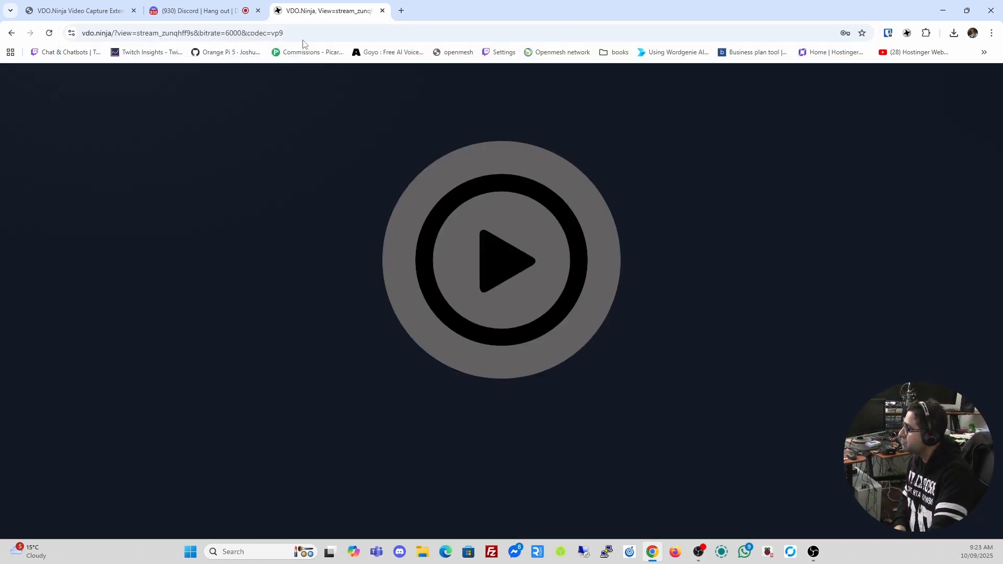
{"action": "left_click", "coordinate": [533, 267]}
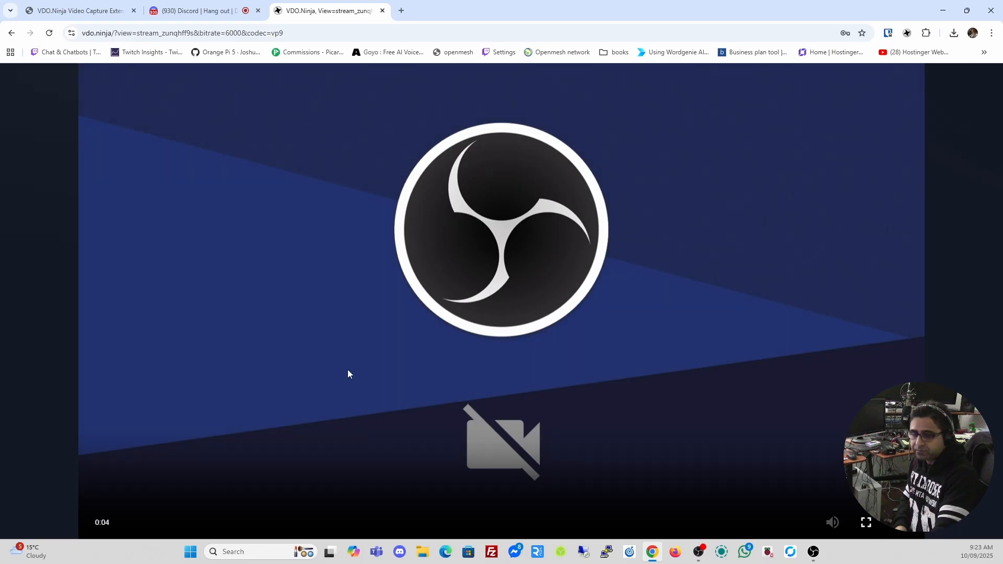
{"action": "left_click", "coordinate": [299, 34]}
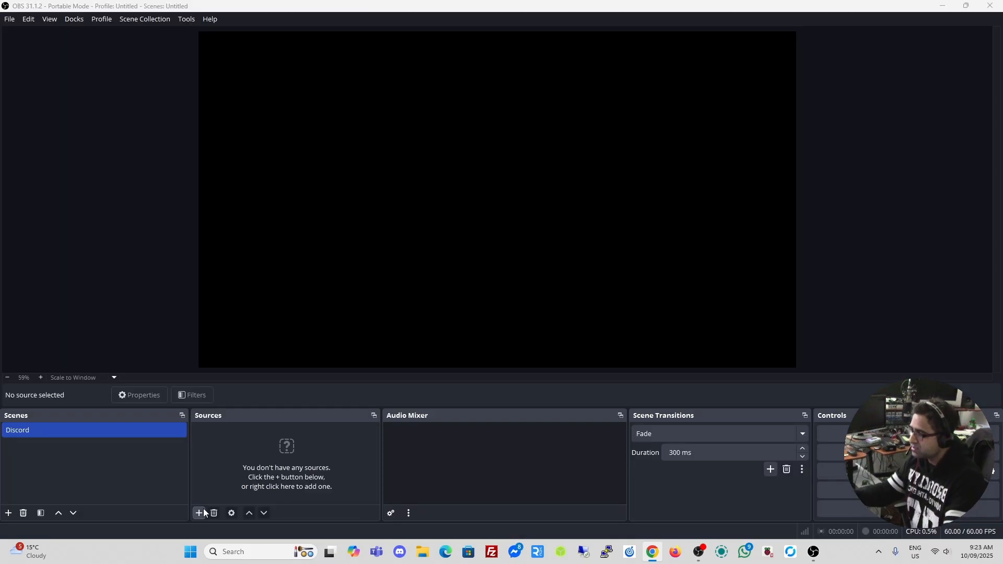
Add a Browser source named 'Discord capture' to the Discord scene
{"action": "left_click", "coordinate": [199, 513]}
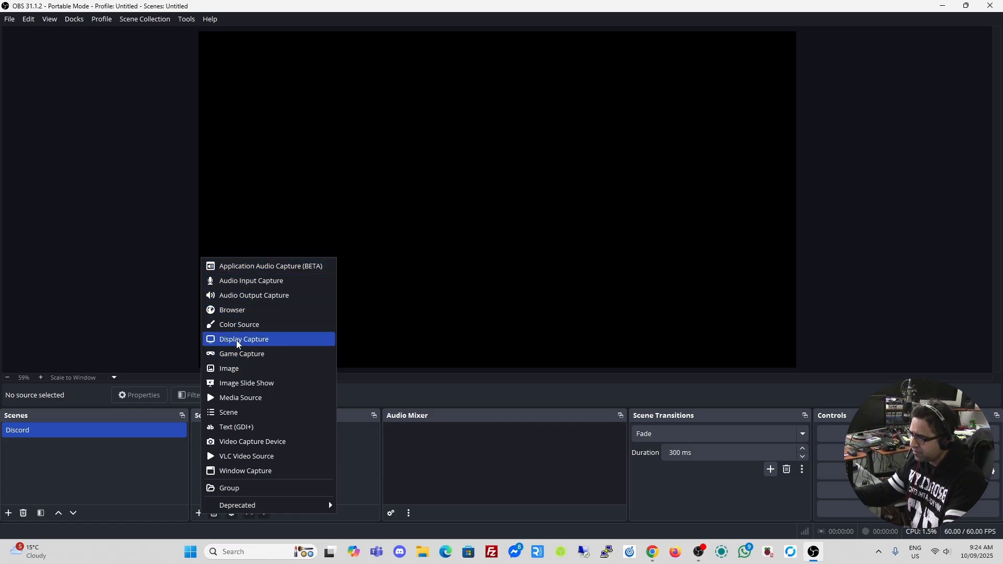
{"action": "left_click", "coordinate": [235, 315]}
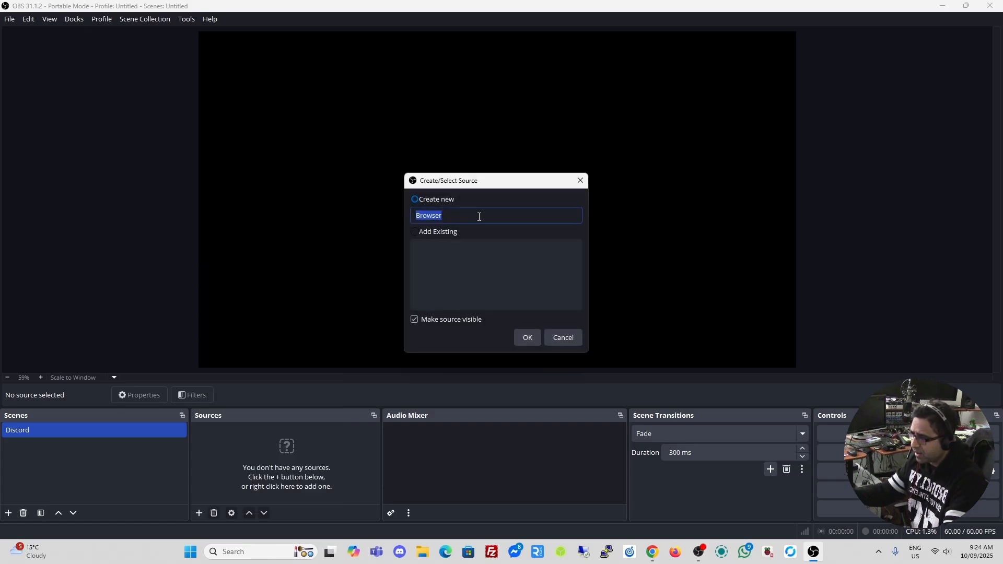
{"action": "type", "text": "Discord capture"}
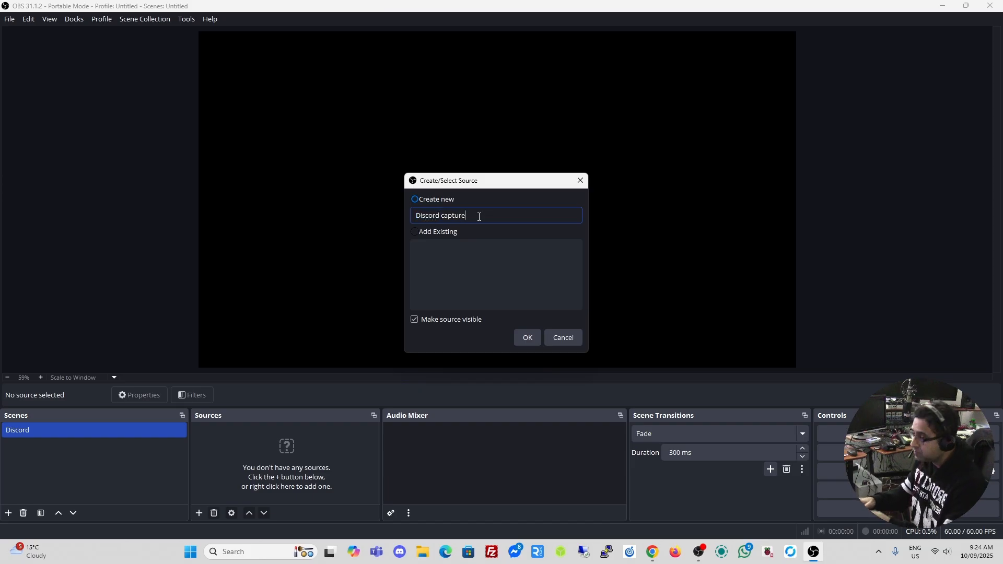
{"action": "left_click", "coordinate": [528, 339]}
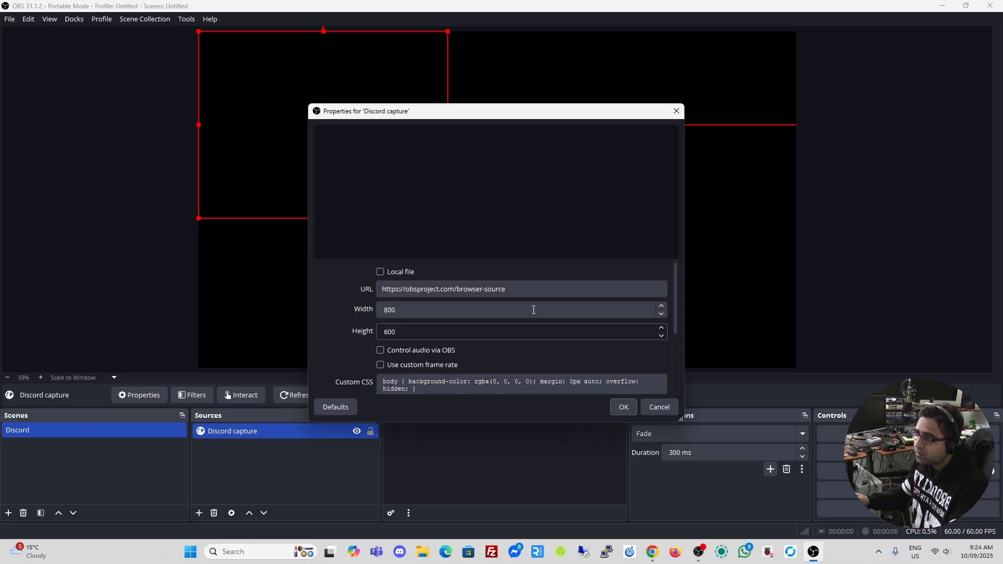
Point the source at the VDO.Ninja view link, size it 1920×1080, with audio controlled via OBS
{"action": "triple_click", "coordinate": [538, 286]}
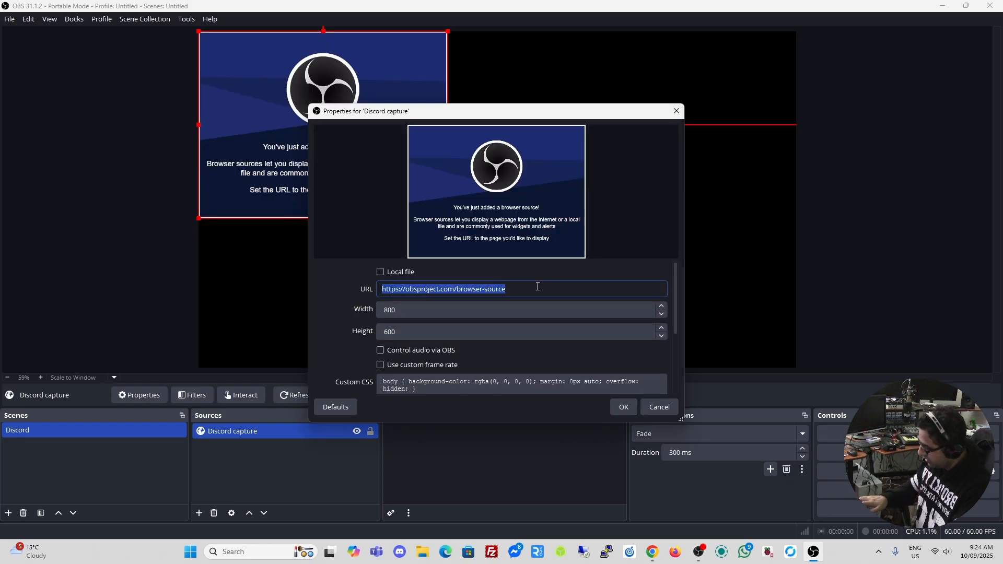
{"action": "key", "text": "ctrl+v"}
{"action": "key", "text": "Tab"}
{"action": "type", "text": "192"}
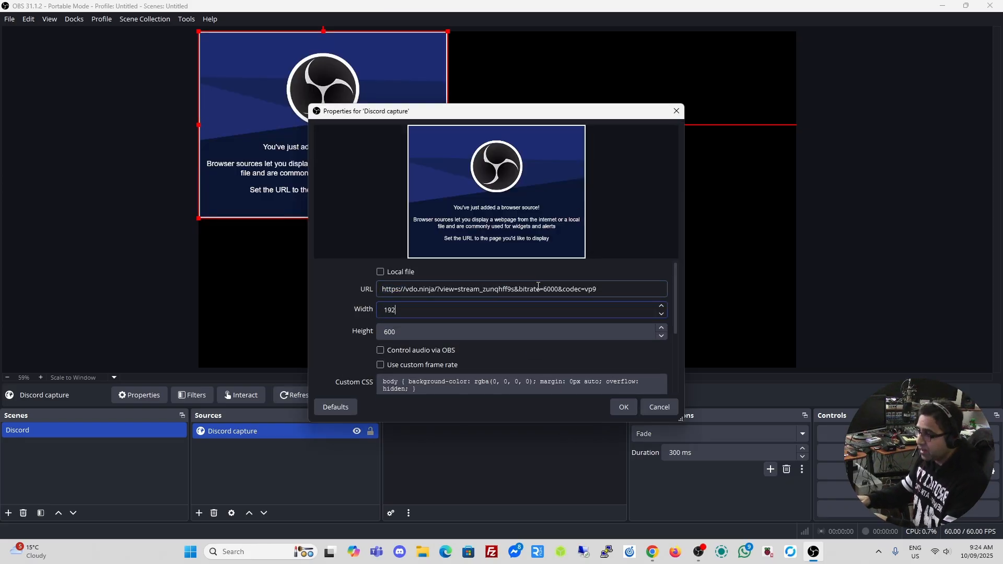
{"action": "key", "text": "Tab"}
{"action": "type", "text": "1080"}
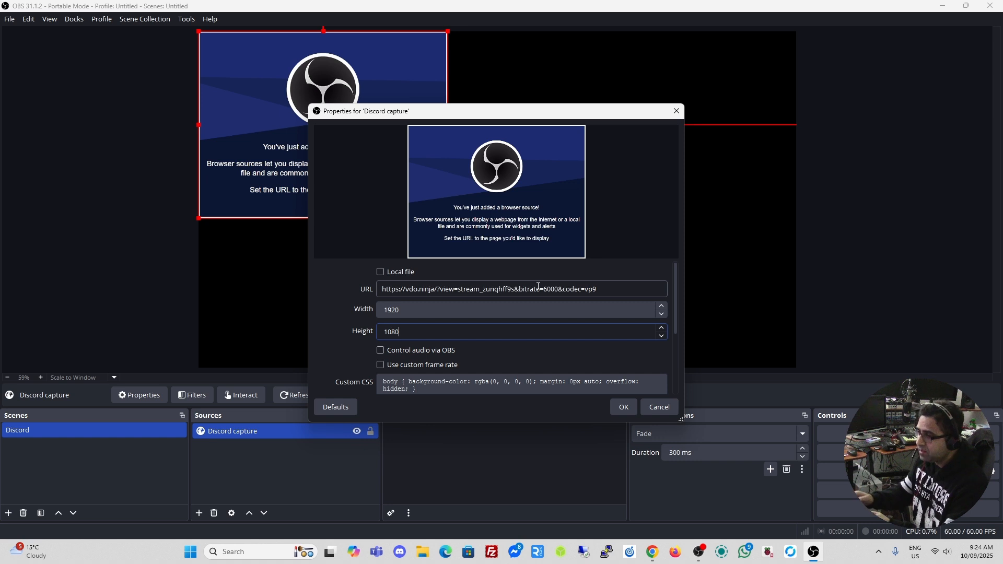
{"action": "left_click", "coordinate": [383, 352]}
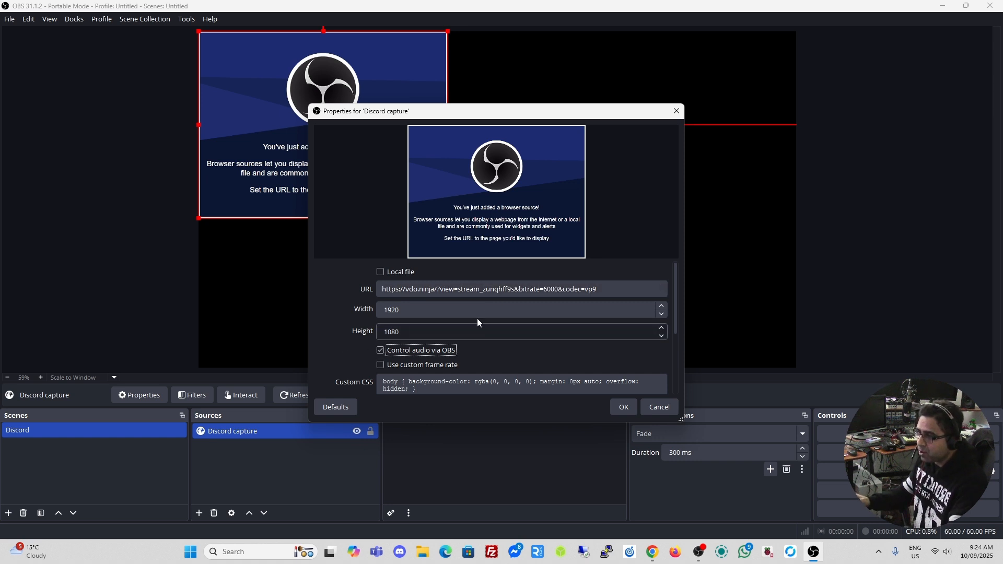
{"action": "left_click", "coordinate": [628, 409]}
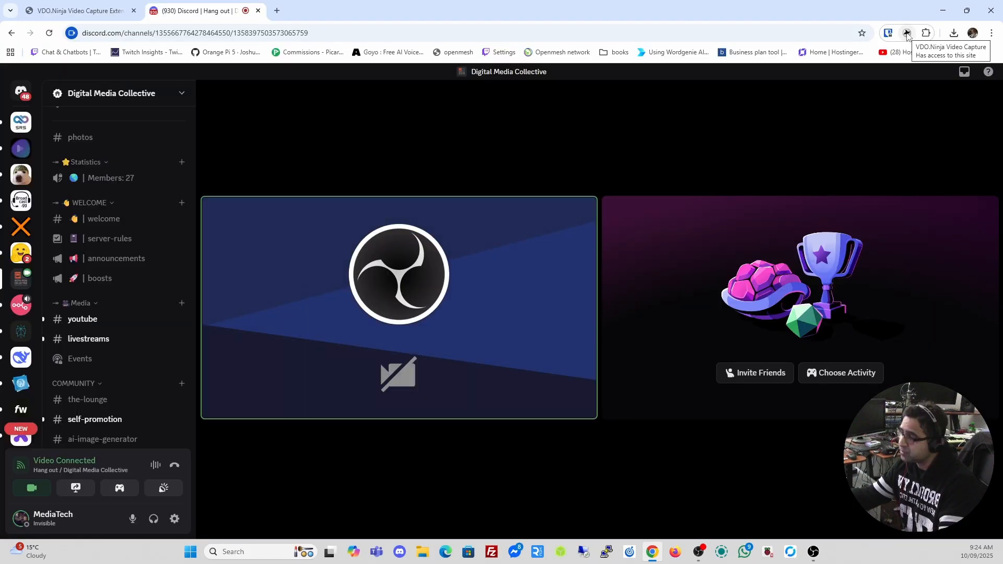
Expand the capture extension's settings and turn on Enhanced Sharpness
{"action": "left_click", "coordinate": [906, 33]}
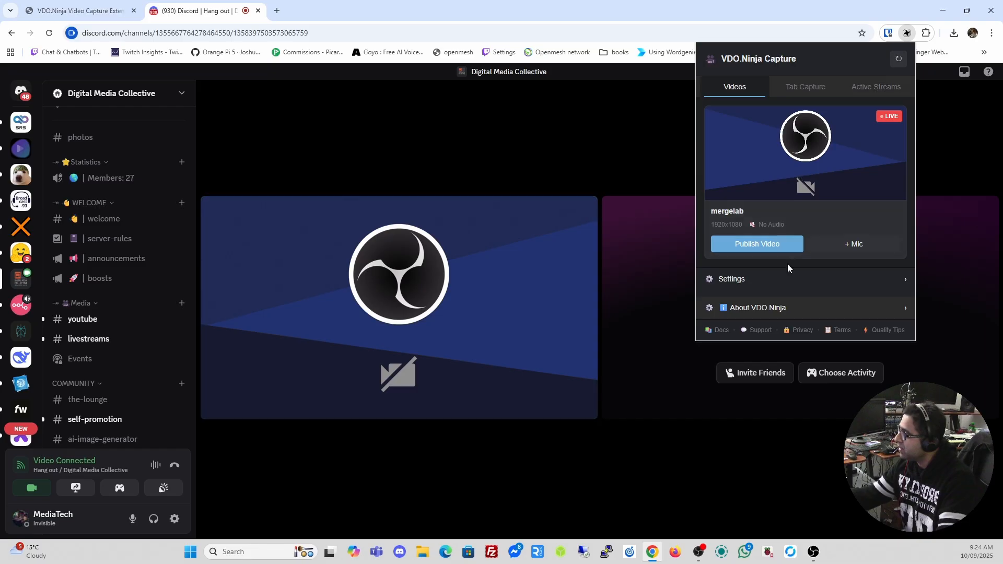
{"action": "left_click", "coordinate": [725, 278]}
{"action": "scroll", "coordinate": [776, 258], "scroll_direction": "down", "scroll_amount": 1}
{"action": "scroll", "coordinate": [776, 258], "scroll_direction": "down", "scroll_amount": 5}
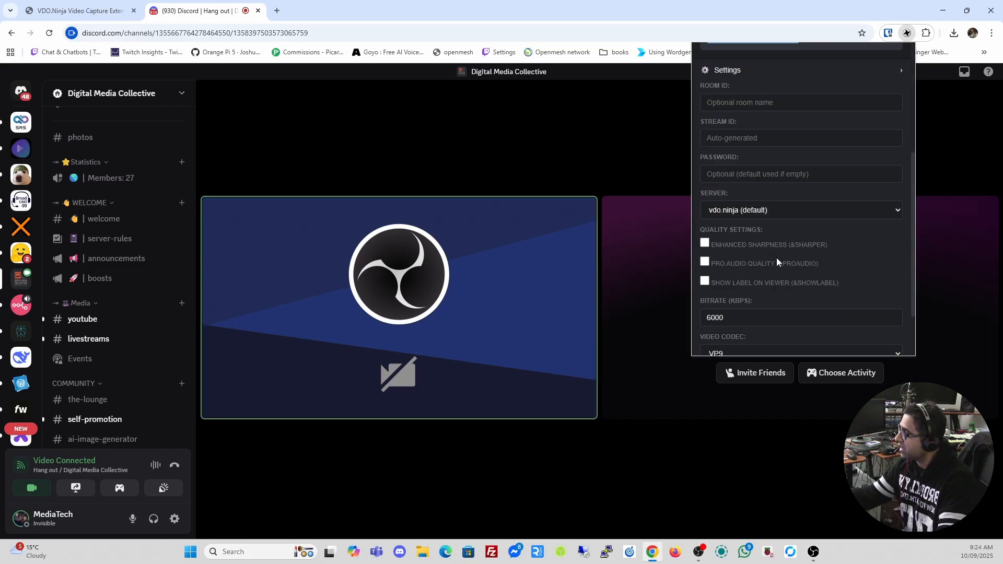
{"action": "left_click", "coordinate": [704, 171]}
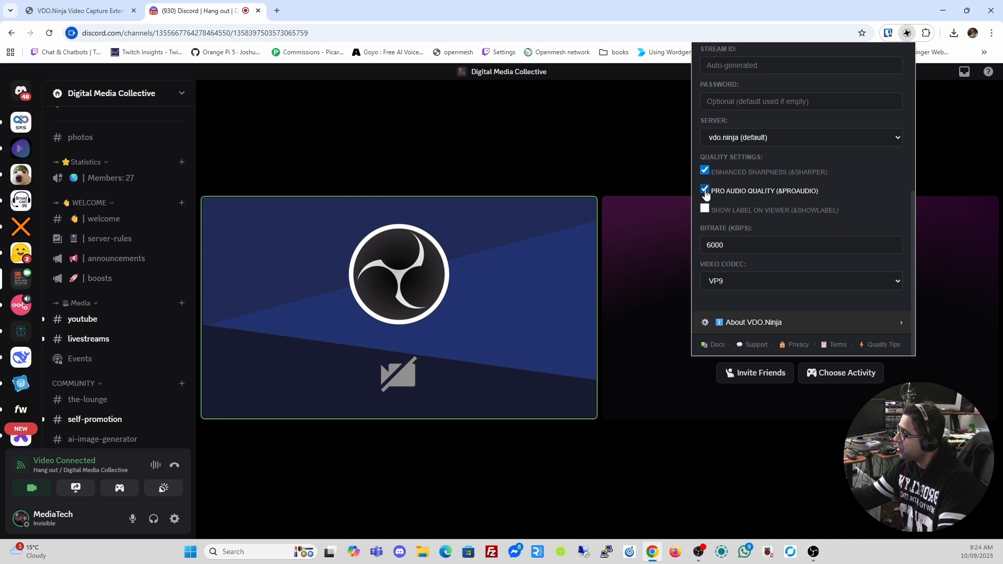
Raise the bitrate from 6000 to 10000 kbps, keeping the VP9 video codec
{"action": "double_click", "coordinate": [765, 248]}
{"action": "type", "text": "10"}
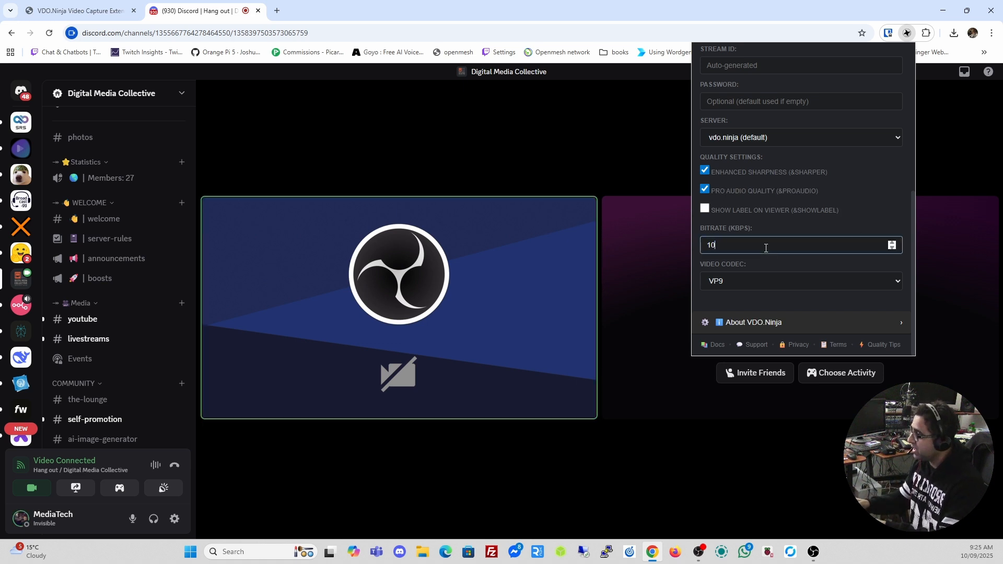
{"action": "type", "text": "000"}
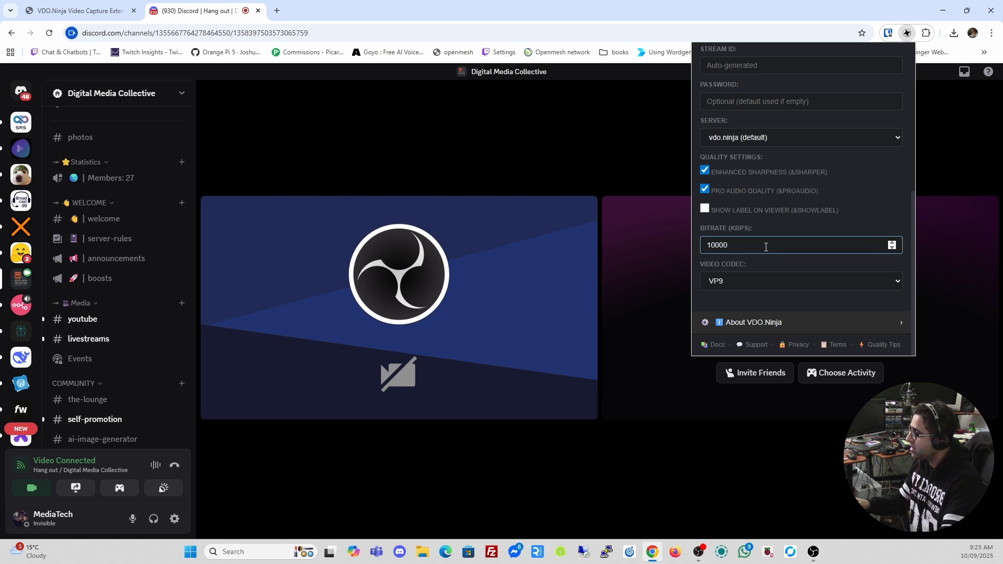
{"action": "left_click", "coordinate": [811, 283]}
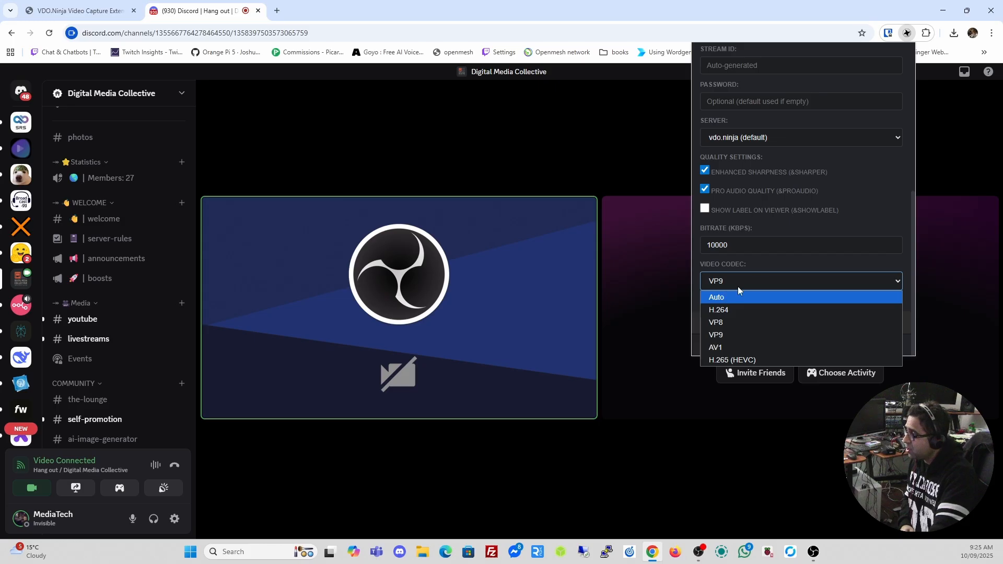
{"action": "left_click", "coordinate": [864, 203]}
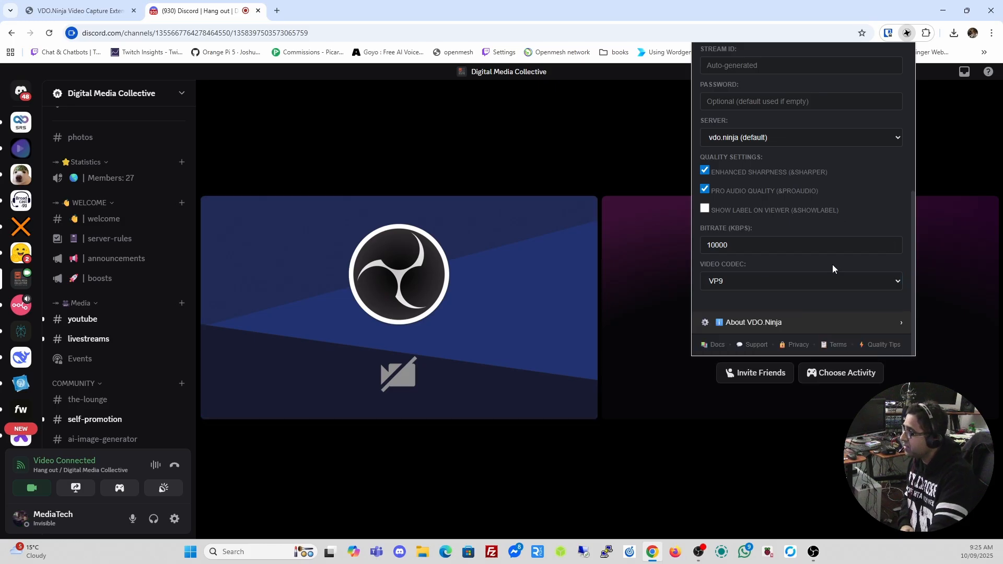
{"action": "scroll", "coordinate": [833, 269], "scroll_direction": "up", "scroll_amount": 4}
{"action": "scroll", "coordinate": [832, 269], "scroll_direction": "up", "scroll_amount": 2}
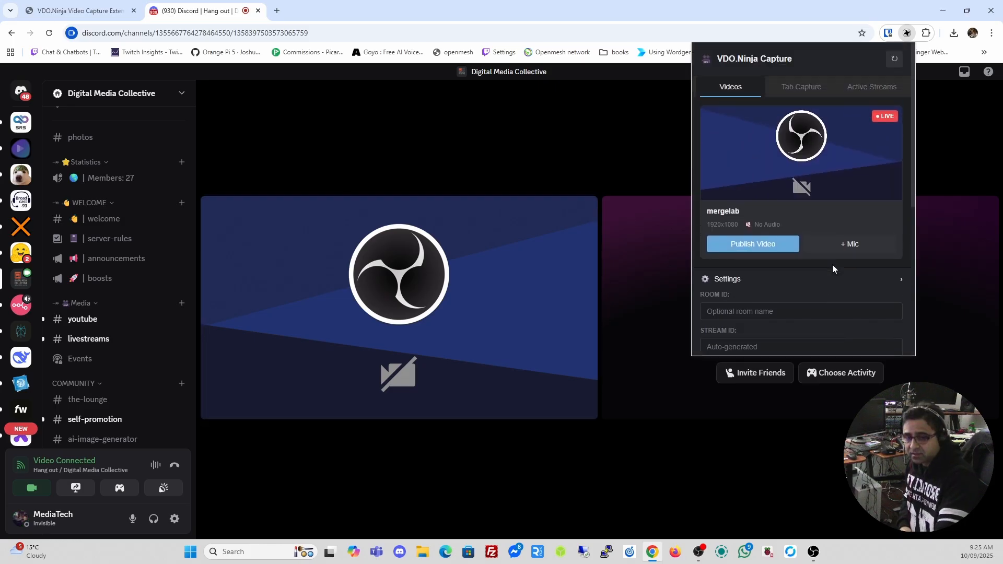
{"action": "left_click", "coordinate": [906, 34]}
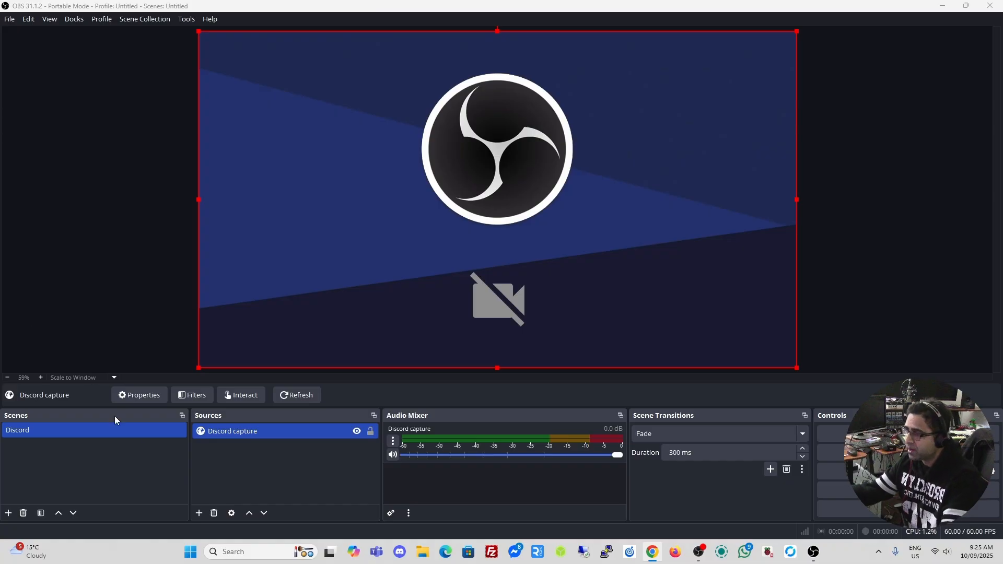
Delete the 'Discord capture' source from the Discord scene and confirm the removal
{"action": "left_click", "coordinate": [281, 433]}
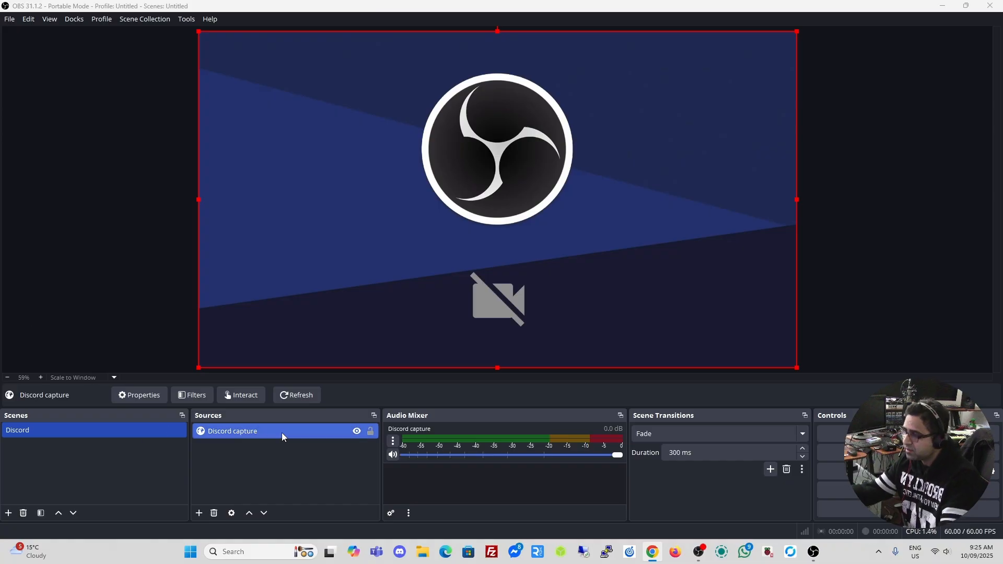
{"action": "key", "text": "Delete"}
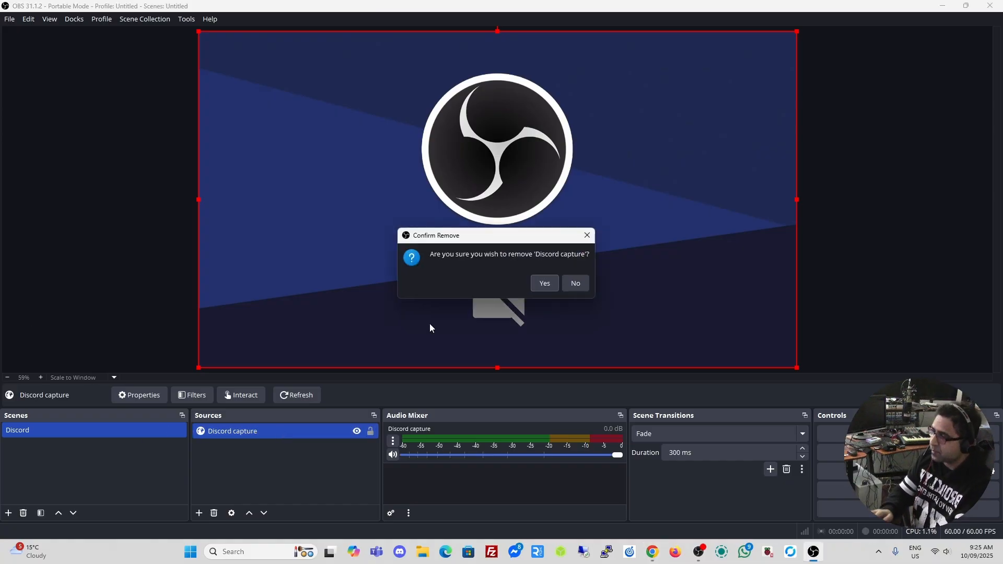
{"action": "left_click", "coordinate": [553, 284]}
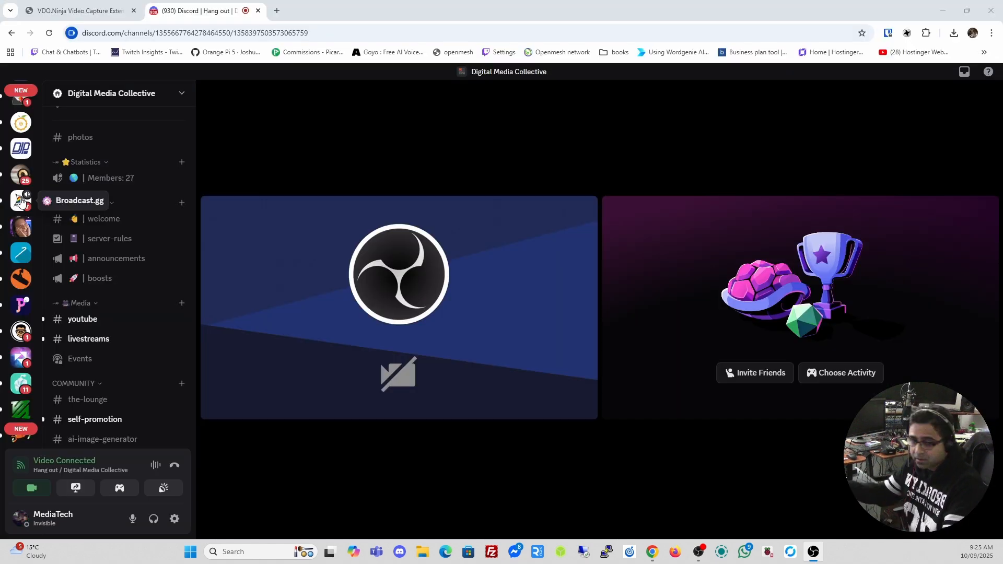
Open the Blender Community server and join the Work Room 1 voice channel
{"action": "scroll", "coordinate": [21, 202], "scroll_direction": "down", "scroll_amount": 4}
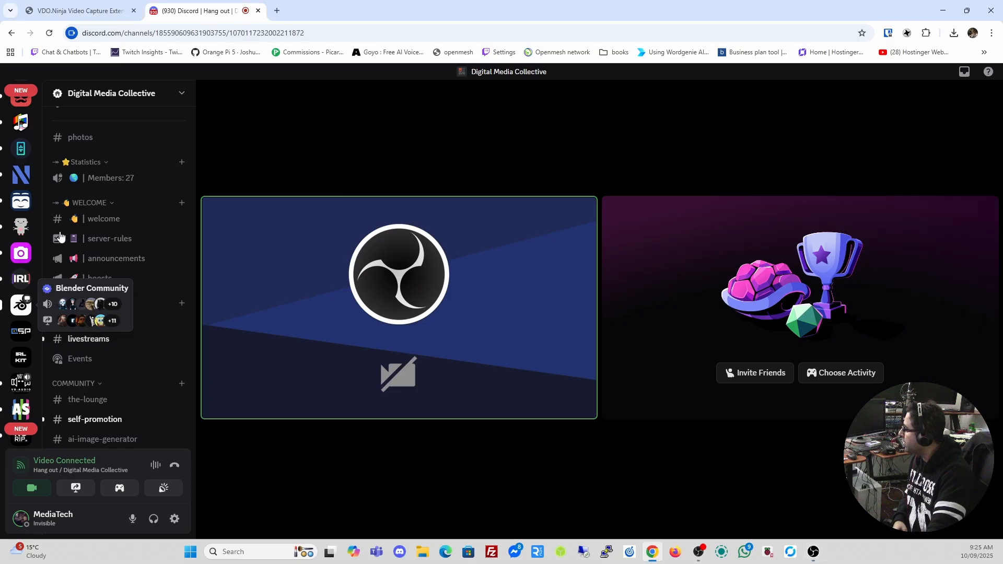
{"action": "left_click", "coordinate": [21, 304]}
{"action": "scroll", "coordinate": [122, 182], "scroll_direction": "down", "scroll_amount": 4}
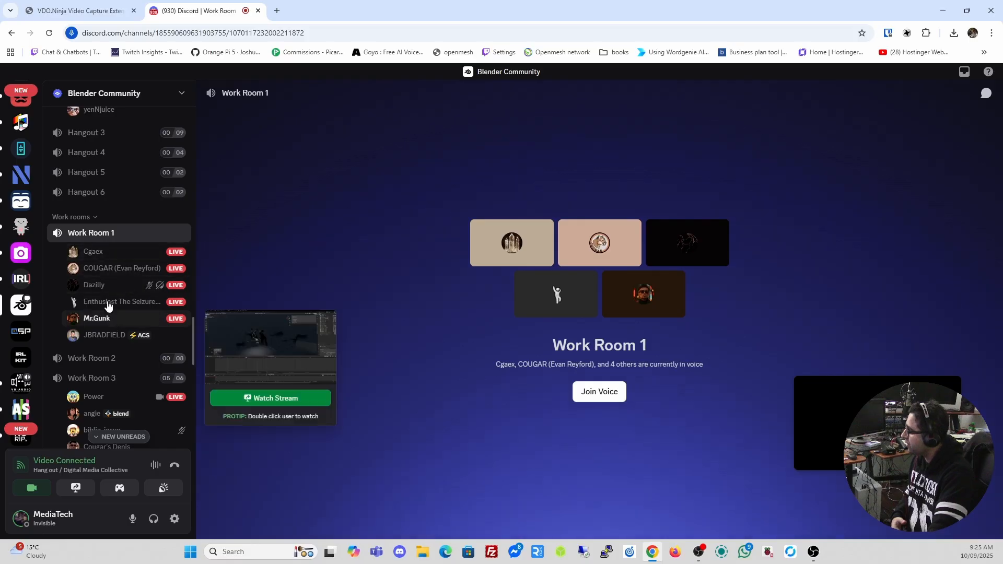
{"action": "left_click", "coordinate": [90, 234]}
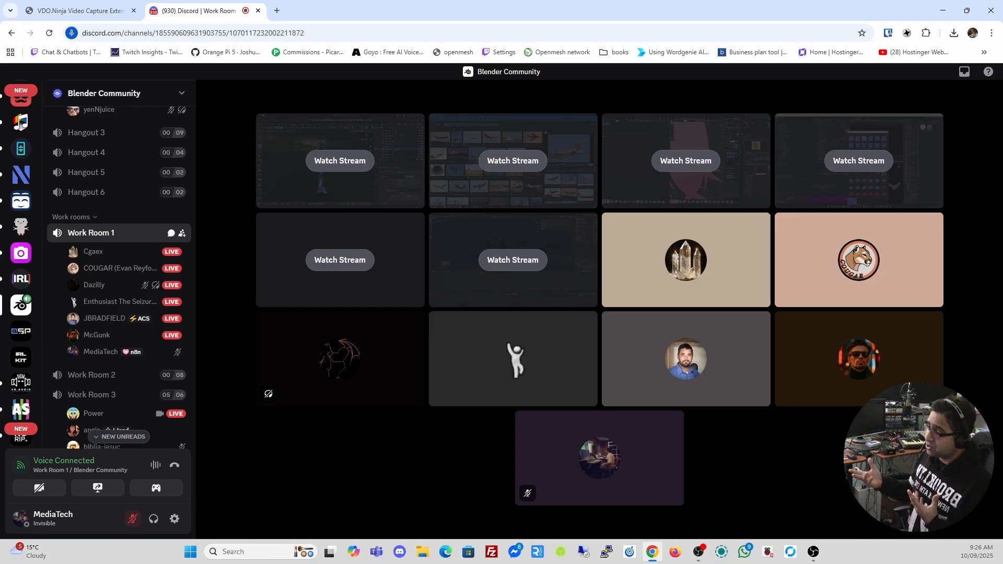
Check the VDO.Ninja Capture extension panel, then close it
{"action": "mouse_move", "coordinate": [308, 230]}
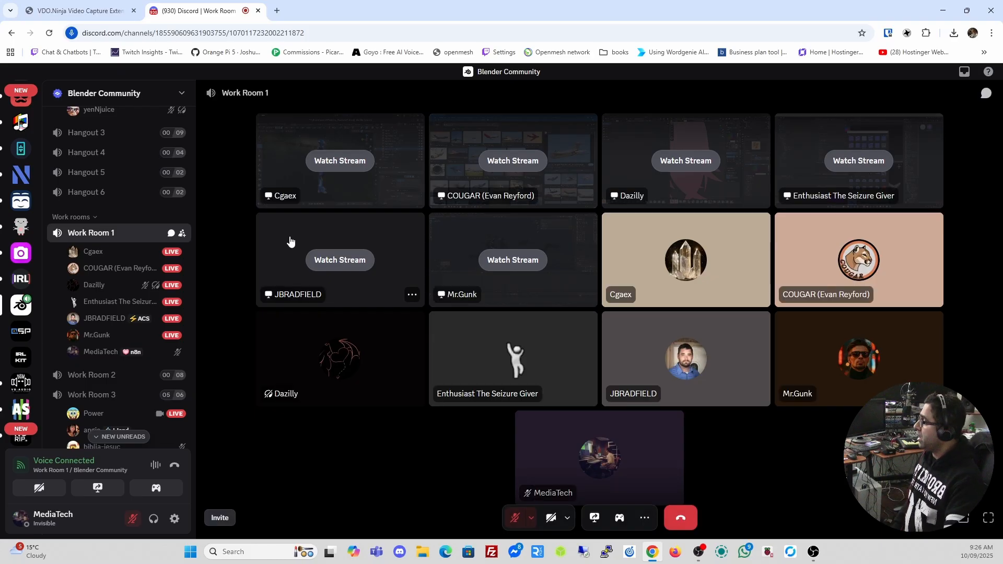
{"action": "left_click", "coordinate": [907, 34]}
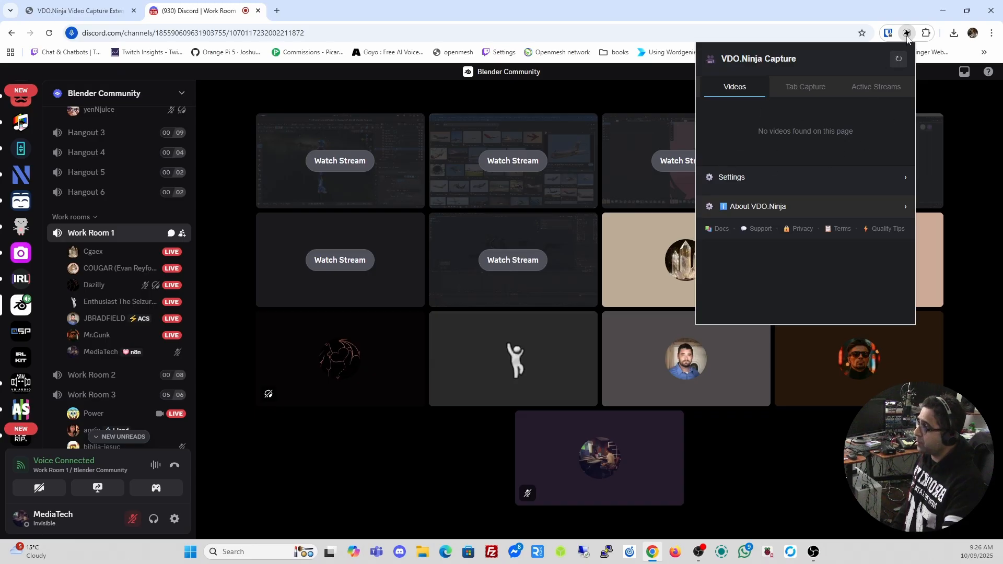
{"action": "left_click", "coordinate": [907, 34]}
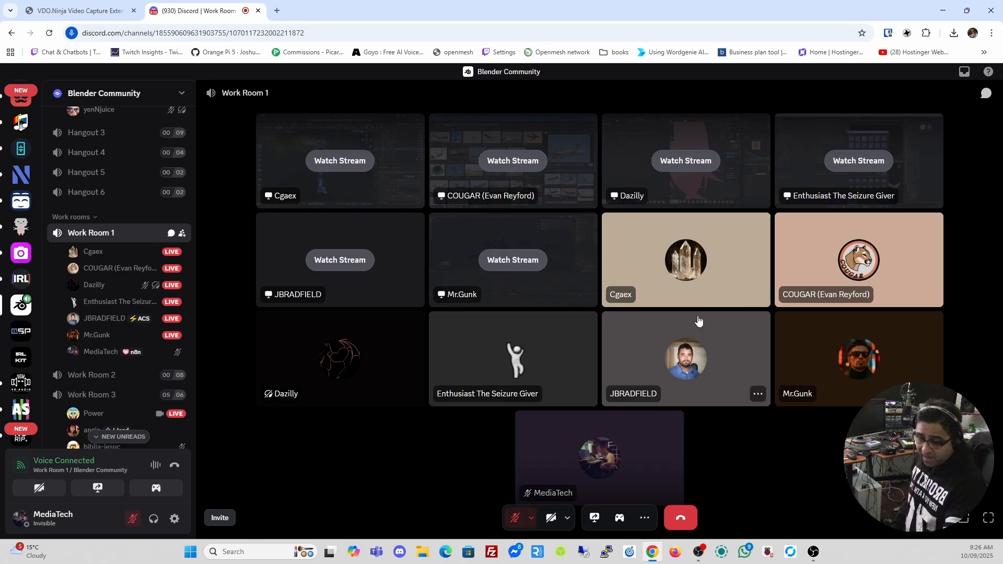
Turn on OBS Virtual Camera video in Work Room 1 and check the capture extension panel
{"action": "left_click", "coordinate": [40, 487]}
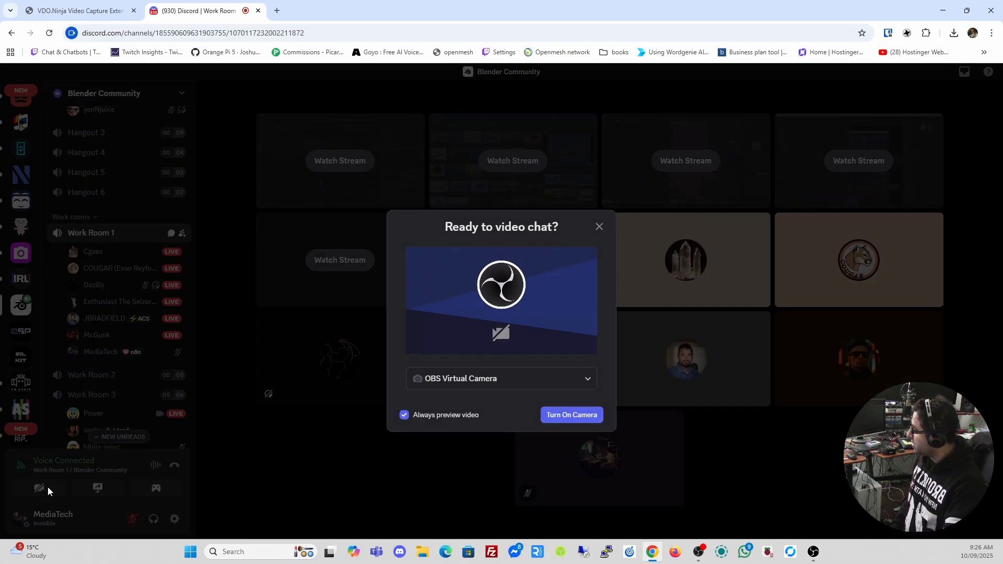
{"action": "left_click", "coordinate": [573, 416]}
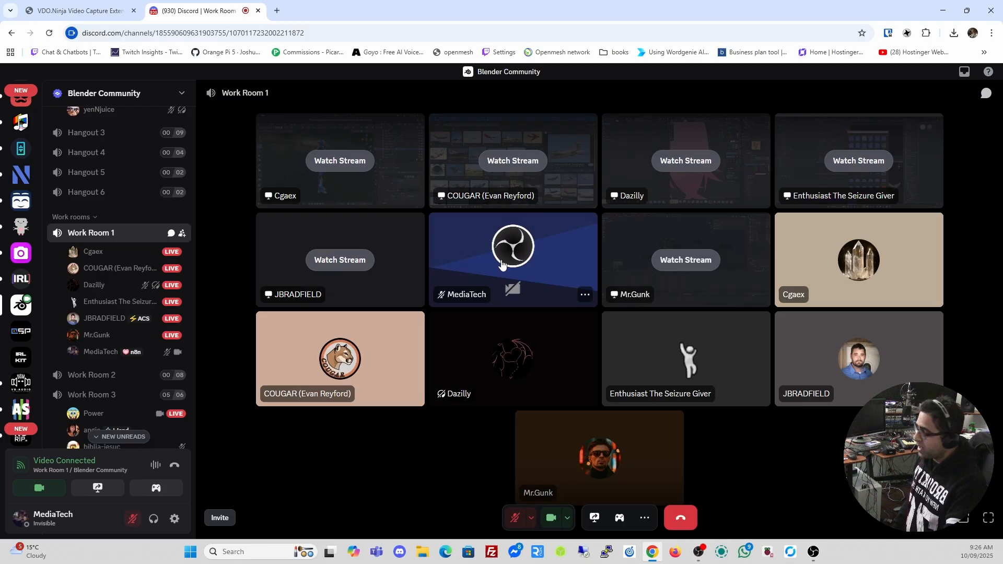
{"action": "left_click", "coordinate": [906, 33]}
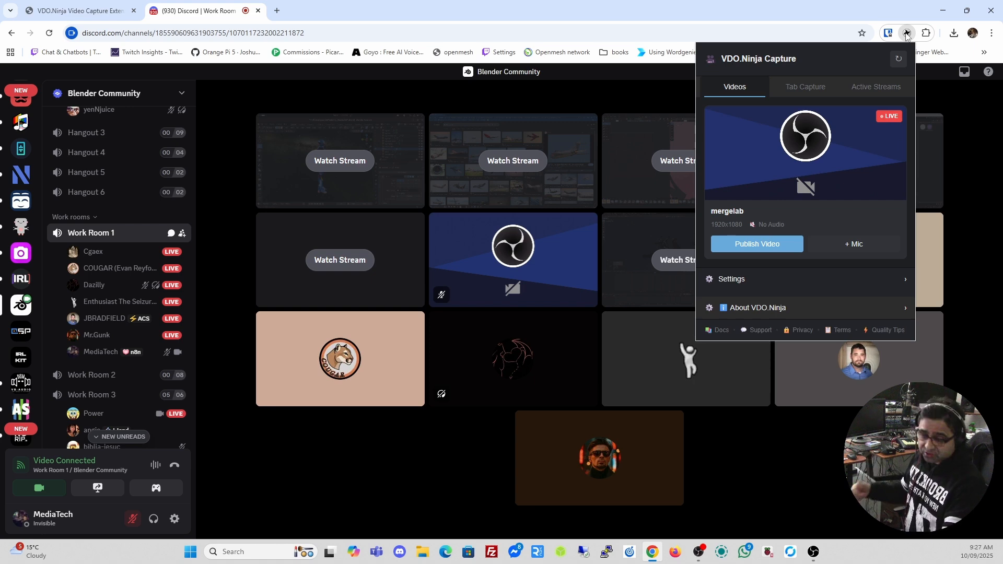
{"action": "left_click", "coordinate": [906, 35]}
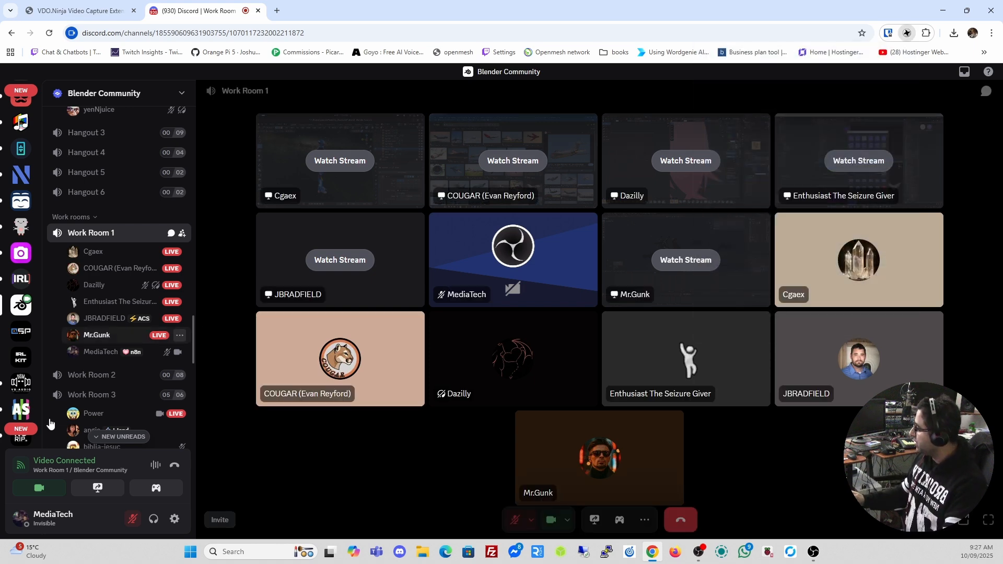
Set Discord's output device to Voicemeeter In 2 and return to the call
{"action": "left_click", "coordinate": [174, 519]}
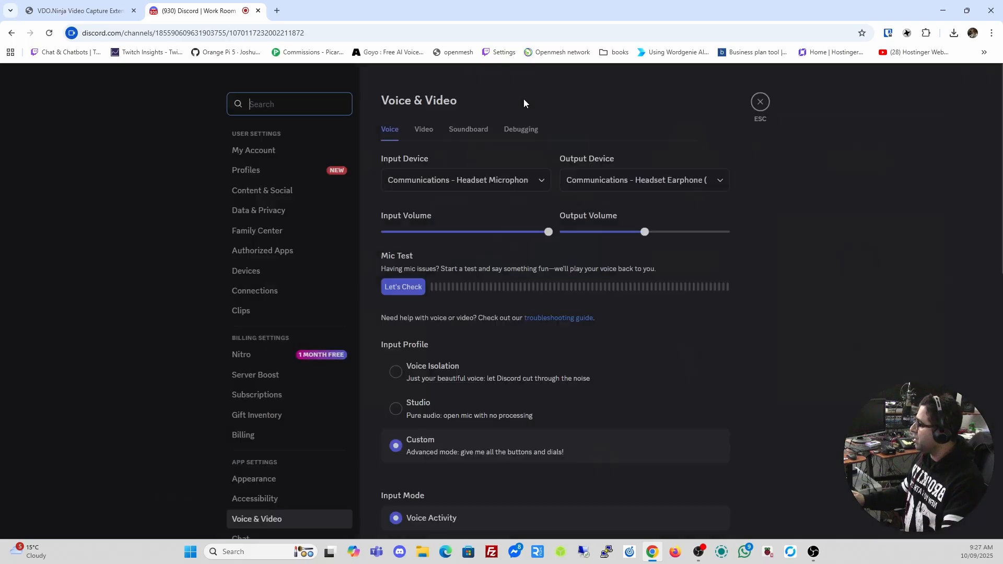
{"action": "left_click", "coordinate": [647, 181]}
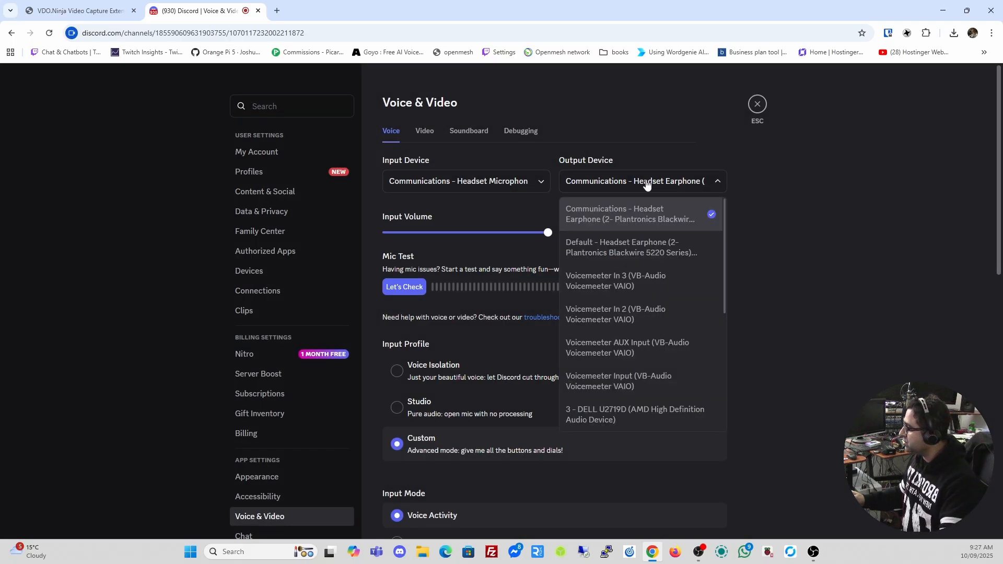
{"action": "left_click", "coordinate": [626, 310]}
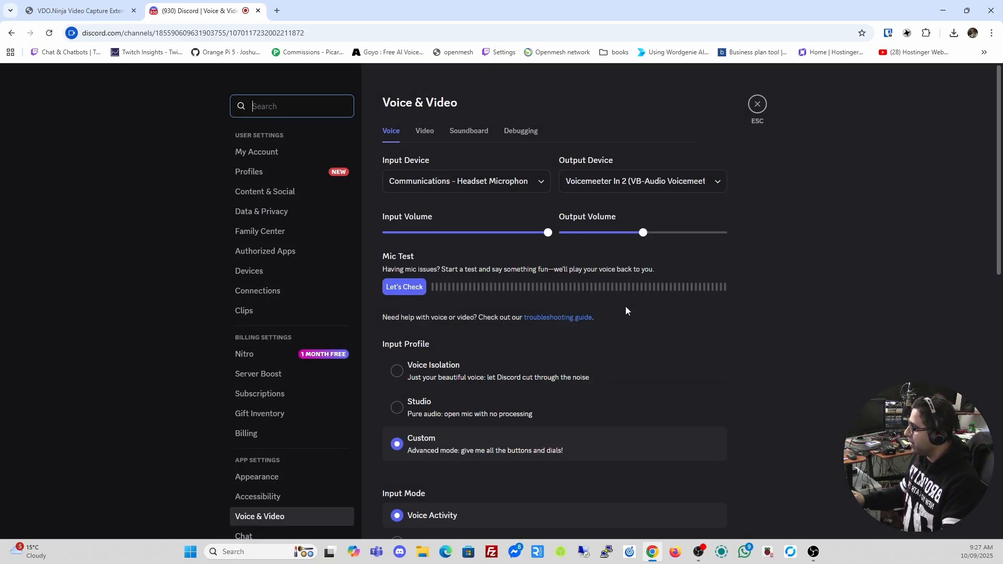
{"action": "left_click", "coordinate": [758, 104]}
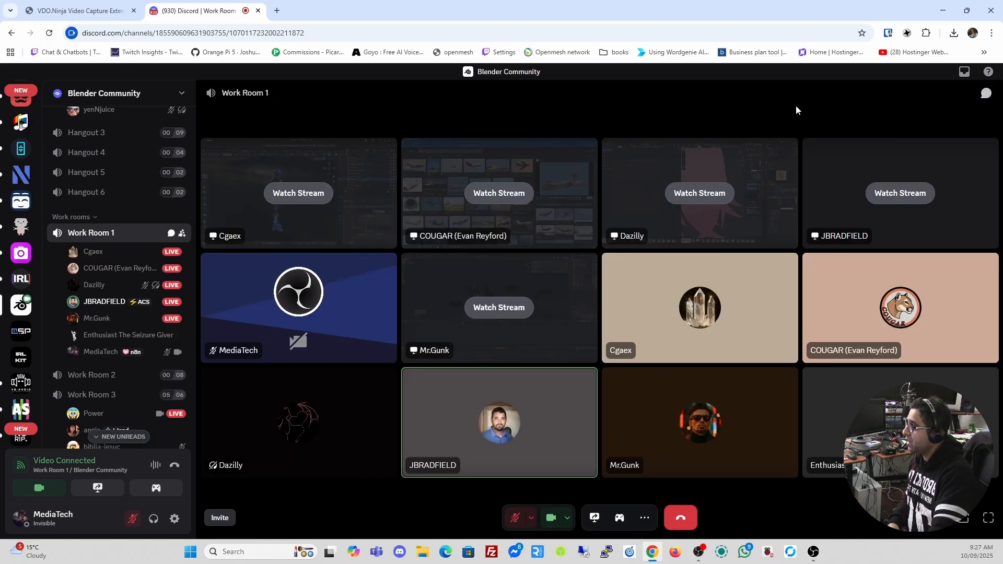
Check the capture extension panel, then watch a participant's live screen share
{"action": "left_click", "coordinate": [906, 34]}
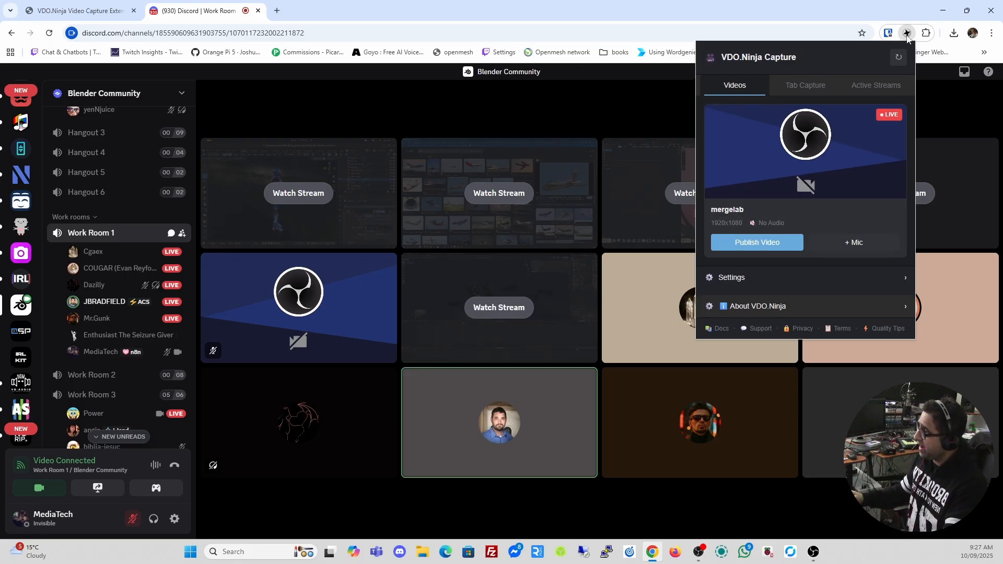
{"action": "left_click", "coordinate": [906, 35]}
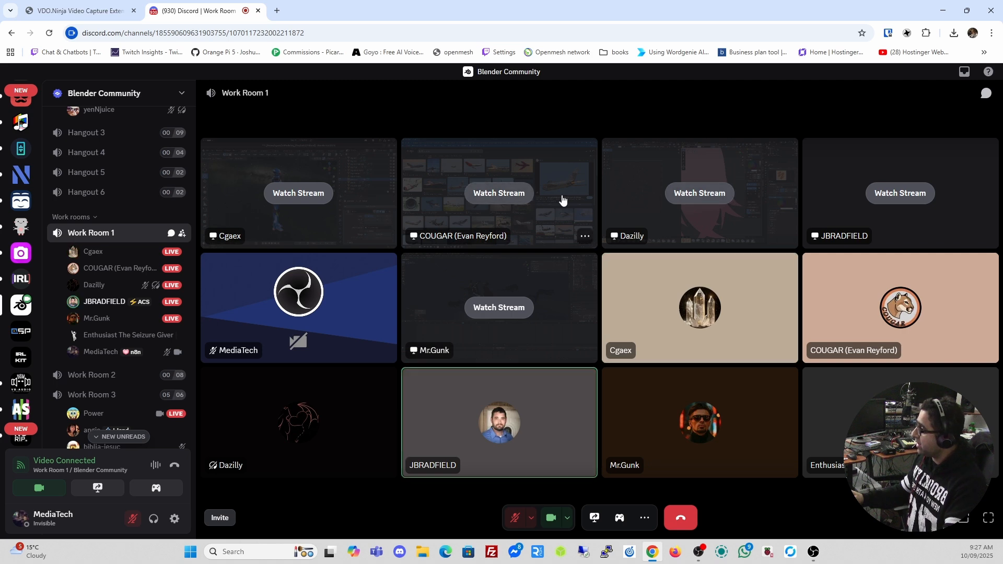
{"action": "left_click", "coordinate": [515, 201]}
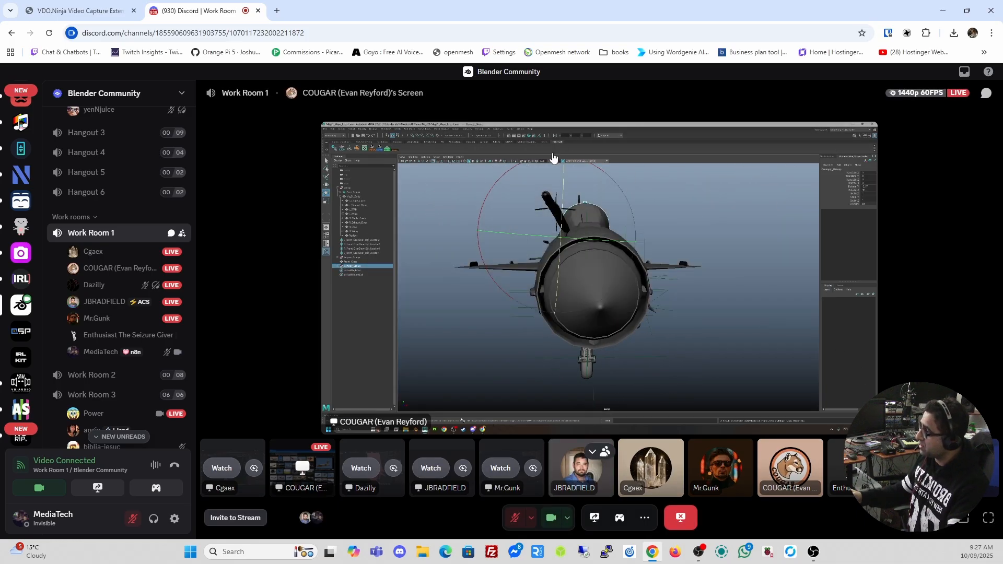
Refresh the VDO.Ninja Capture video list, expand Settings, and publish the screen-share video
{"action": "left_click", "coordinate": [907, 34]}
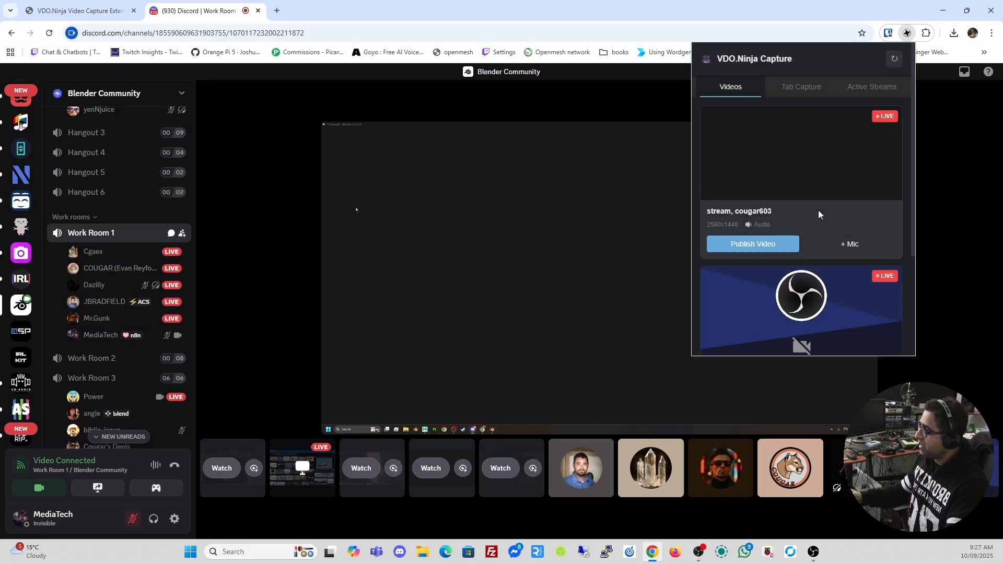
{"action": "scroll", "coordinate": [817, 213], "scroll_direction": "down", "scroll_amount": 3}
{"action": "scroll", "coordinate": [817, 213], "scroll_direction": "up", "scroll_amount": 3}
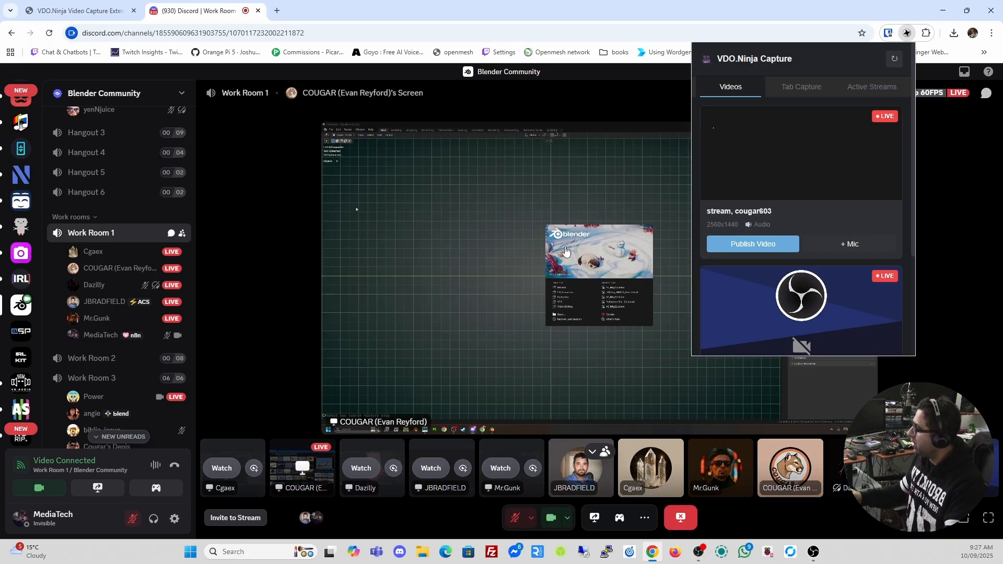
{"action": "left_click", "coordinate": [894, 58]}
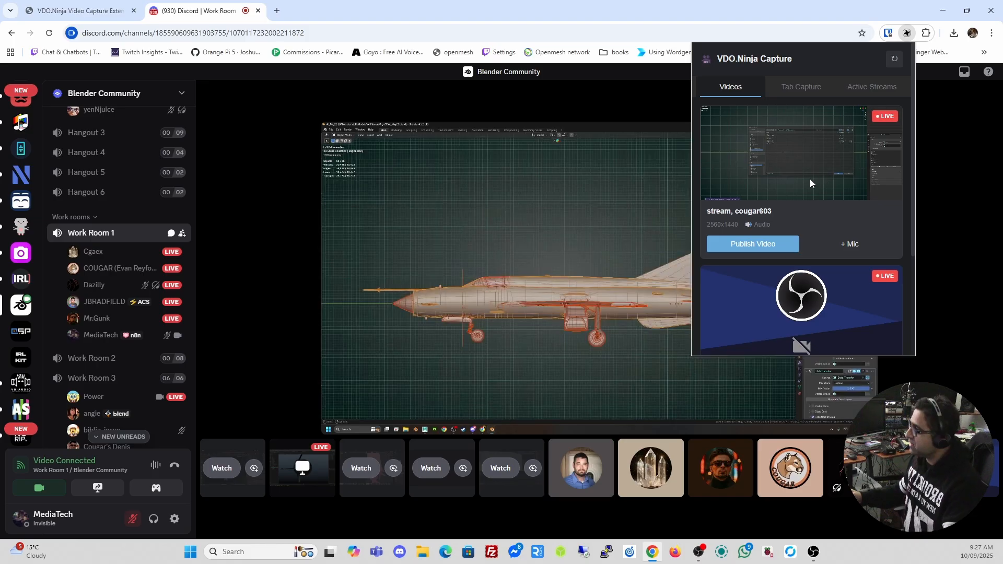
{"action": "scroll", "coordinate": [809, 178], "scroll_direction": "down", "scroll_amount": 1}
{"action": "scroll", "coordinate": [775, 171], "scroll_direction": "down", "scroll_amount": 2}
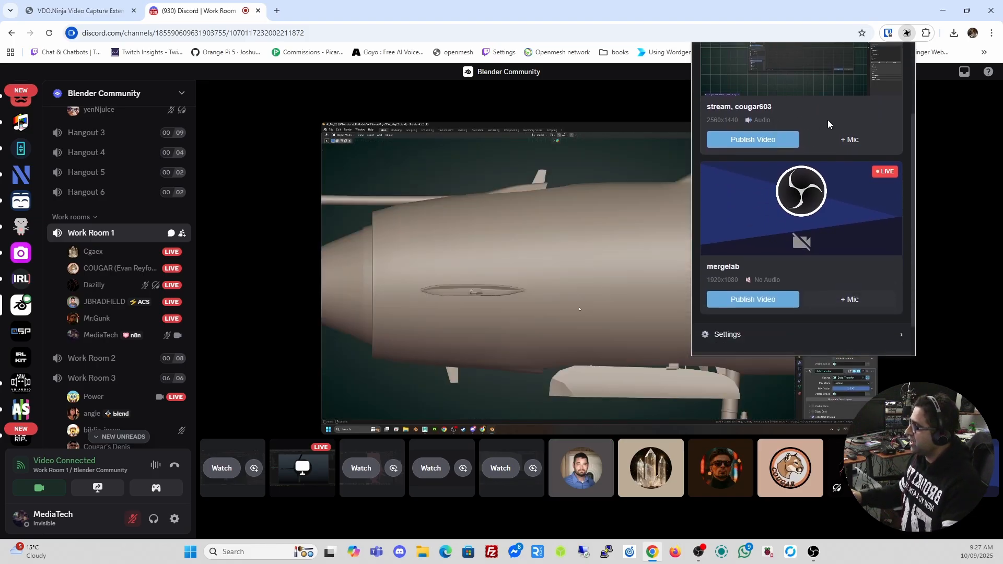
{"action": "left_click", "coordinate": [728, 293]}
{"action": "scroll", "coordinate": [808, 291], "scroll_direction": "down", "scroll_amount": 3}
{"action": "scroll", "coordinate": [806, 291], "scroll_direction": "down", "scroll_amount": 1}
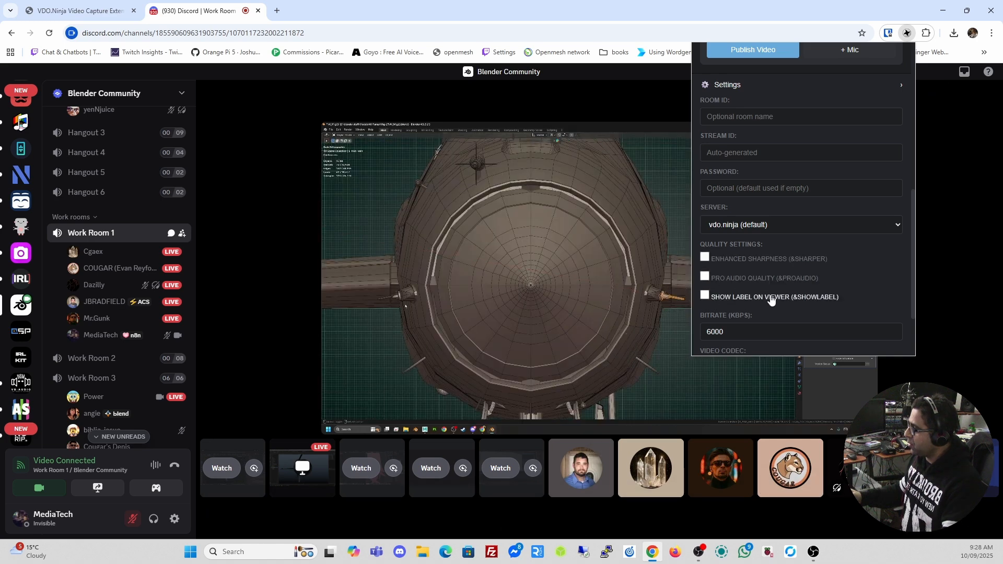
{"action": "scroll", "coordinate": [773, 227], "scroll_direction": "up", "scroll_amount": 5}
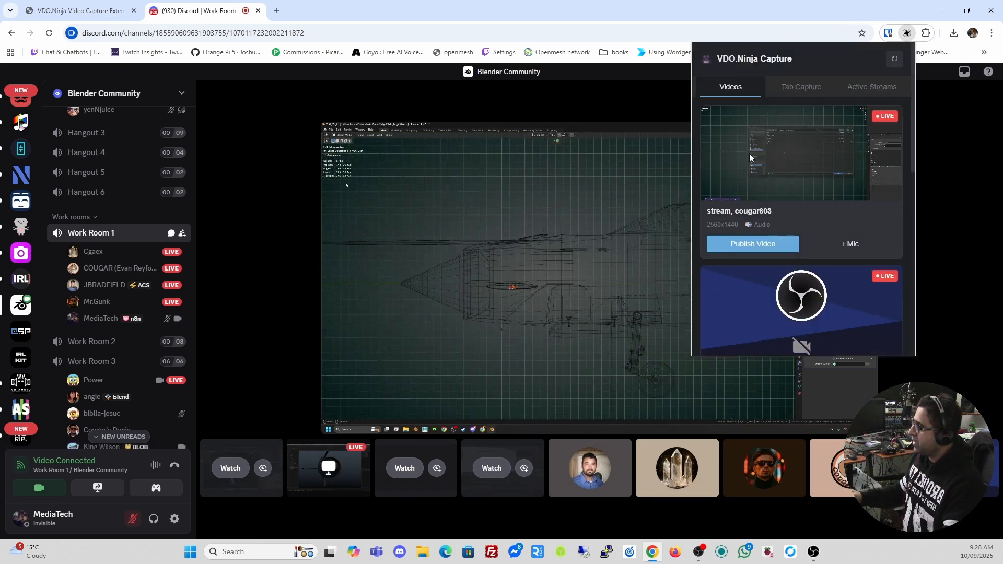
{"action": "left_click", "coordinate": [747, 246]}
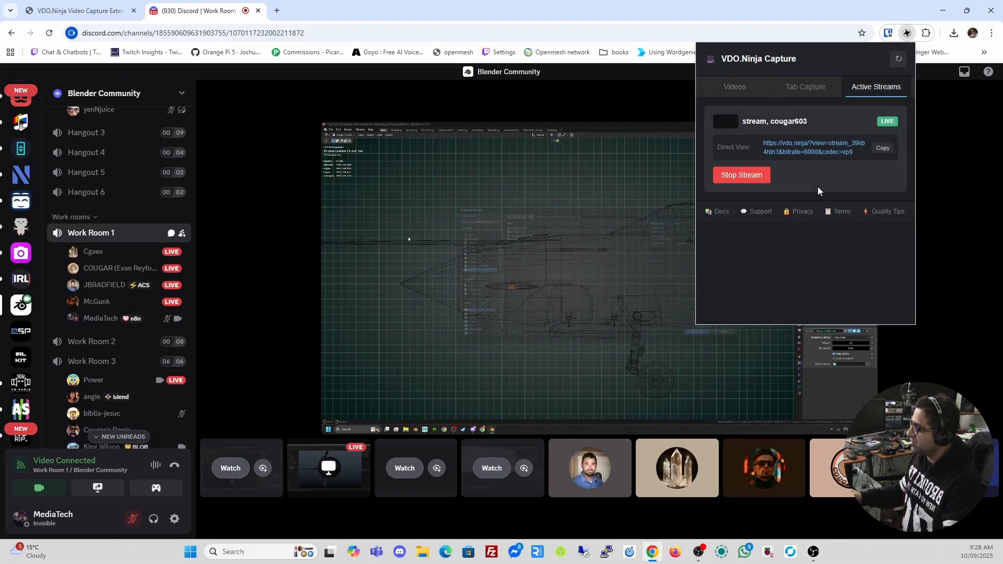
Go back to the video list and publish the mergelab video as well
{"action": "left_click", "coordinate": [733, 90]}
{"action": "scroll", "coordinate": [825, 196], "scroll_direction": "down", "scroll_amount": 2}
{"action": "scroll", "coordinate": [823, 201], "scroll_direction": "down", "scroll_amount": 2}
{"action": "left_click", "coordinate": [741, 199]}
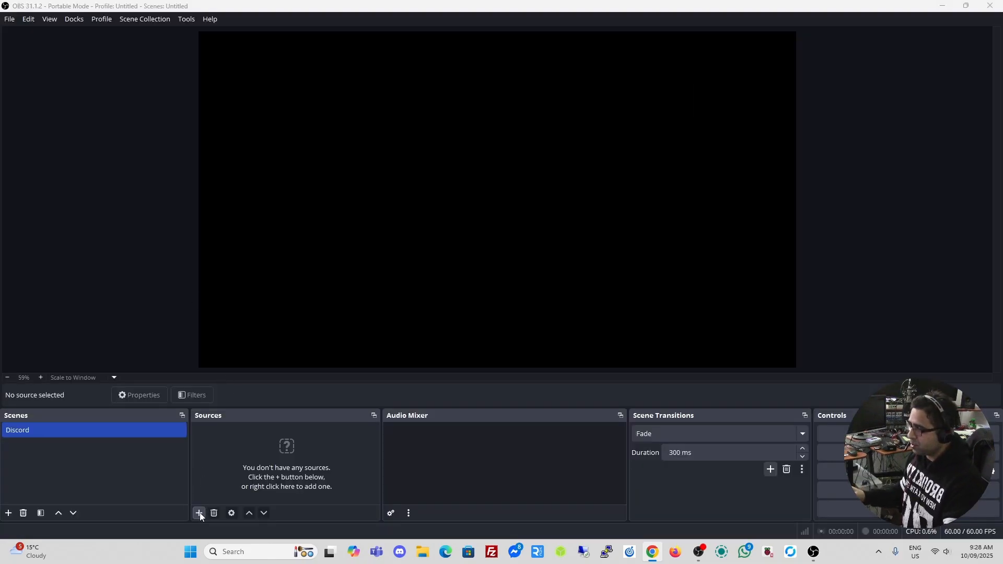
Add a new browser source named Camera to the Discord scene
{"action": "left_click", "coordinate": [199, 512]}
{"action": "left_click", "coordinate": [249, 306]}
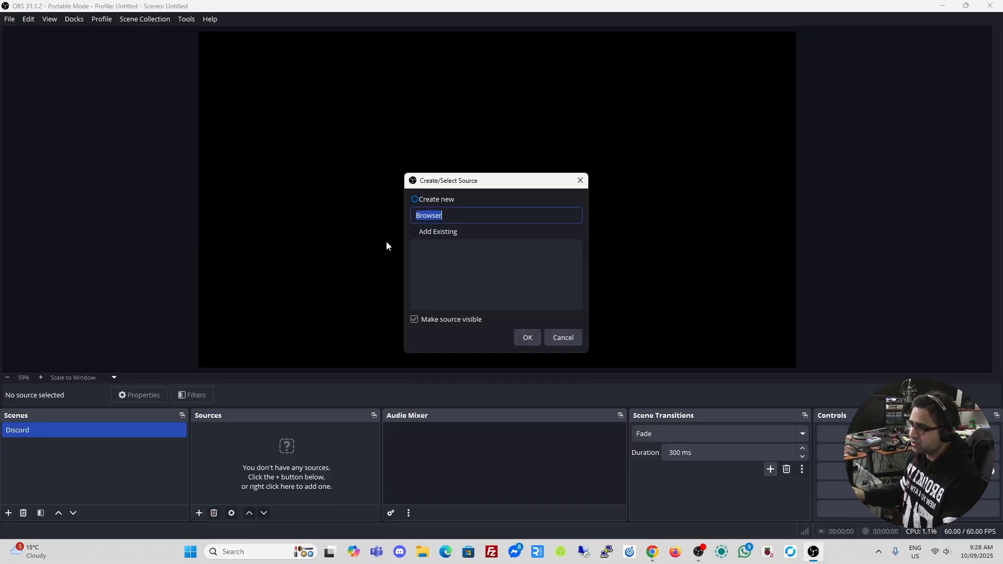
{"action": "type", "text": "Came"}
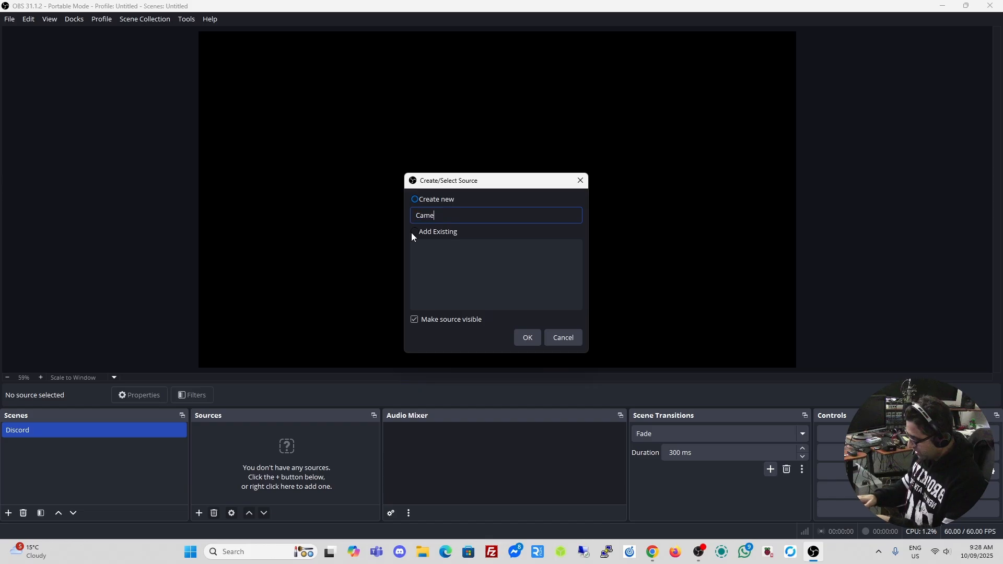
{"action": "type", "text": "ra"}
{"action": "left_click", "coordinate": [527, 336]}
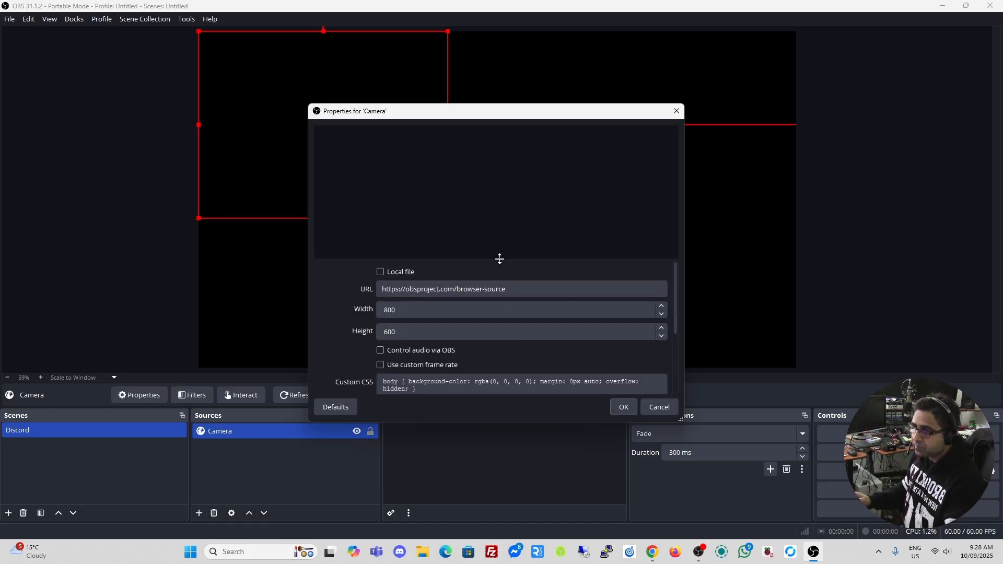
Load the vdo.ninja view link in Camera with OBS audio control, then shrink it bottom-right
{"action": "triple_click", "coordinate": [518, 291]}
{"action": "type", "text": "https://vdo.ninja/?view=stream_du2898qvbk&bitrate=6000&codec=vp9"}
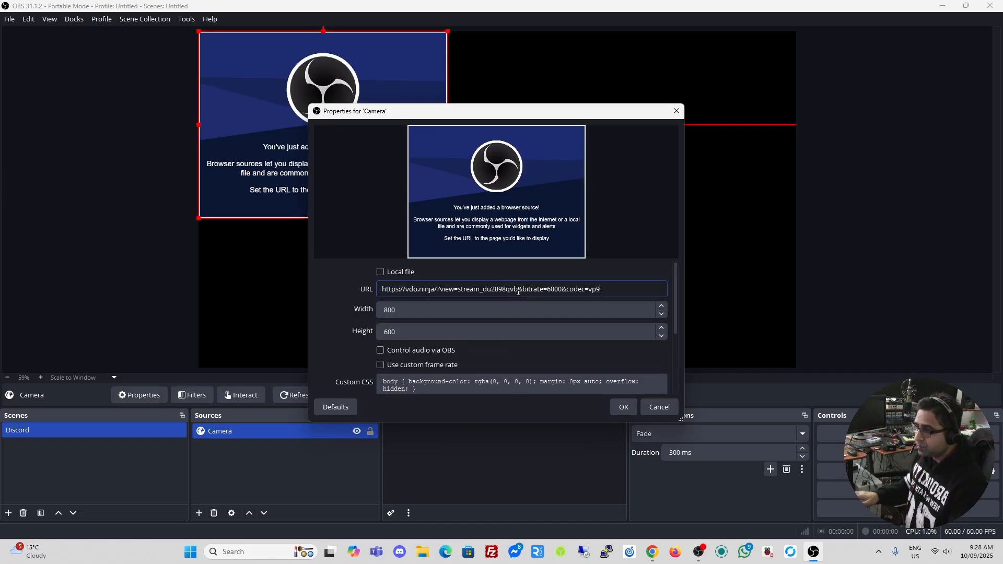
{"action": "key", "text": "Tab"}
{"action": "key", "text": "Tab"}
{"action": "type", "text": "10"}
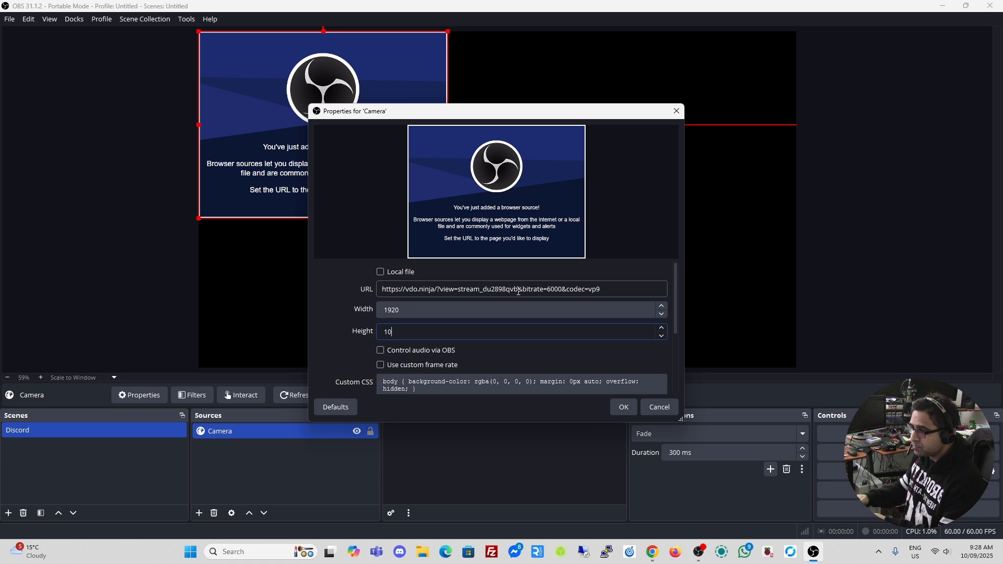
{"action": "left_click", "coordinate": [381, 351]}
{"action": "left_click", "coordinate": [623, 407]}
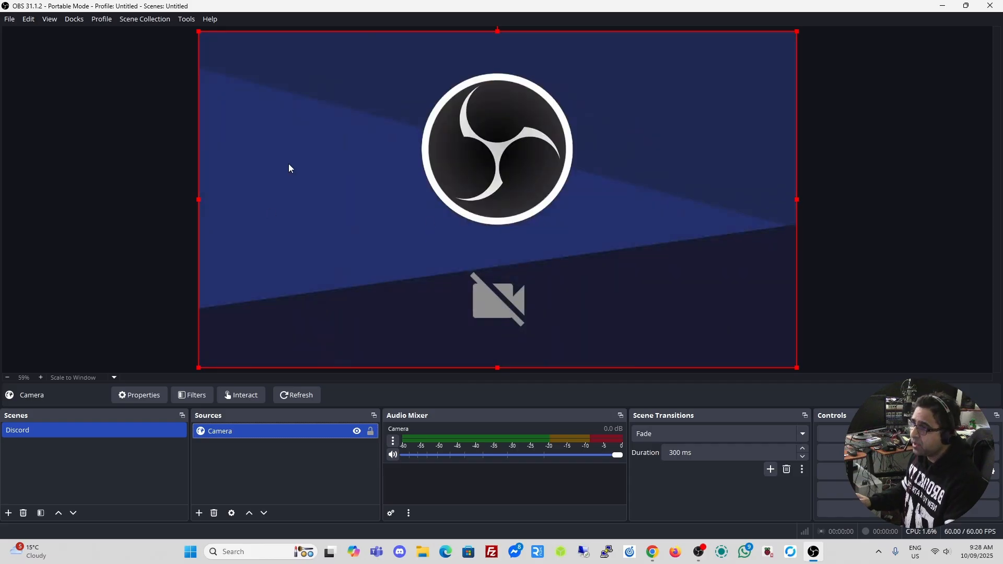
{"action": "left_click_drag", "start_coordinate": [197, 32], "coordinate": [535, 256]}
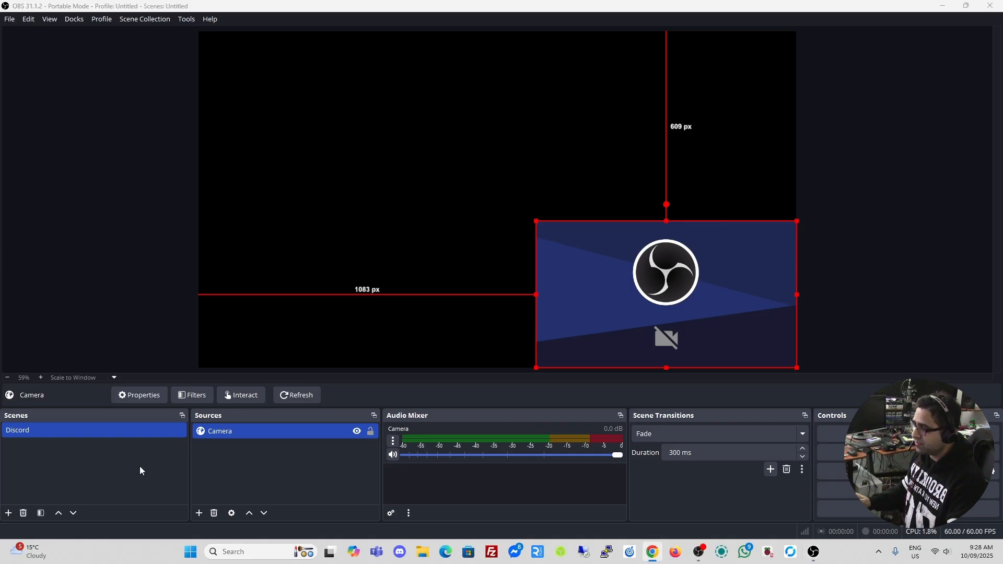
Add a second browser source named Capture
{"action": "left_click", "coordinate": [199, 513]}
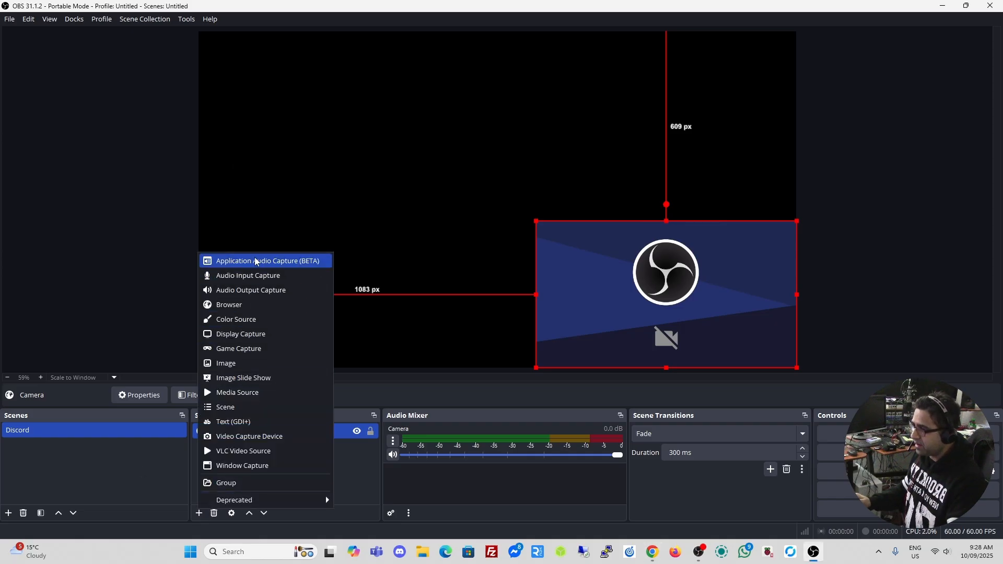
{"action": "left_click", "coordinate": [235, 306]}
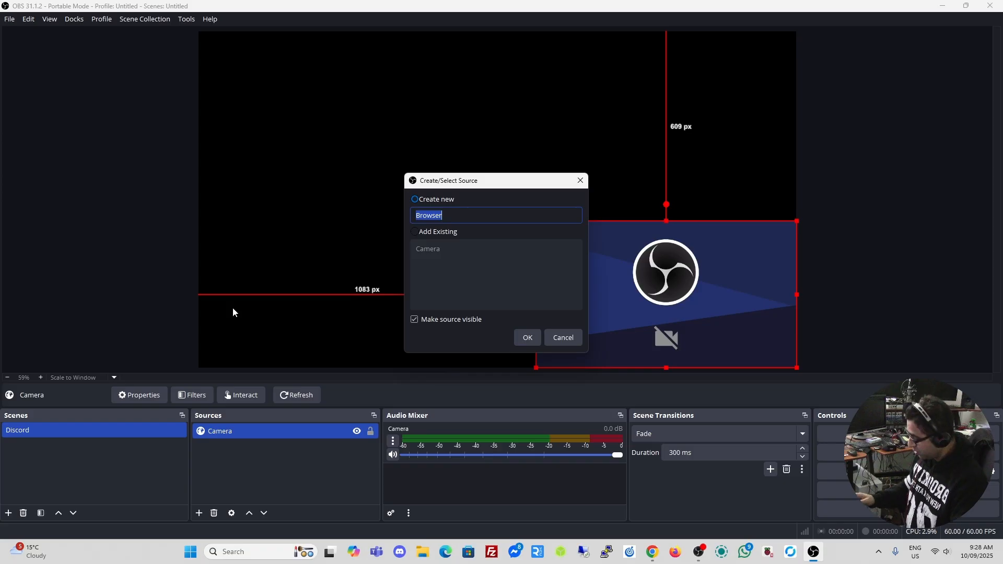
{"action": "type", "text": "Capture"}
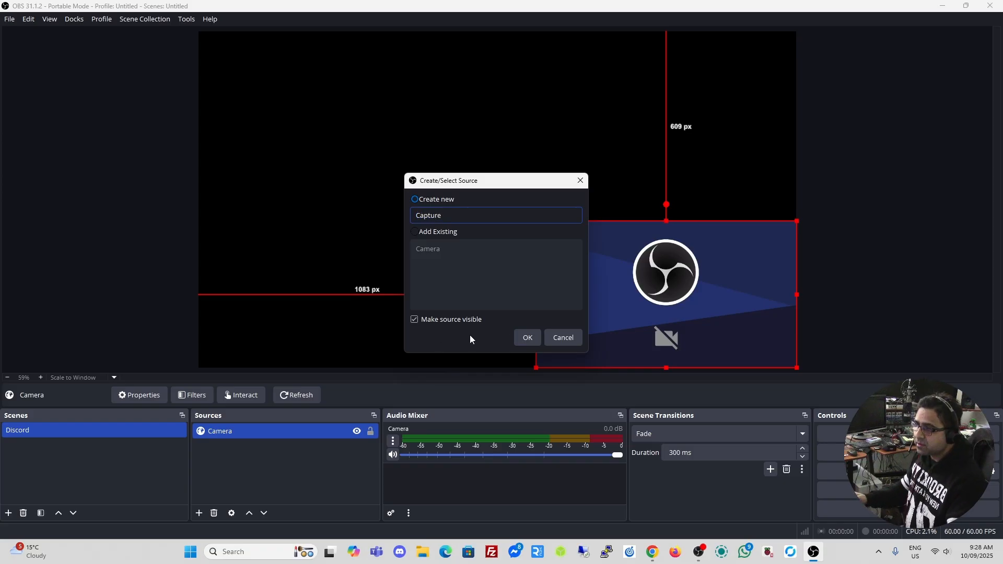
{"action": "left_click", "coordinate": [527, 338]}
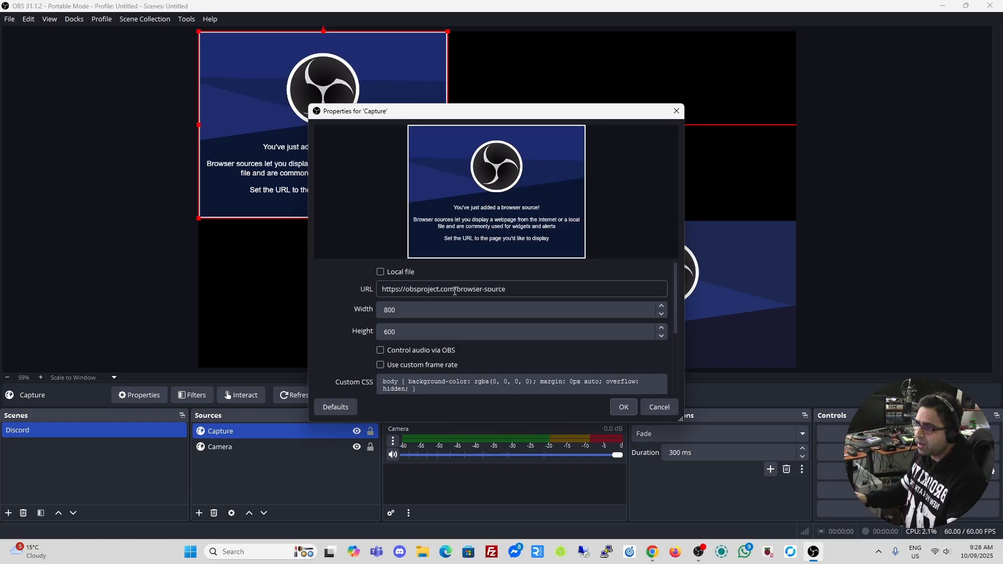
Give Capture the second vdo.ninja link at 1920×1080 with Control audio via OBS enabled
{"action": "triple_click", "coordinate": [524, 288]}
{"action": "type", "text": "https://vdo.ninja/?view=stream_39kb4hln3&bitrate=6000&codec=vp9"}
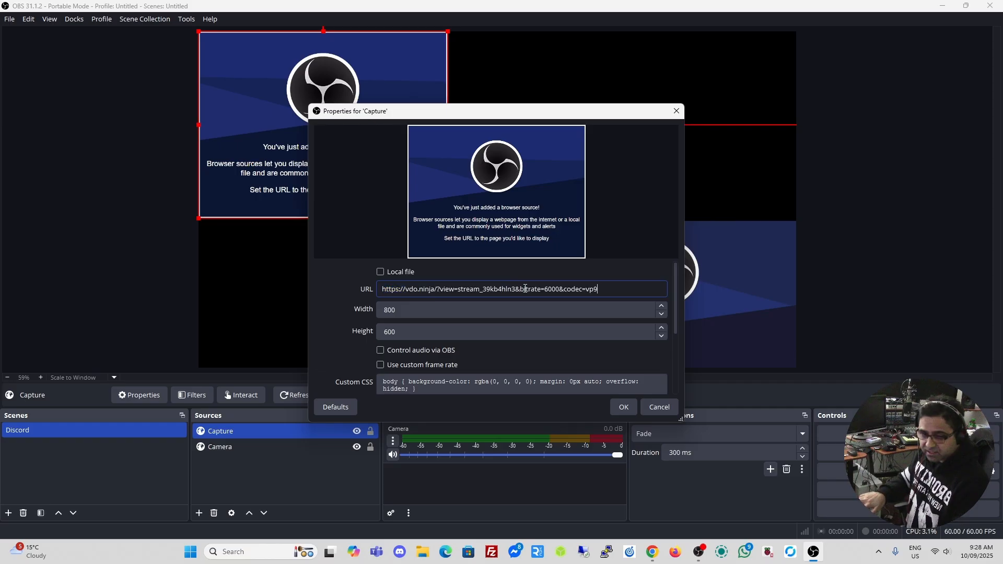
{"action": "key", "text": "Tab"}
{"action": "type", "text": "1920"}
{"action": "key", "text": "Tab"}
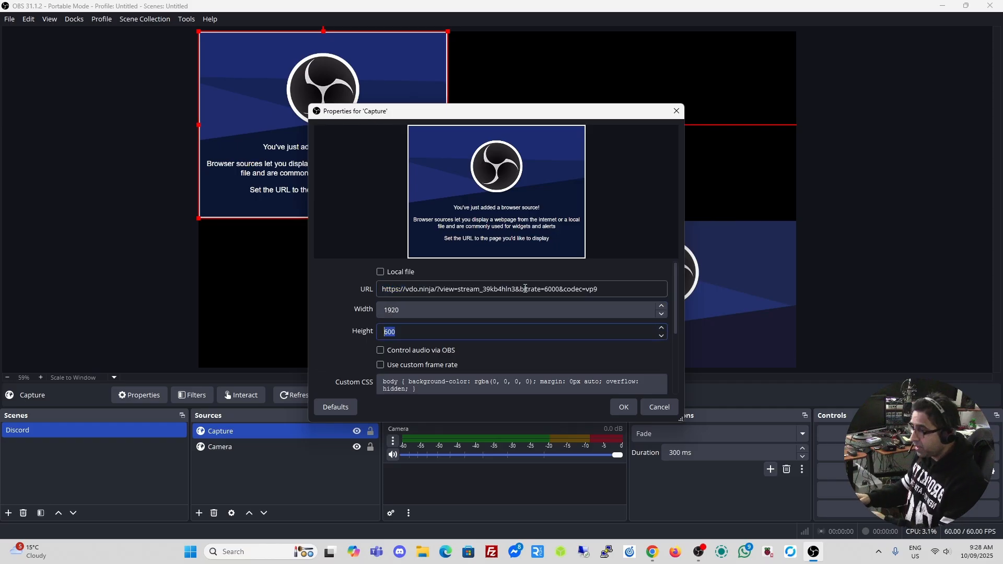
{"action": "type", "text": "1080"}
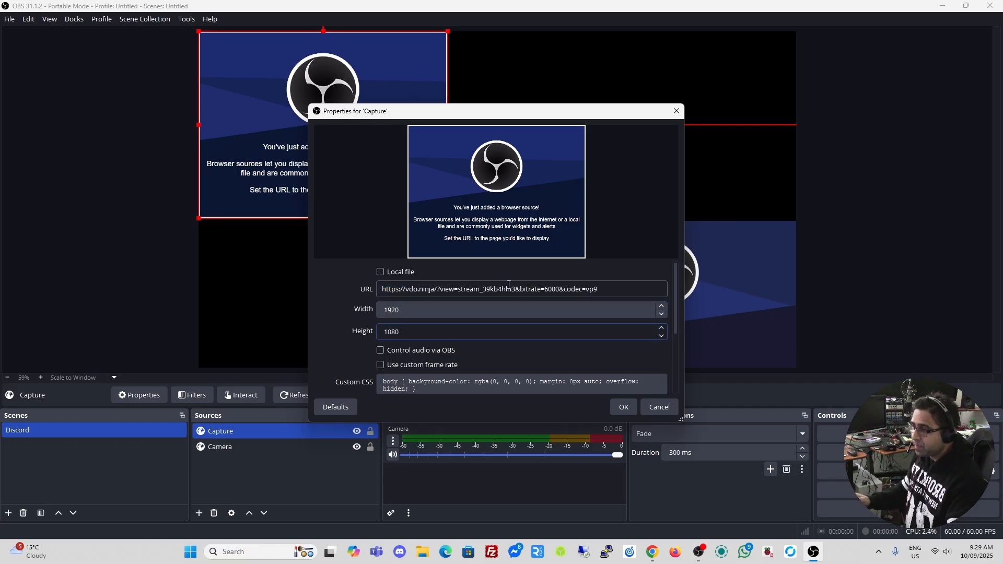
{"action": "left_click", "coordinate": [380, 350]}
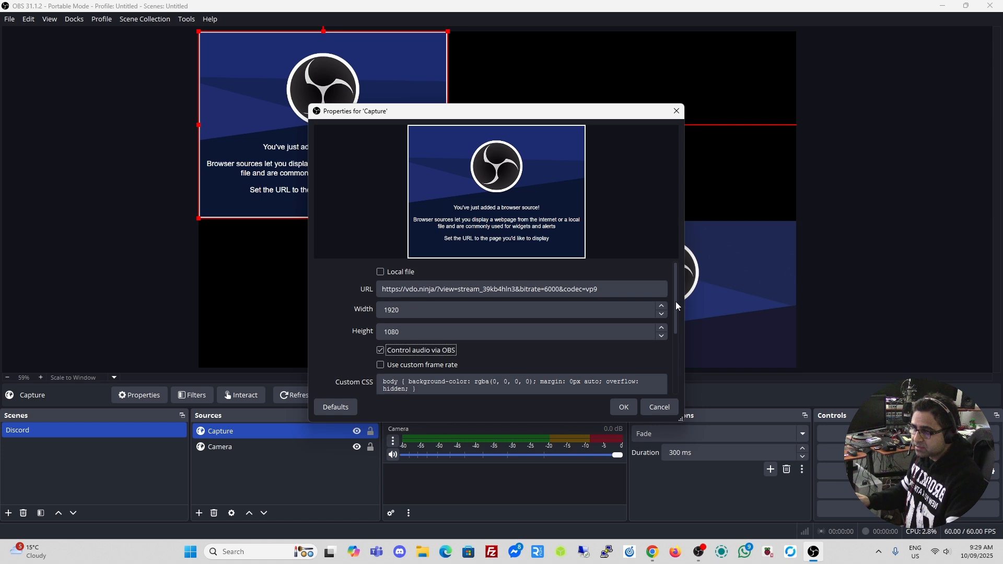
{"action": "scroll", "coordinate": [679, 301], "scroll_direction": "down", "scroll_amount": 3}
{"action": "left_click", "coordinate": [623, 407]}
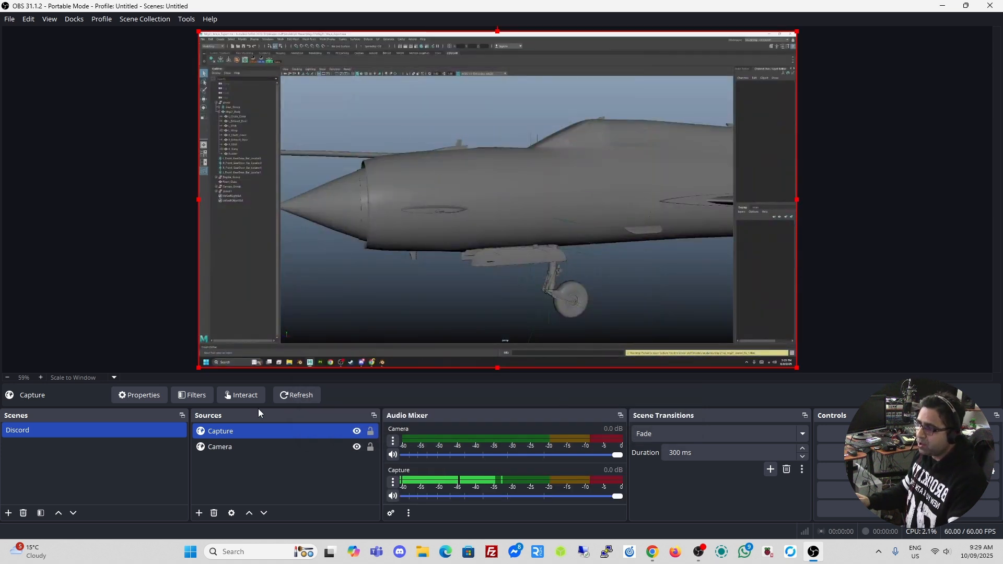
Move Camera above Capture as a small bottom-right box, then switch to Chrome
{"action": "left_click", "coordinate": [227, 448]}
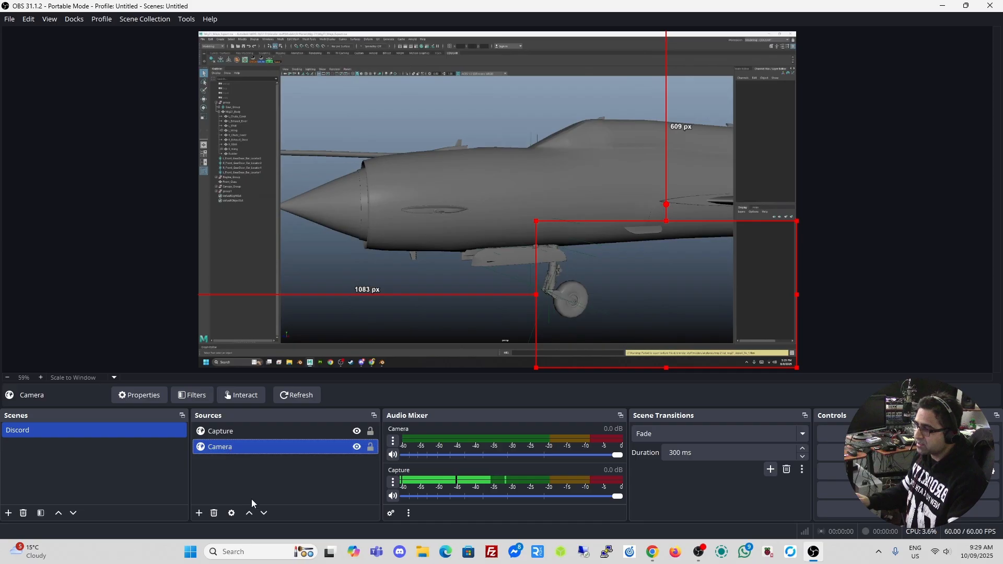
{"action": "left_click", "coordinate": [249, 512]}
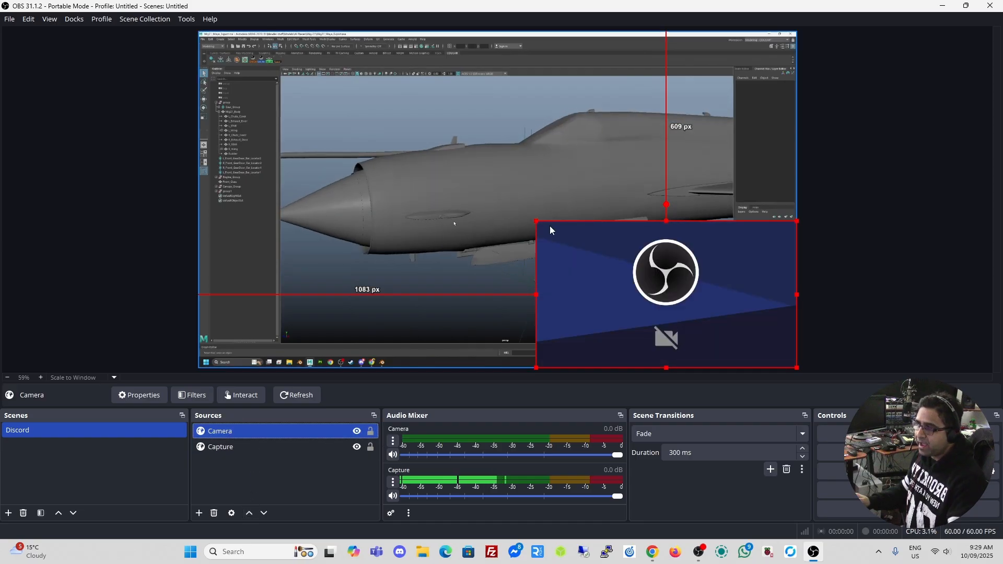
{"action": "left_click_drag", "start_coordinate": [537, 224], "coordinate": [574, 238]}
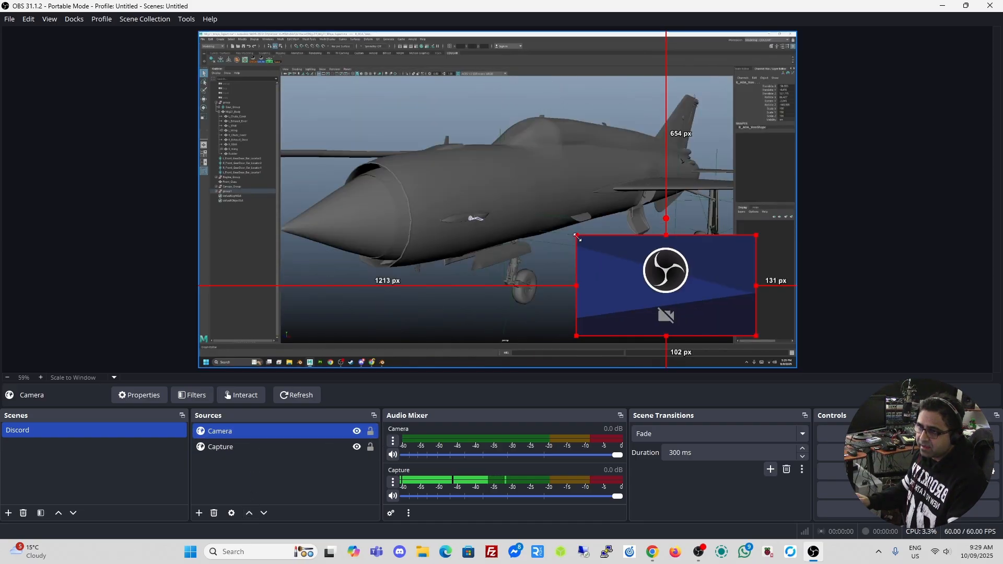
{"action": "left_click_drag", "start_coordinate": [653, 285], "coordinate": [685, 305]}
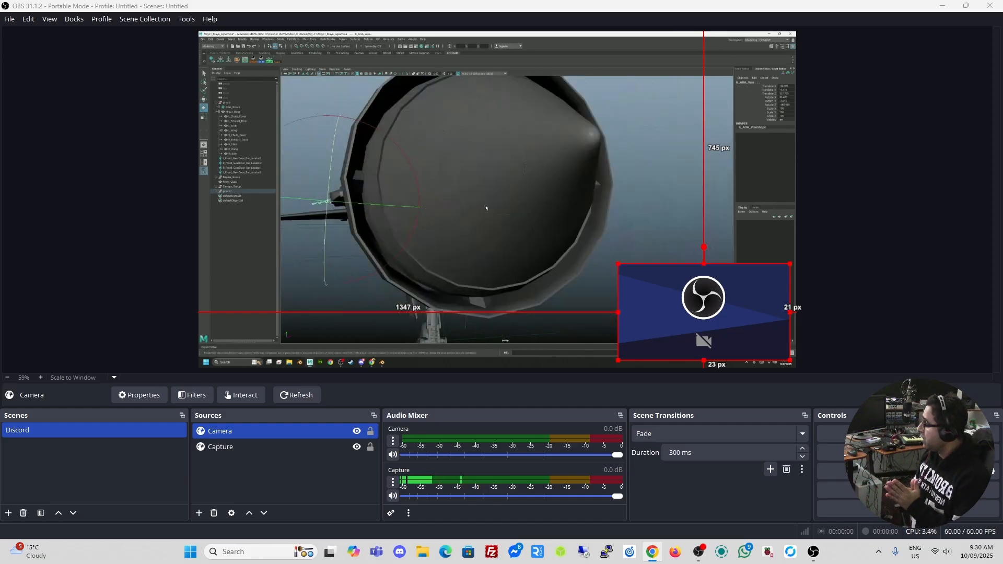
{"action": "key", "text": "alt+Tab"}
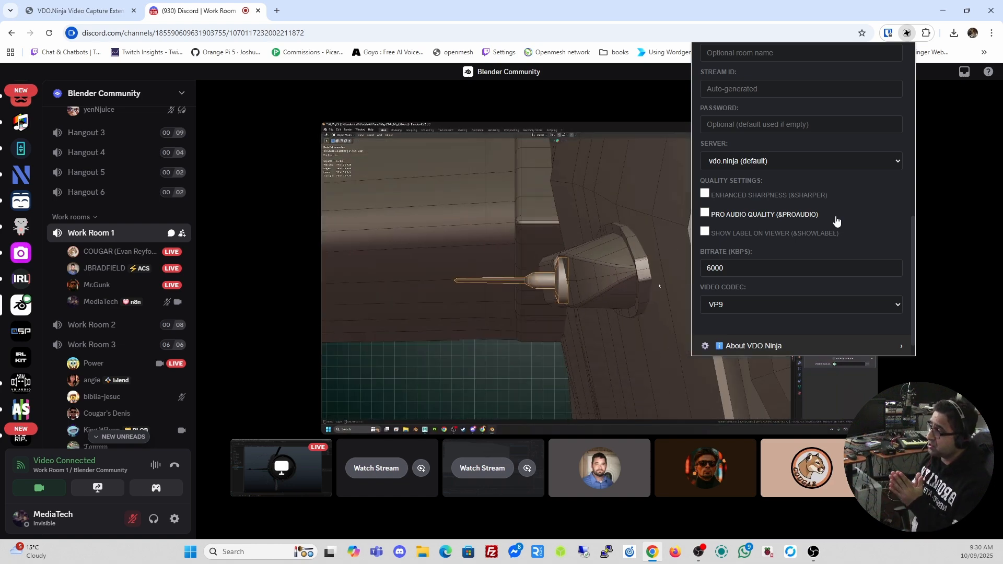
Enter mediatech in the Room ID field of the Capture extension's settings
{"action": "scroll", "coordinate": [835, 221], "scroll_direction": "up", "scroll_amount": 5}
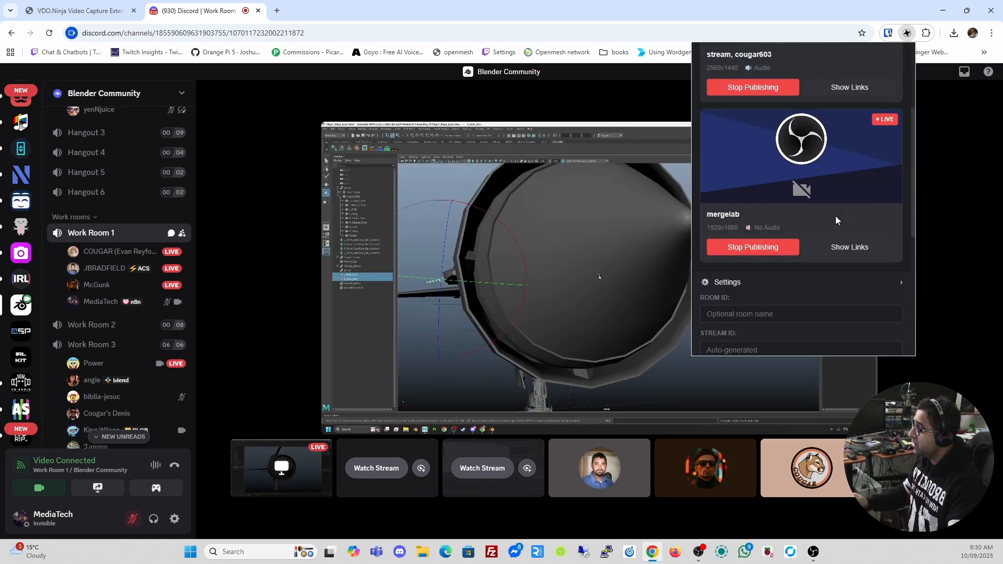
{"action": "scroll", "coordinate": [835, 217], "scroll_direction": "up", "scroll_amount": 3}
{"action": "scroll", "coordinate": [836, 217], "scroll_direction": "down", "scroll_amount": 7}
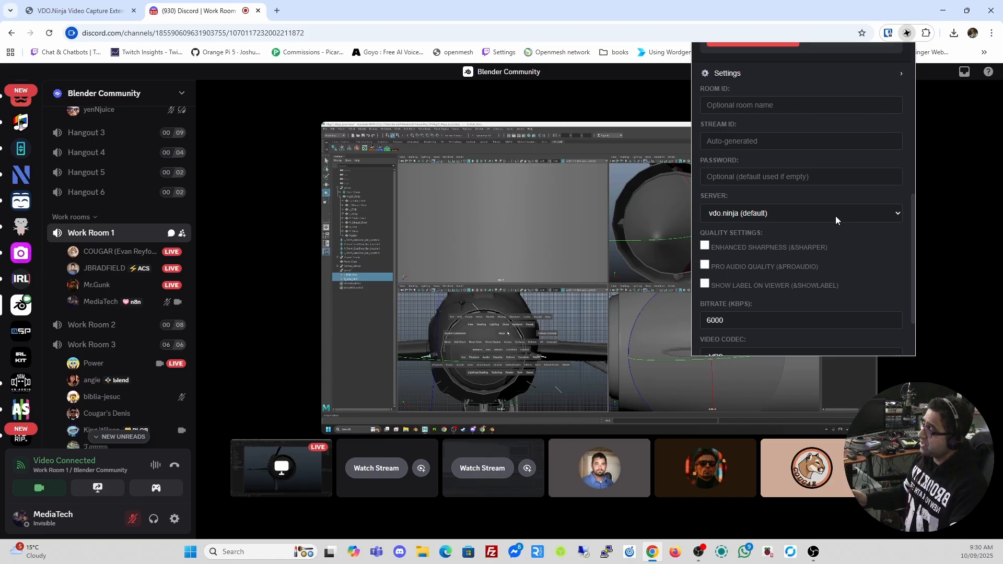
{"action": "scroll", "coordinate": [835, 215], "scroll_direction": "up", "scroll_amount": 8}
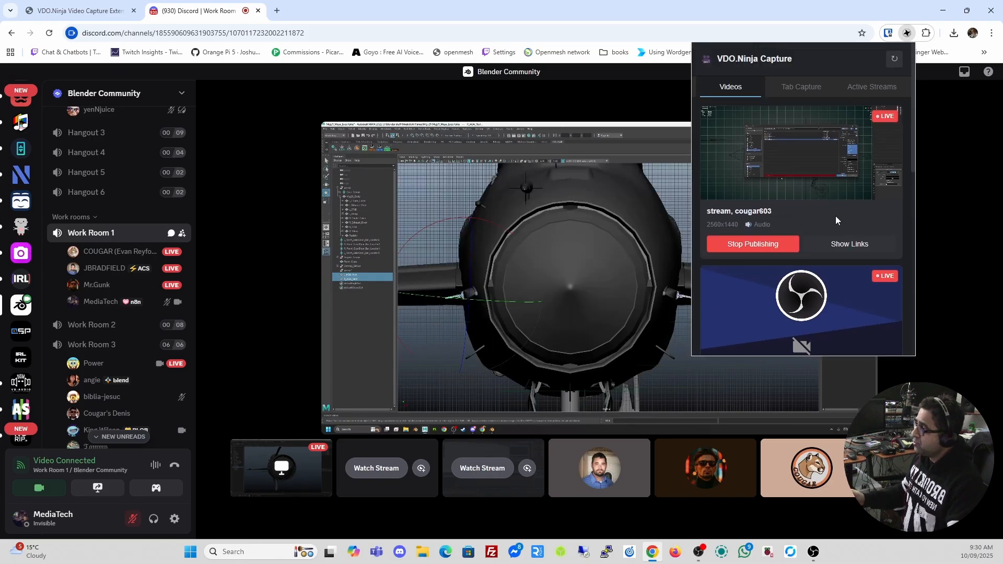
{"action": "scroll", "coordinate": [835, 216], "scroll_direction": "down", "scroll_amount": 8}
{"action": "scroll", "coordinate": [835, 216], "scroll_direction": "up", "scroll_amount": 2}
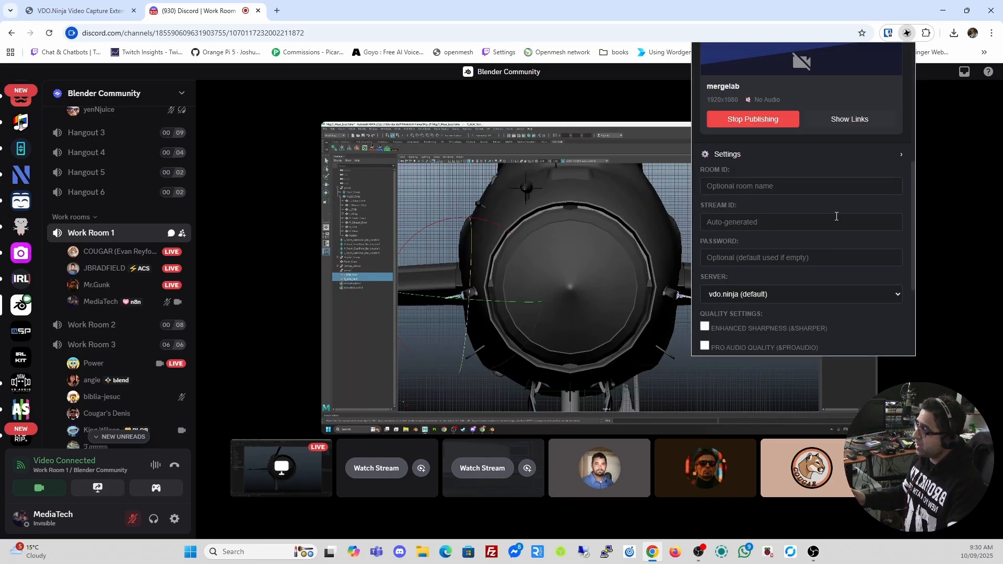
{"action": "left_click", "coordinate": [769, 187]}
{"action": "scroll", "coordinate": [807, 246], "scroll_direction": "down", "scroll_amount": 3}
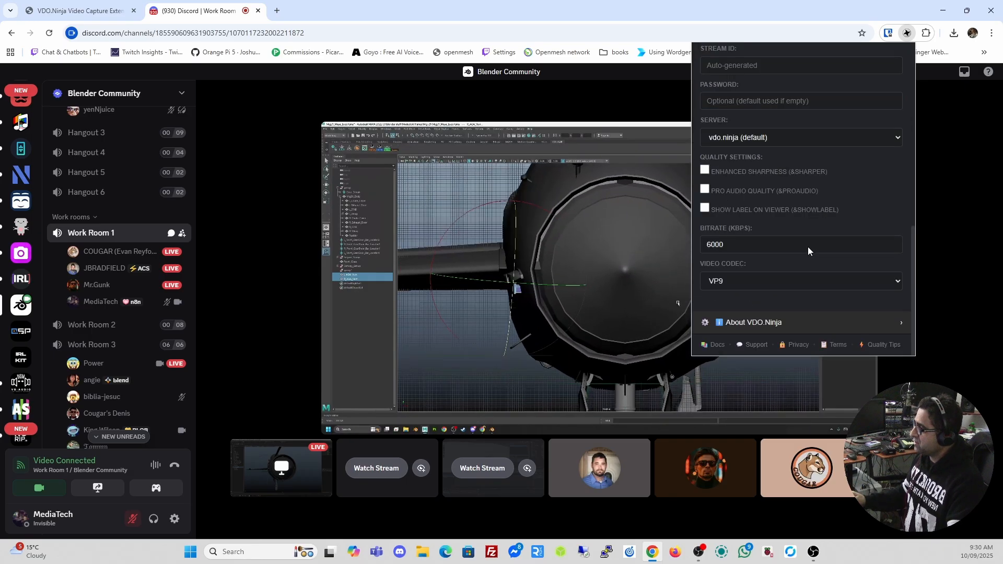
{"action": "scroll", "coordinate": [807, 246], "scroll_direction": "up", "scroll_amount": 4}
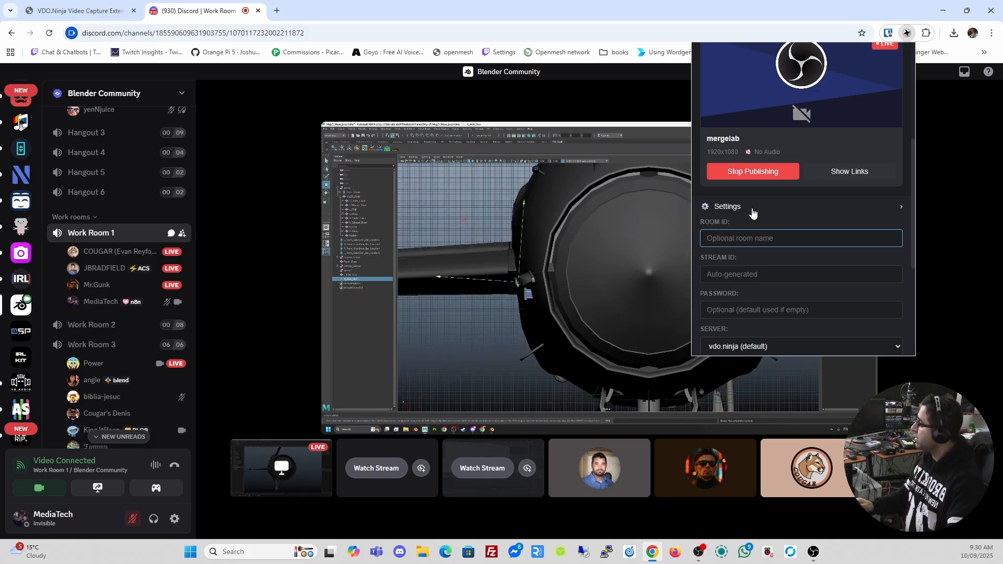
{"action": "type", "text": "mediatech"}
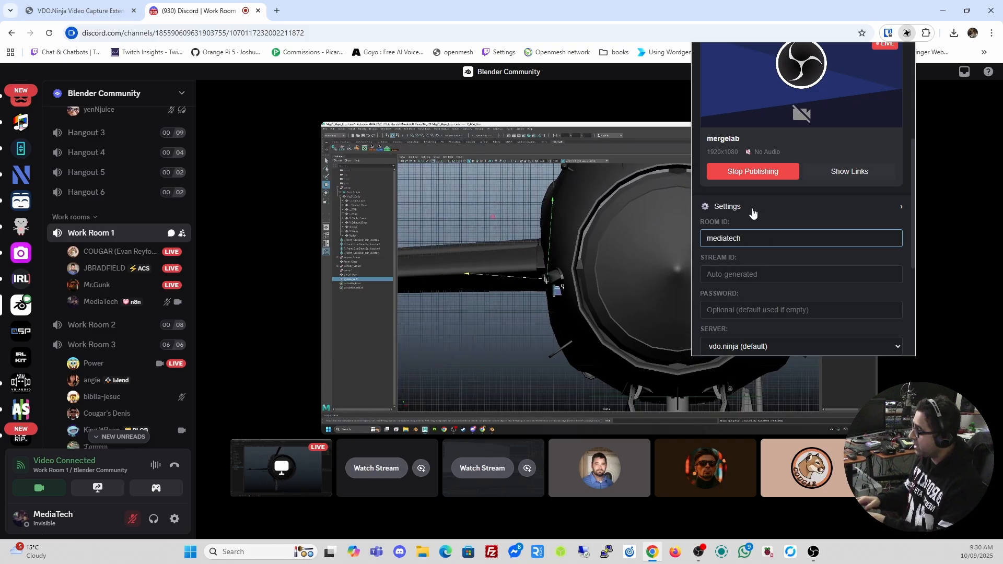
In a new tab on vdo.ninja, start creating a room named mediatechlive
{"action": "left_click", "coordinate": [275, 11]}
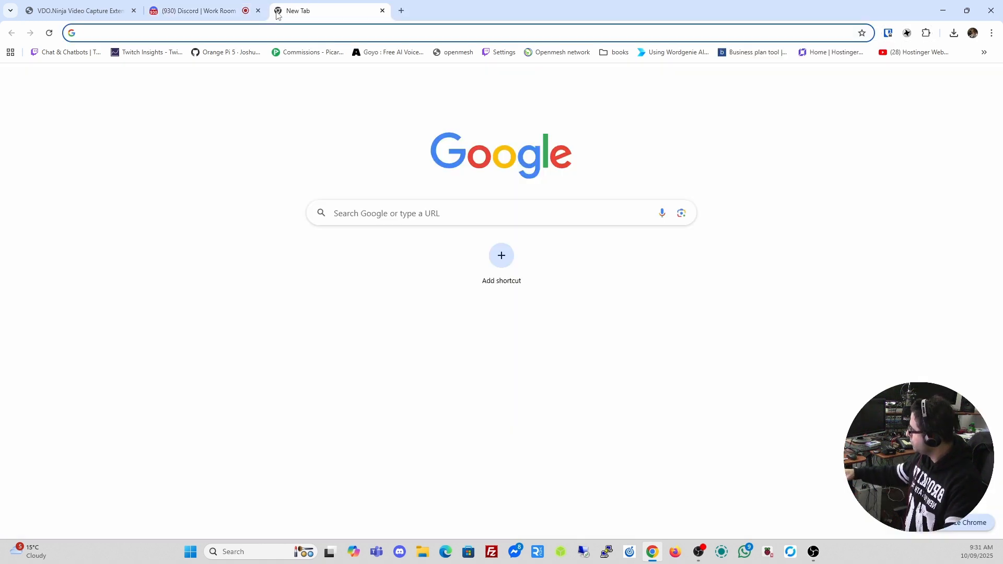
{"action": "left_click", "coordinate": [290, 37]}
{"action": "type", "text": "vdo"}
{"action": "key", "text": "Return"}
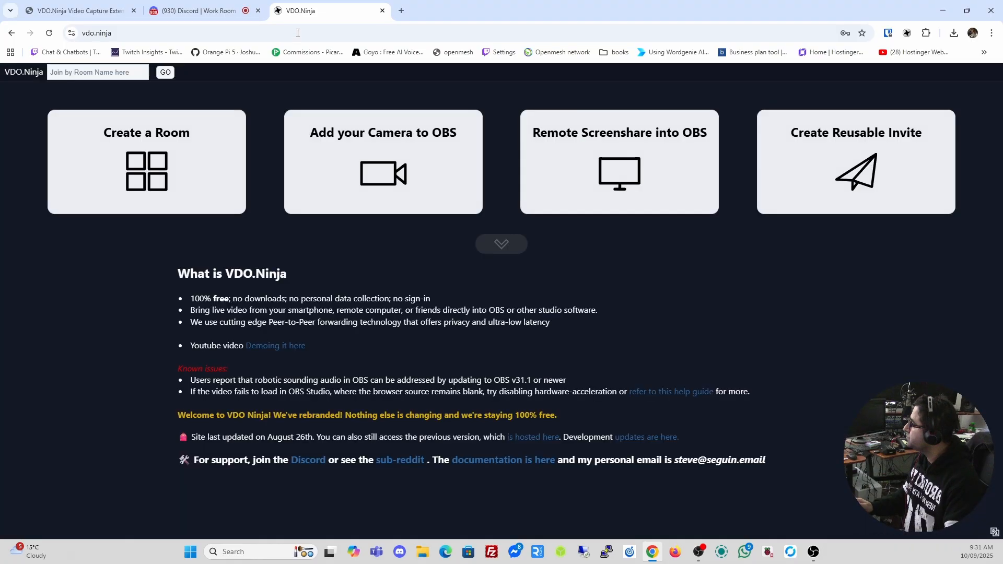
{"action": "left_click", "coordinate": [177, 157]}
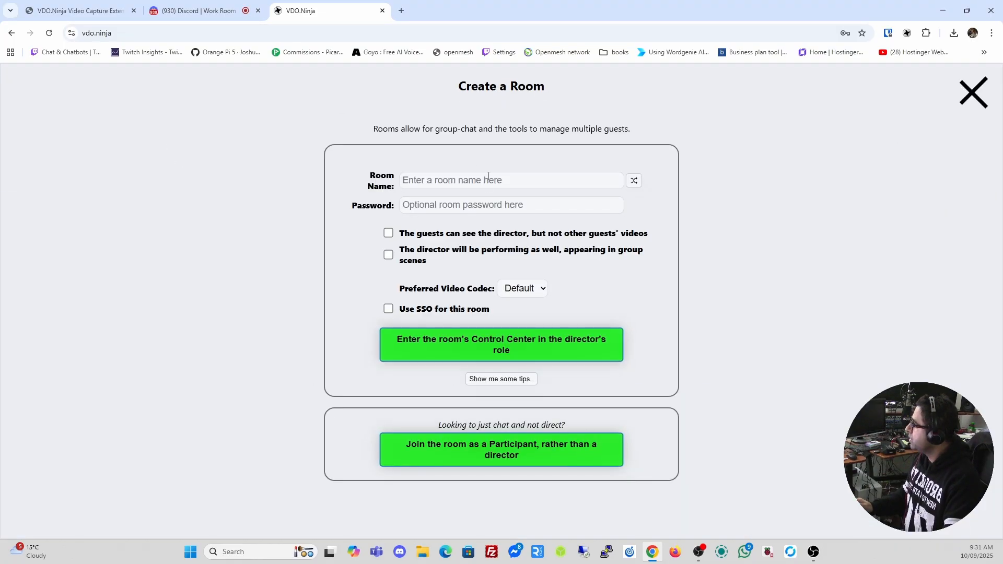
{"action": "left_click", "coordinate": [476, 178]}
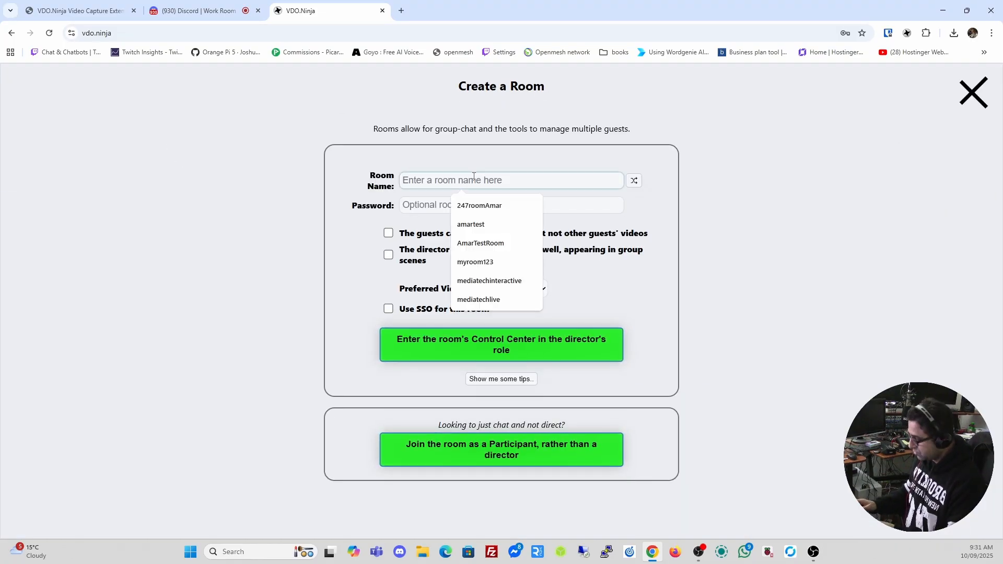
{"action": "left_click", "coordinate": [491, 299]}
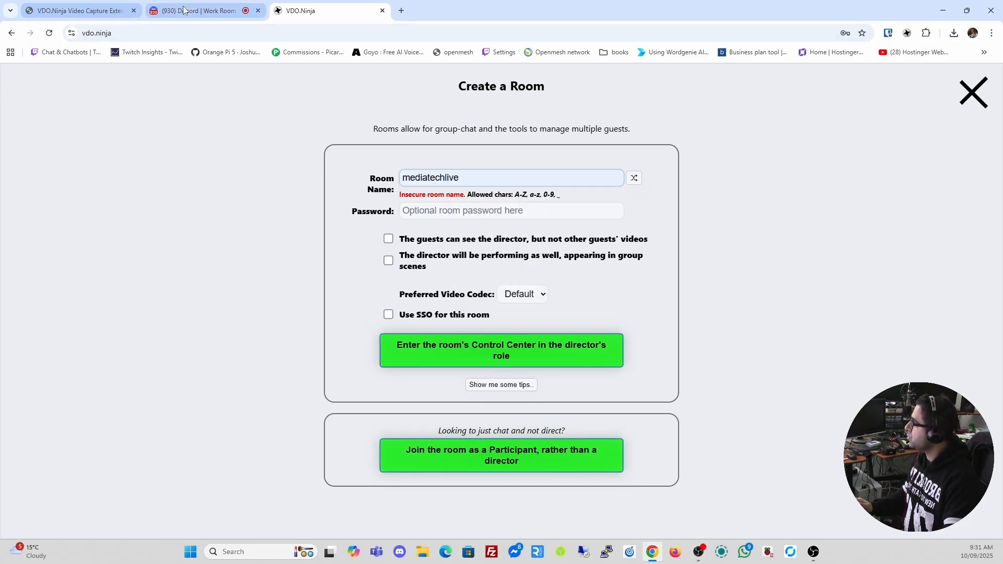
Change the Capture extension's Room ID to mediatechlive
{"action": "left_click", "coordinate": [907, 33]}
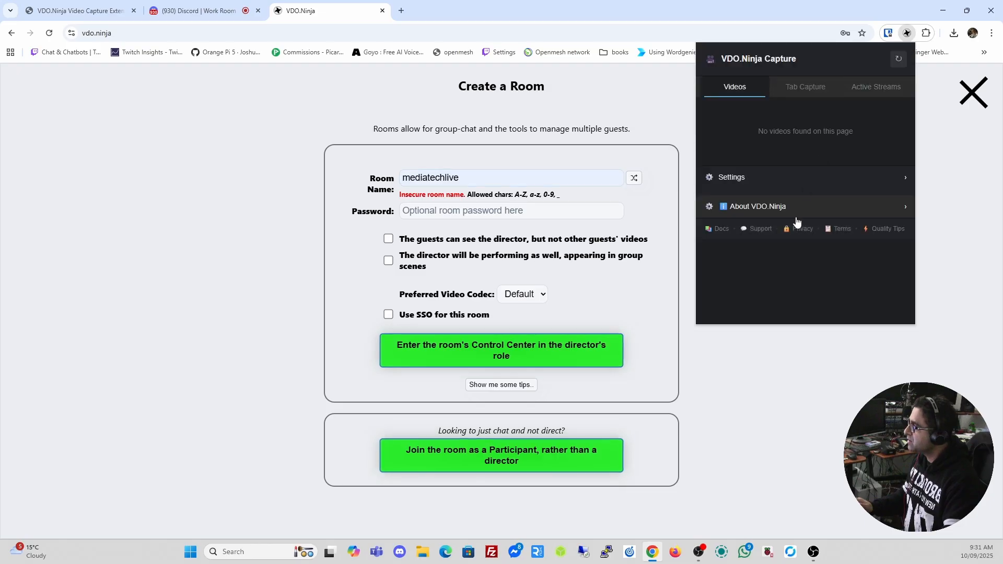
{"action": "left_click", "coordinate": [710, 178]}
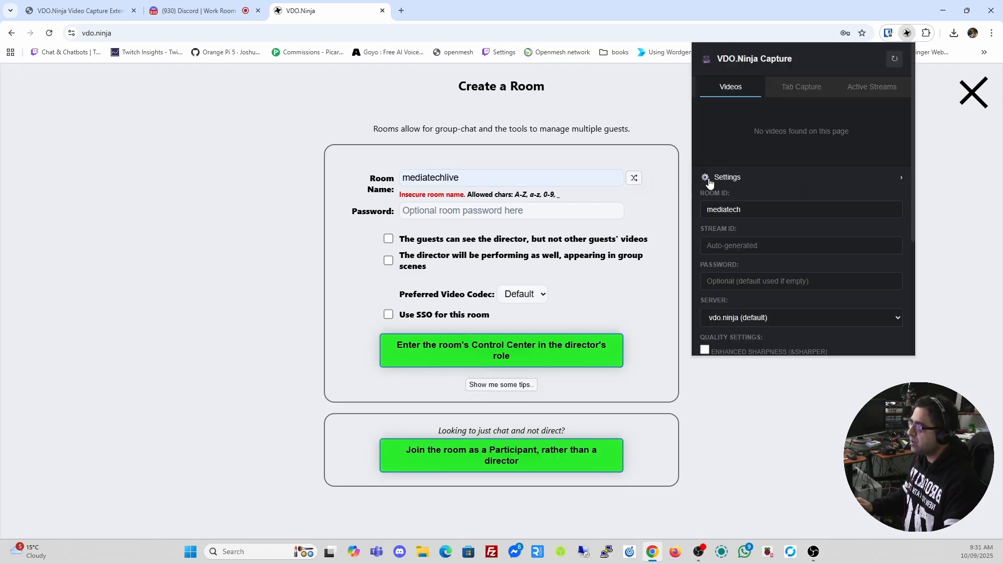
{"action": "left_click", "coordinate": [759, 205]}
{"action": "type", "text": "live"}
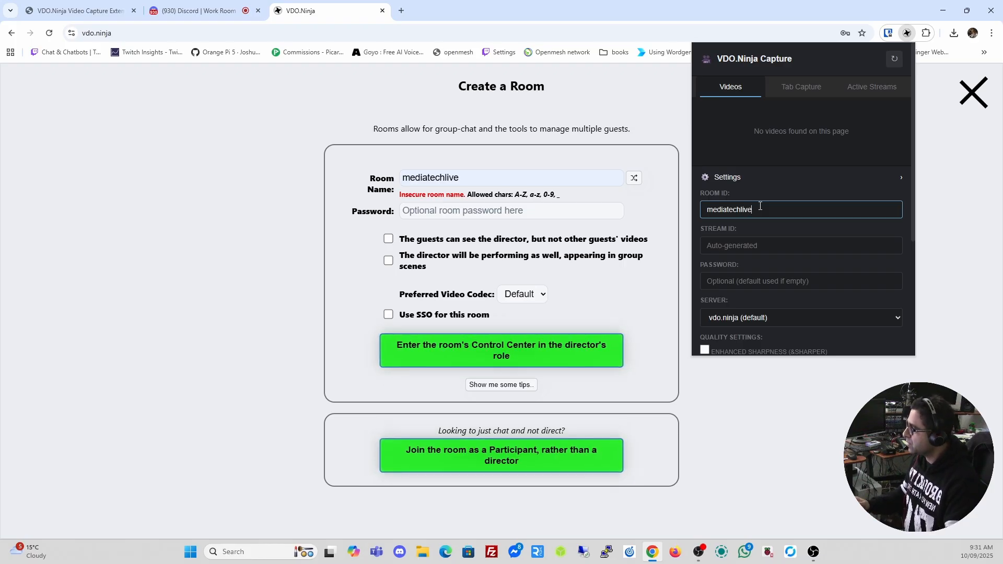
{"action": "left_click", "coordinate": [652, 112]}
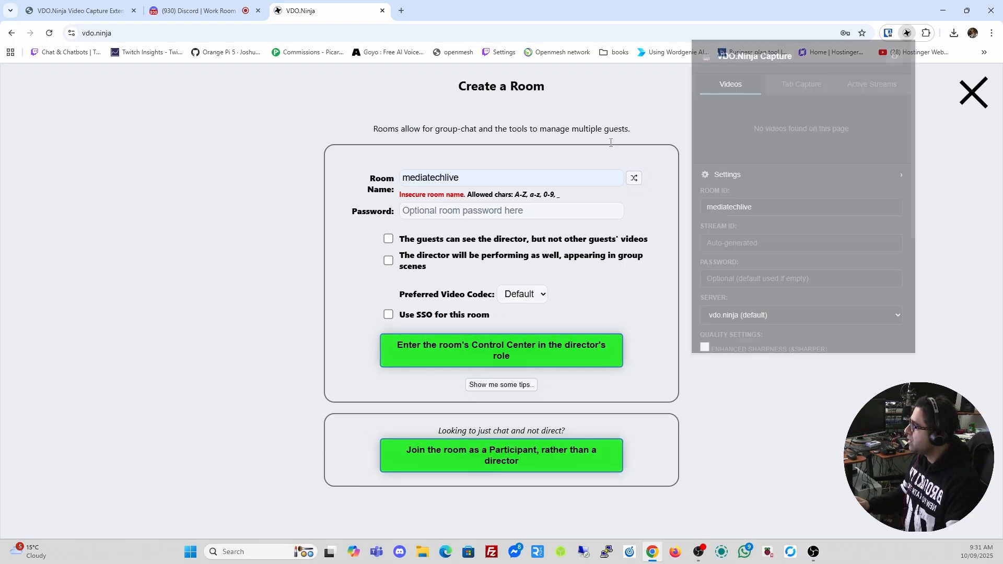
Enter the mediatechlive Control Center, copy the stream's direct view link, and return to Discord
{"action": "left_click", "coordinate": [484, 355]}
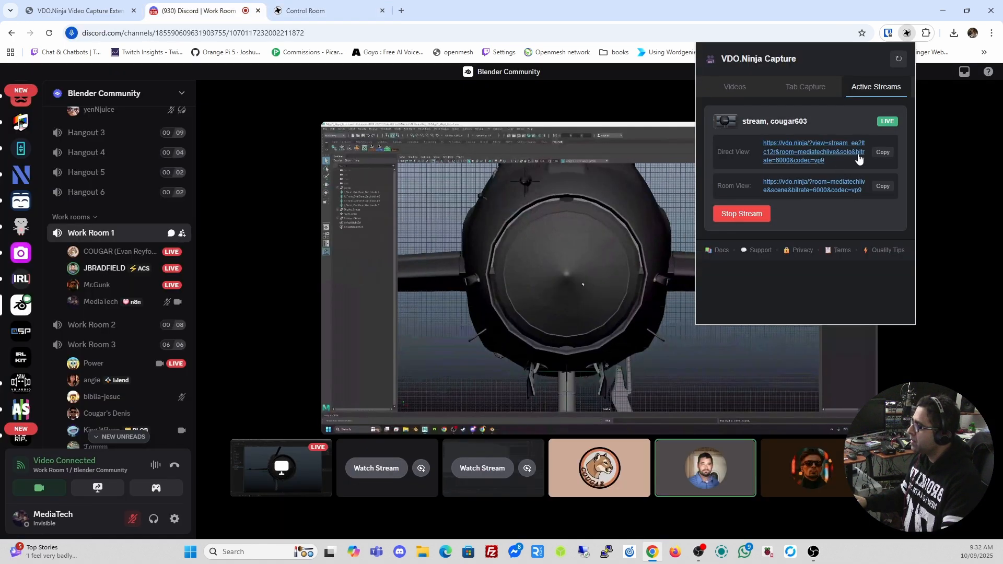
{"action": "left_click", "coordinate": [882, 153]}
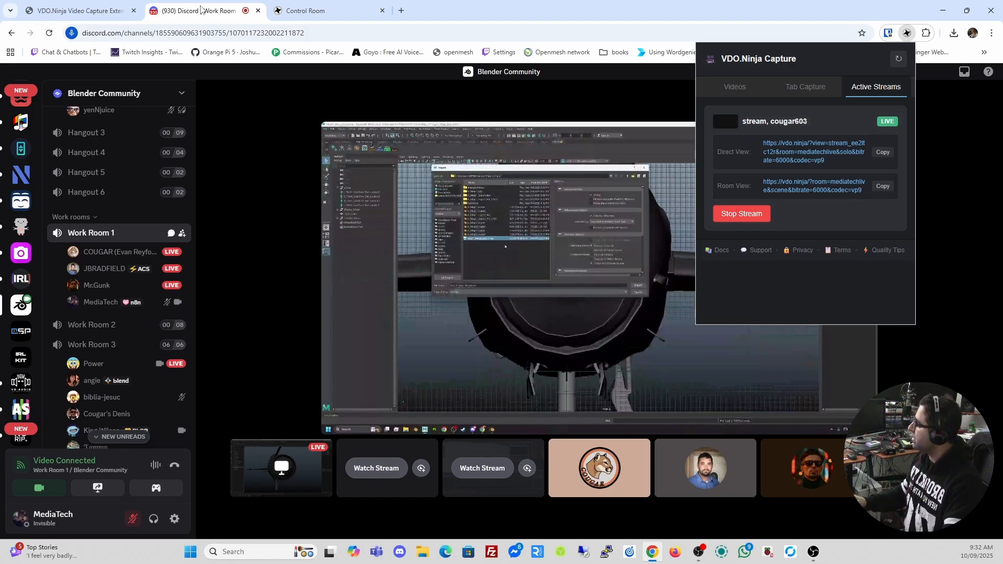
{"action": "left_click", "coordinate": [310, 10]}
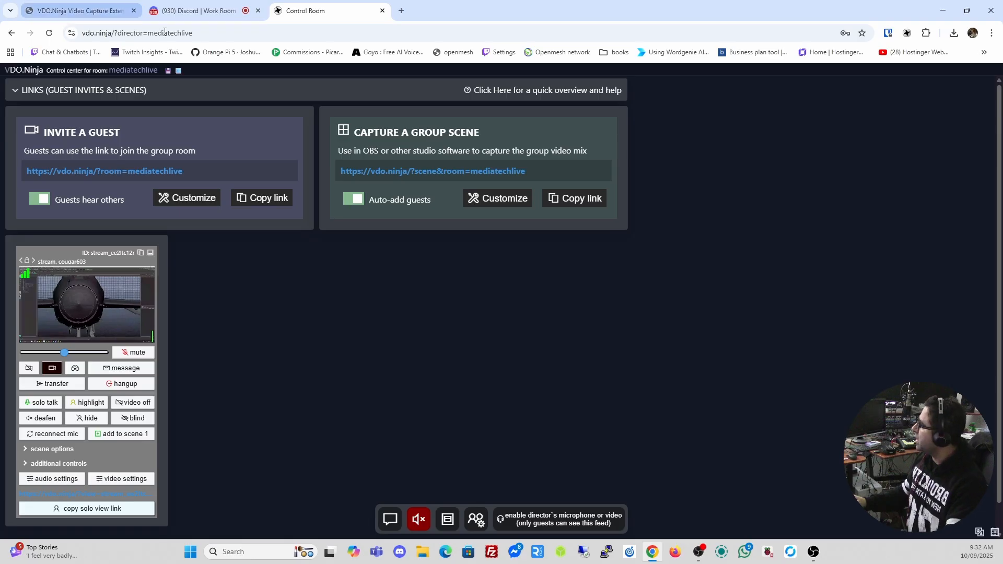
{"action": "left_click", "coordinate": [198, 11]}
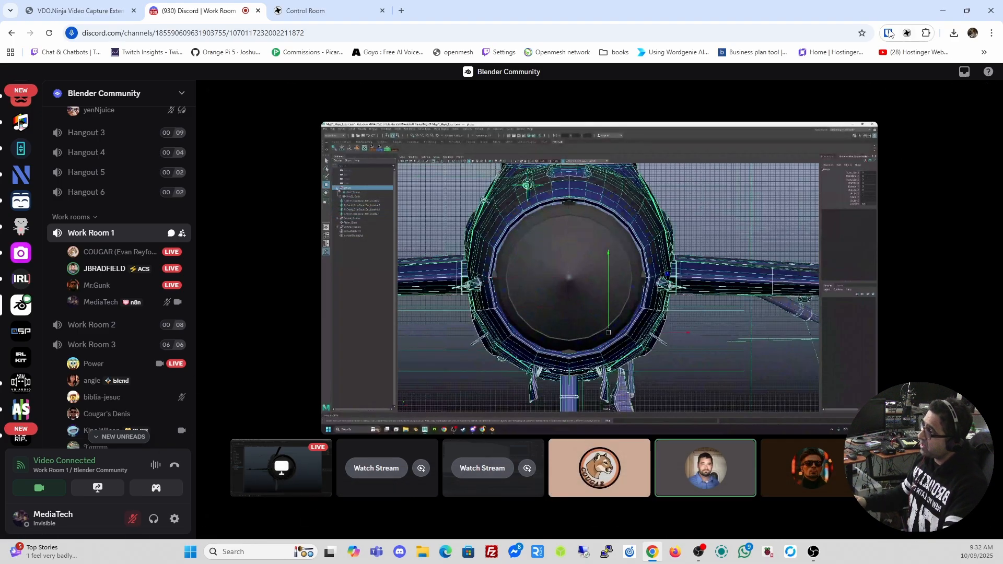
Stop publishing the shared-screen stream from the VDO.Ninja Capture extension
{"action": "left_click", "coordinate": [907, 33]}
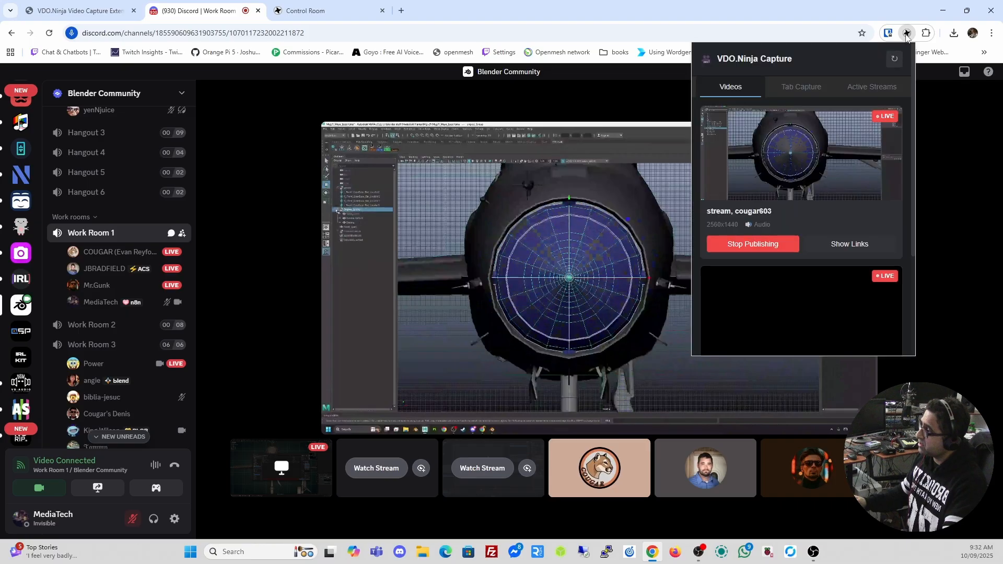
{"action": "left_click", "coordinate": [767, 243]}
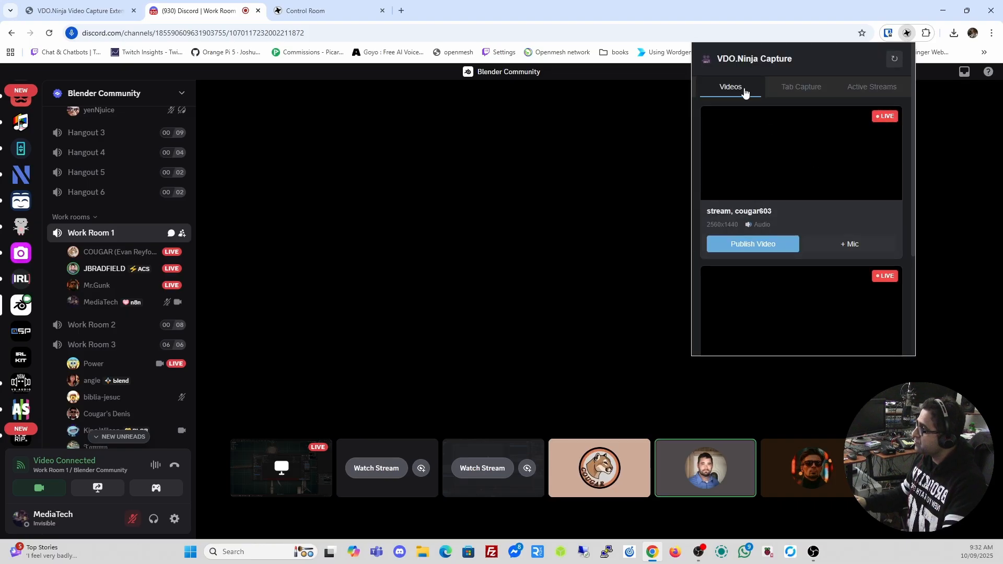
{"action": "scroll", "coordinate": [827, 268], "scroll_direction": "down", "scroll_amount": 5}
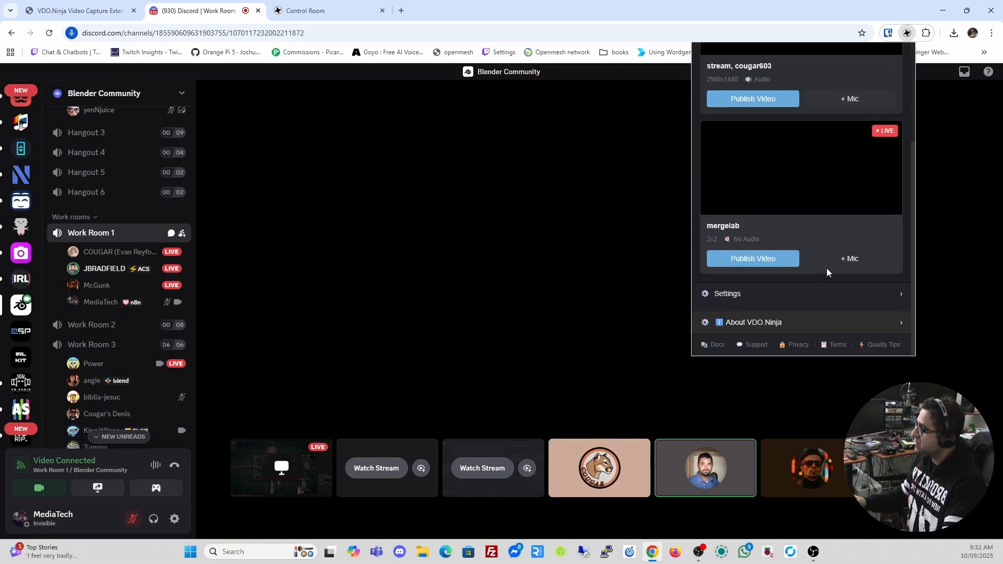
{"action": "scroll", "coordinate": [827, 267], "scroll_direction": "up", "scroll_amount": 6}
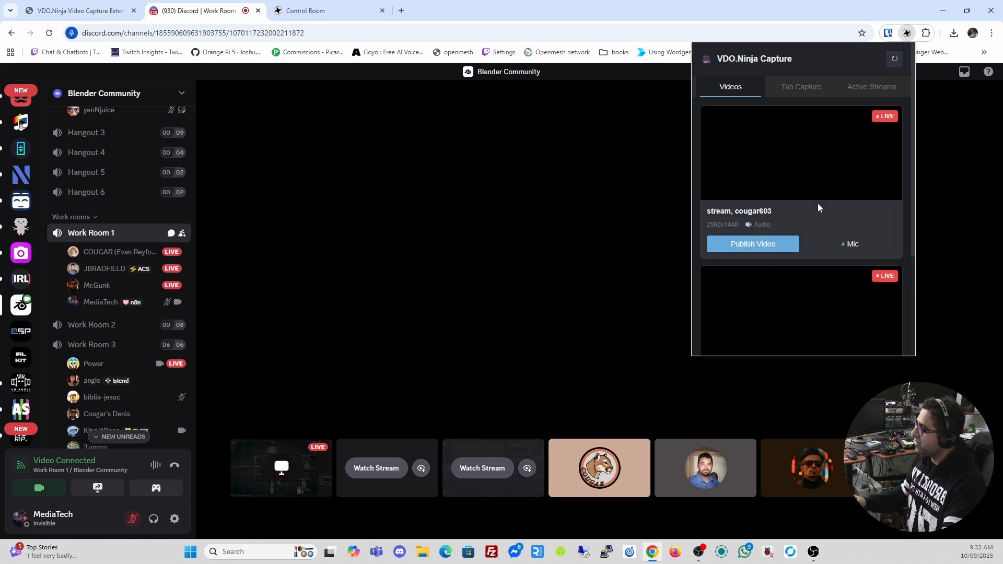
{"action": "scroll", "coordinate": [818, 203], "scroll_direction": "down", "scroll_amount": 3}
Turn the Discord camera off and back on using OBS Virtual Camera
{"action": "left_click", "coordinate": [37, 488]}
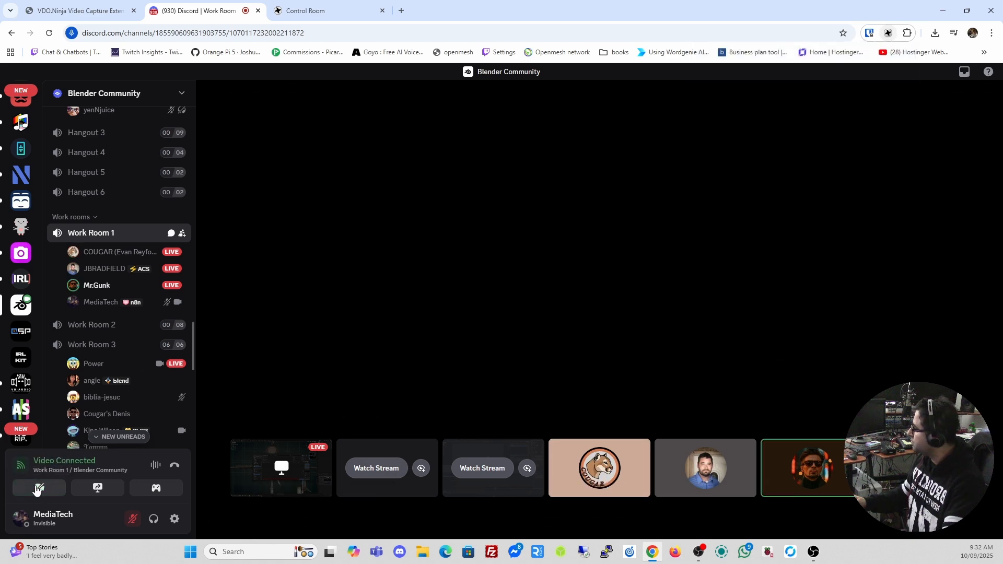
{"action": "left_click", "coordinate": [37, 488]}
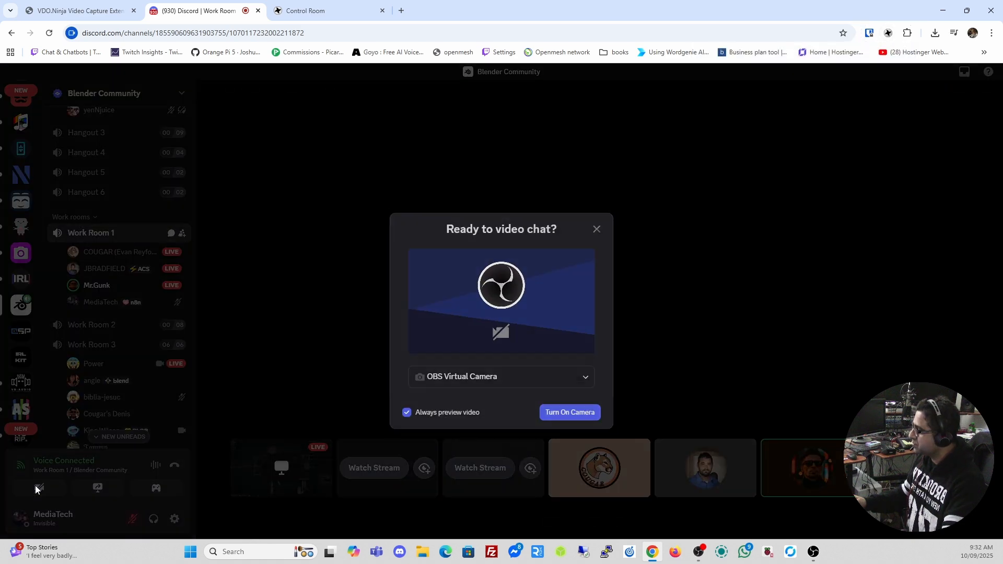
{"action": "left_click", "coordinate": [566, 417]}
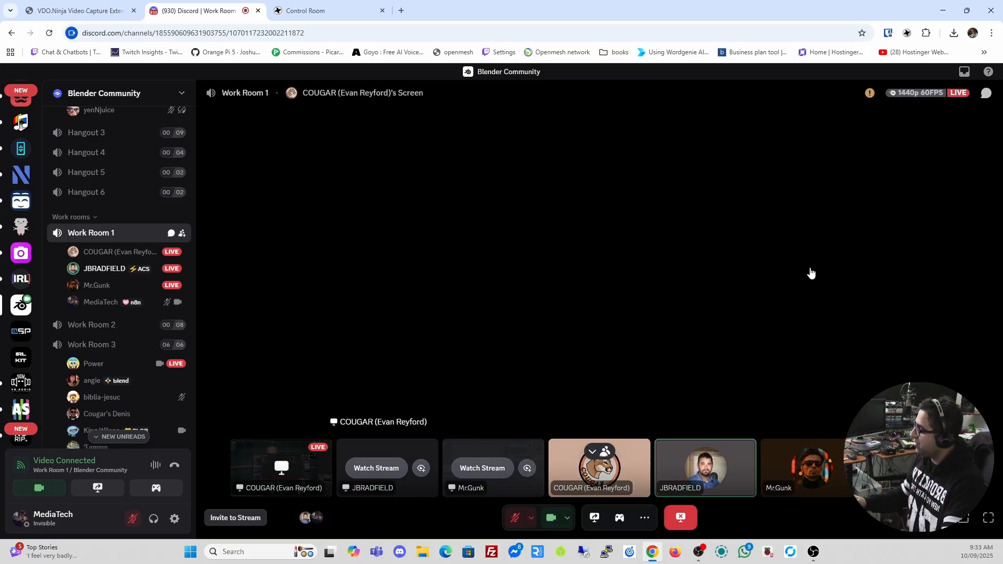
Stop watching the current share, dismiss feedback, and watch the other participant's Blender stream
{"action": "left_click", "coordinate": [680, 517]}
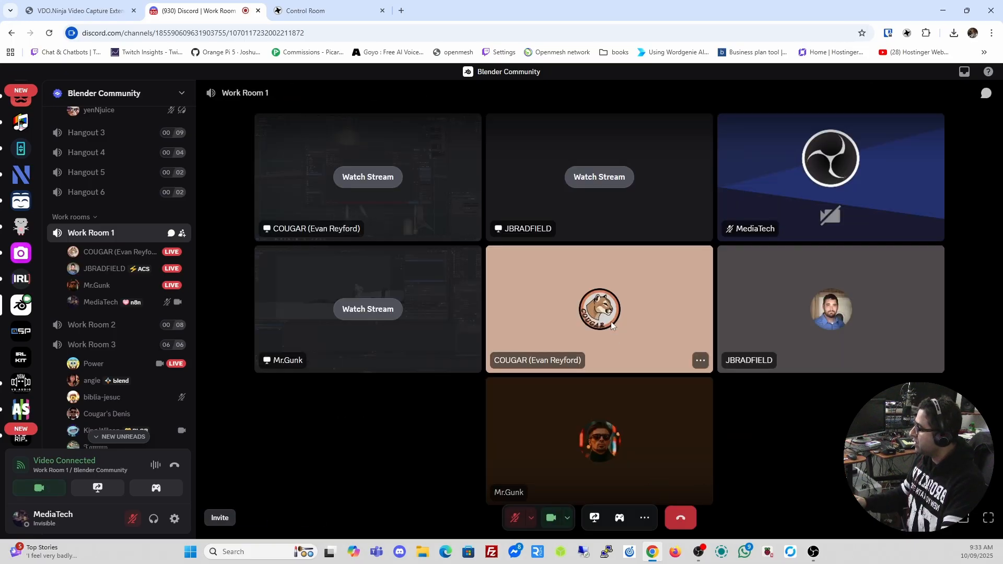
{"action": "left_click", "coordinate": [440, 396]}
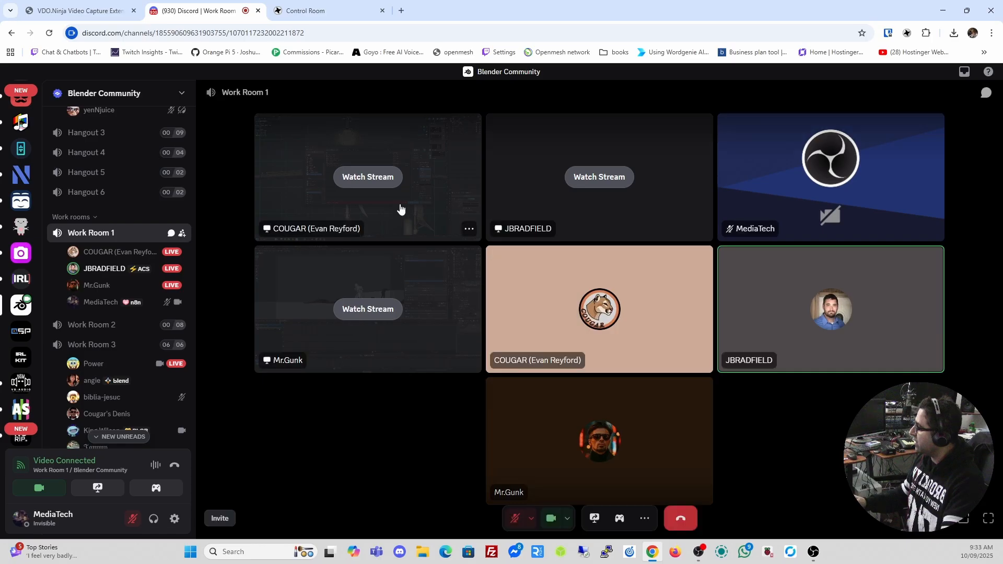
{"action": "left_click", "coordinate": [358, 311]}
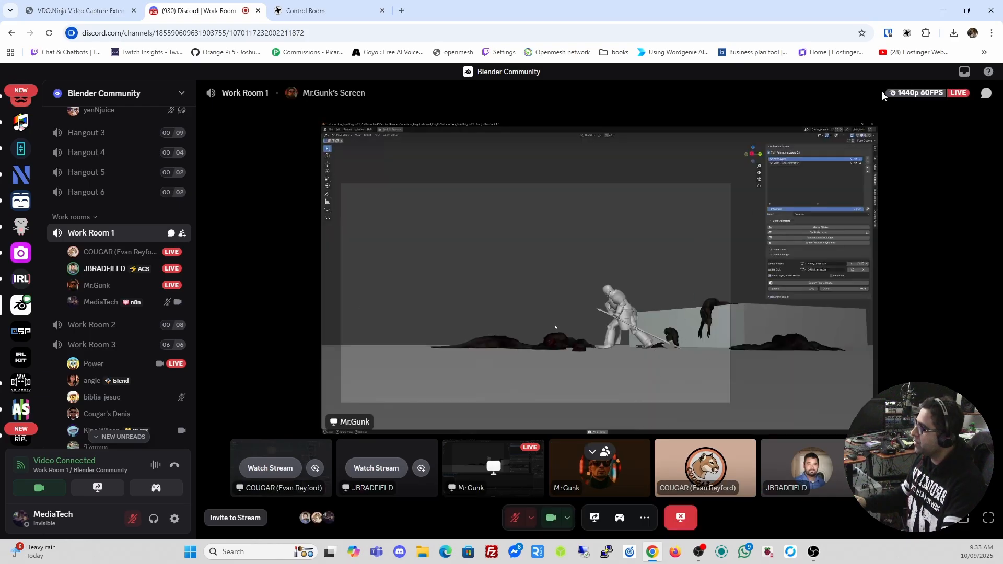
Open the VDO.Ninja Capture extension and check the room ID in its Settings
{"action": "left_click", "coordinate": [907, 33]}
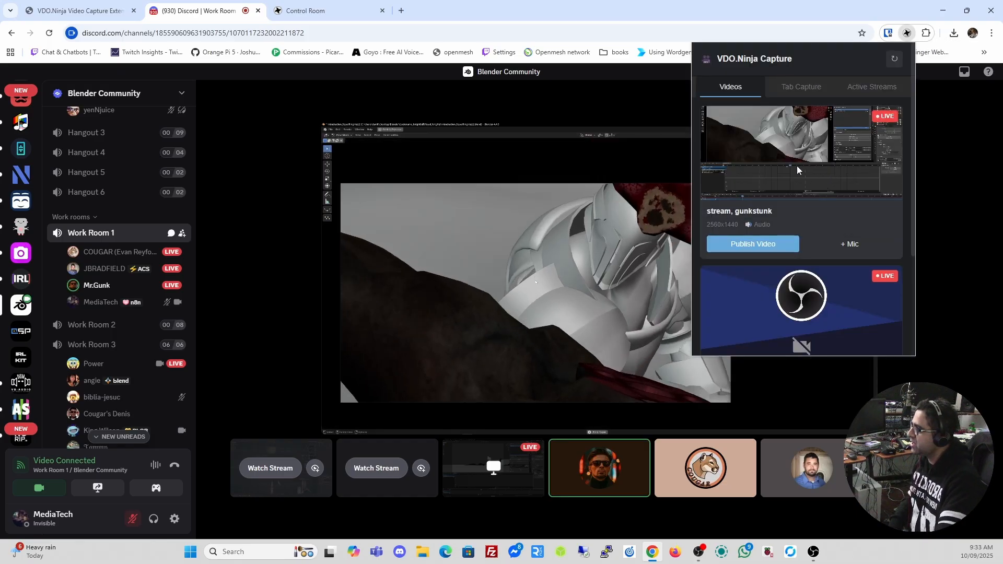
{"action": "scroll", "coordinate": [793, 183], "scroll_direction": "down", "scroll_amount": 4}
{"action": "scroll", "coordinate": [747, 132], "scroll_direction": "up", "scroll_amount": 3}
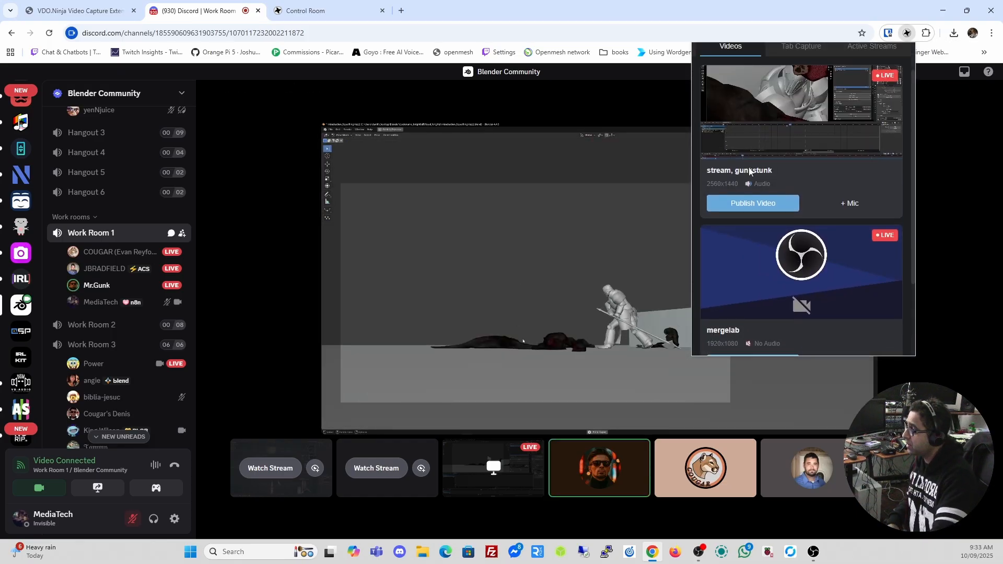
{"action": "scroll", "coordinate": [798, 138], "scroll_direction": "up", "scroll_amount": 1}
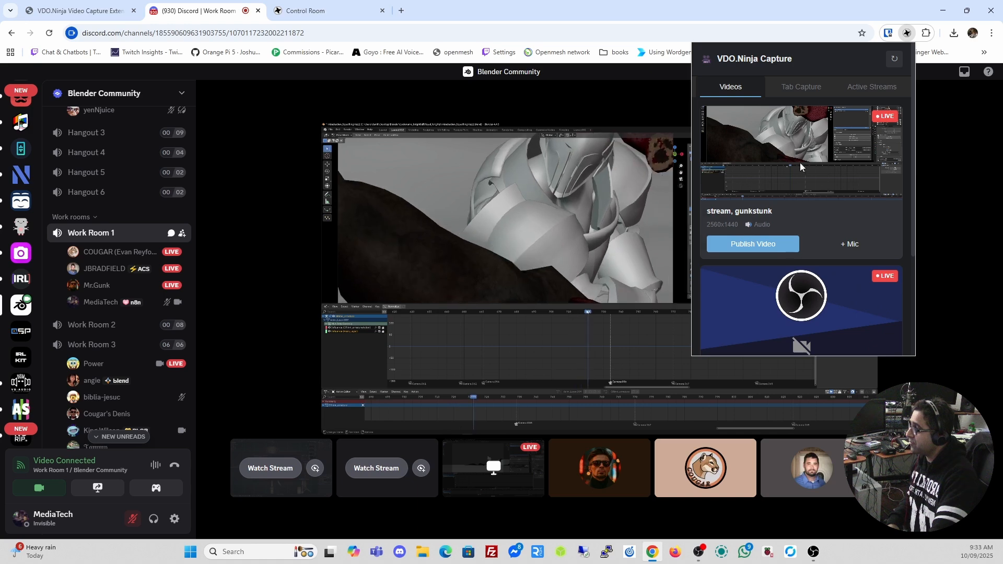
{"action": "scroll", "coordinate": [784, 227], "scroll_direction": "down", "scroll_amount": 2}
{"action": "scroll", "coordinate": [782, 226], "scroll_direction": "down", "scroll_amount": 1}
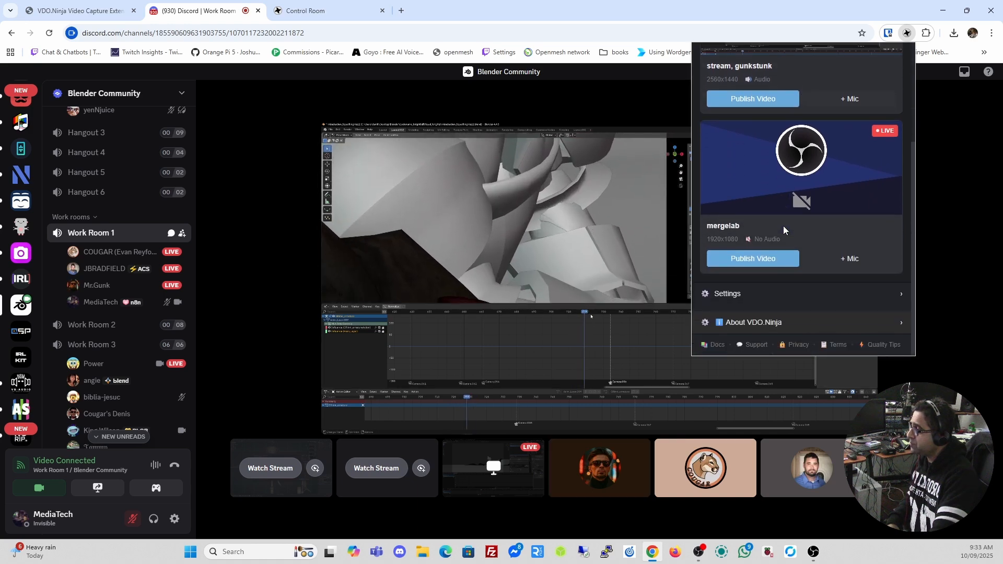
{"action": "scroll", "coordinate": [782, 225], "scroll_direction": "up", "scroll_amount": 3}
{"action": "scroll", "coordinate": [782, 226], "scroll_direction": "down", "scroll_amount": 3}
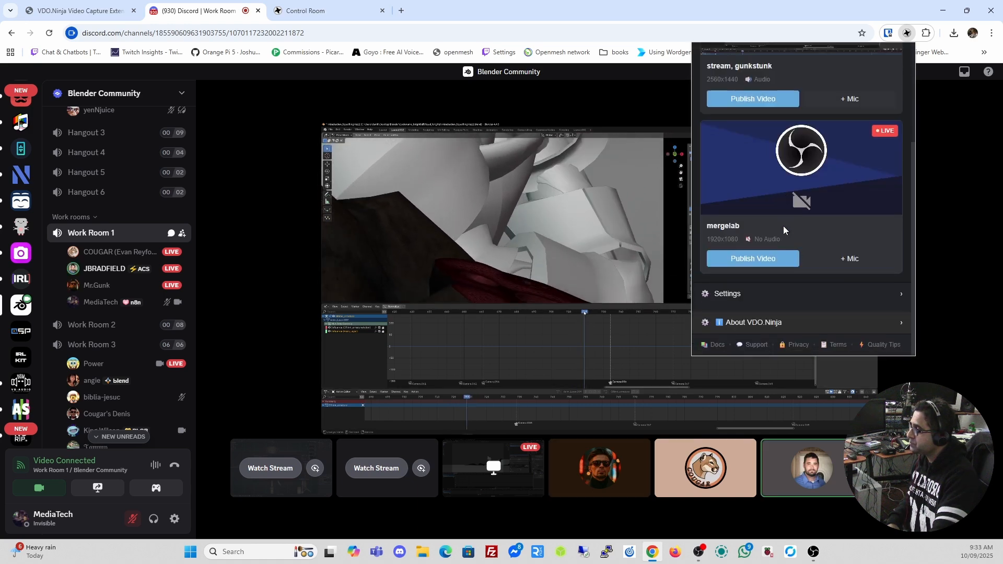
{"action": "left_click", "coordinate": [707, 292]}
{"action": "scroll", "coordinate": [783, 261], "scroll_direction": "down", "scroll_amount": 3}
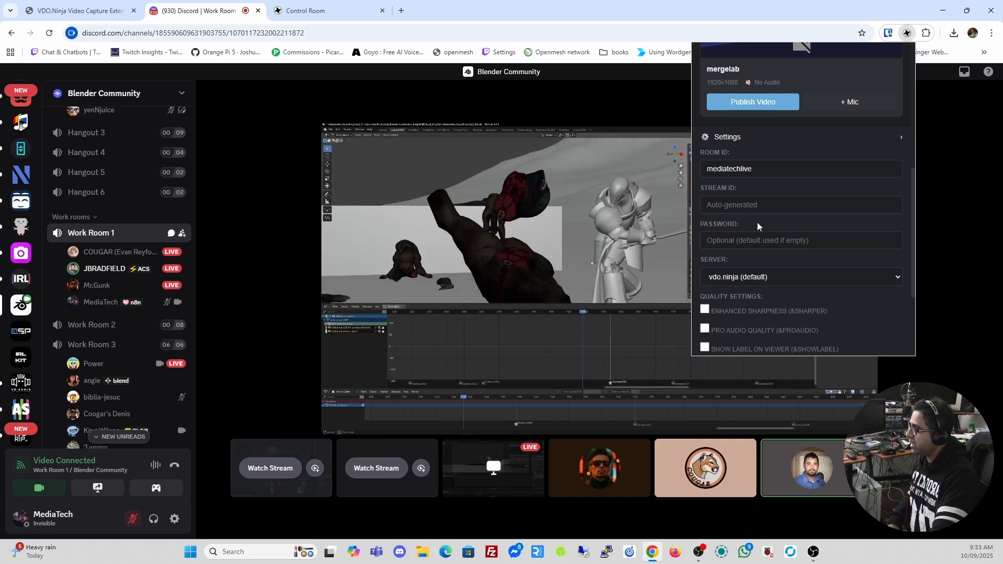
{"action": "scroll", "coordinate": [799, 209], "scroll_direction": "down", "scroll_amount": 3}
{"action": "scroll", "coordinate": [799, 213], "scroll_direction": "up", "scroll_amount": 2}
{"action": "scroll", "coordinate": [798, 213], "scroll_direction": "up", "scroll_amount": 4}
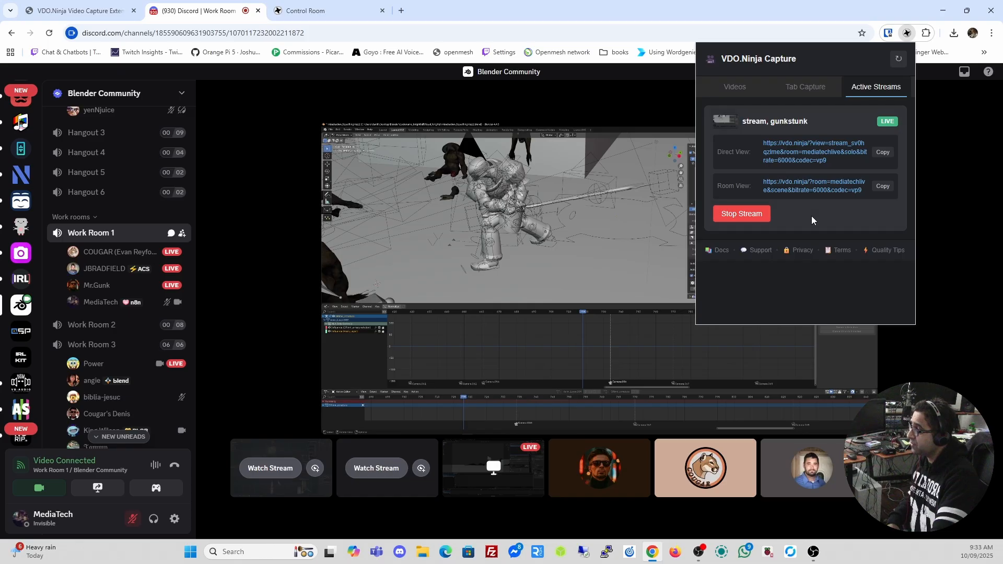
Publish the mergelab camera feed to mediatechlive and copy the Control Room's group scene link
{"action": "left_click", "coordinate": [313, 10]}
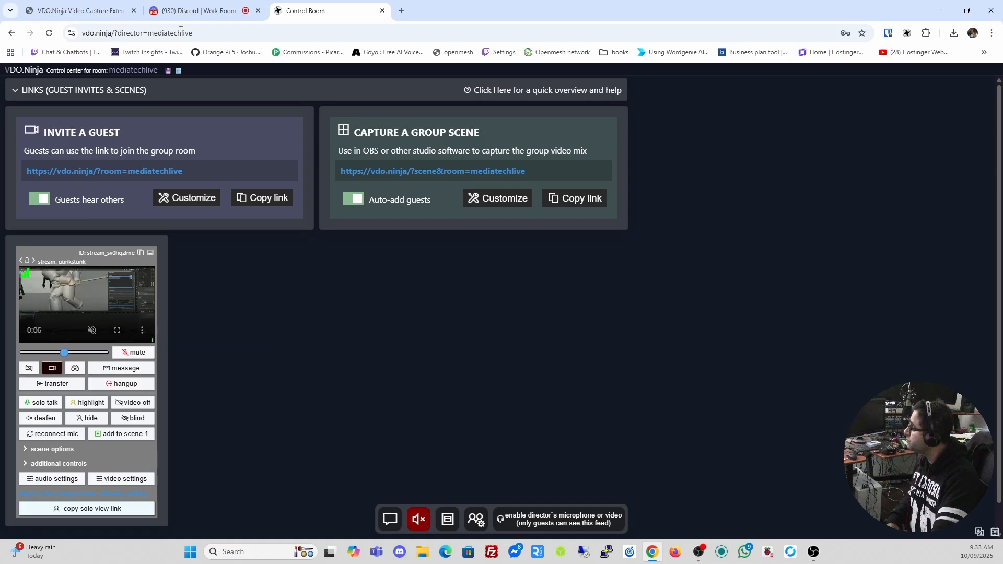
{"action": "left_click", "coordinate": [193, 10]}
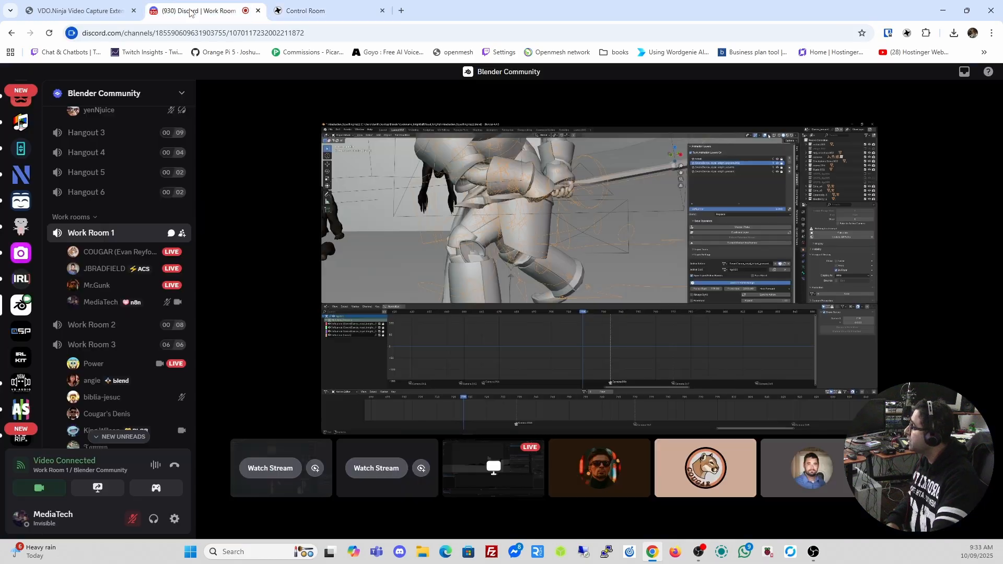
{"action": "left_click", "coordinate": [906, 33]}
{"action": "scroll", "coordinate": [760, 267], "scroll_direction": "down", "scroll_amount": 5}
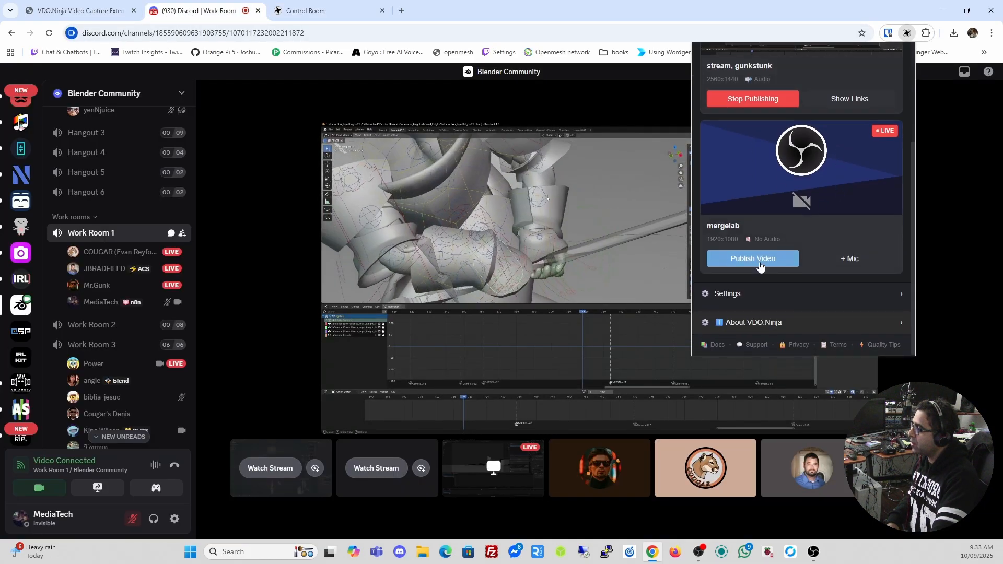
{"action": "left_click", "coordinate": [811, 257]}
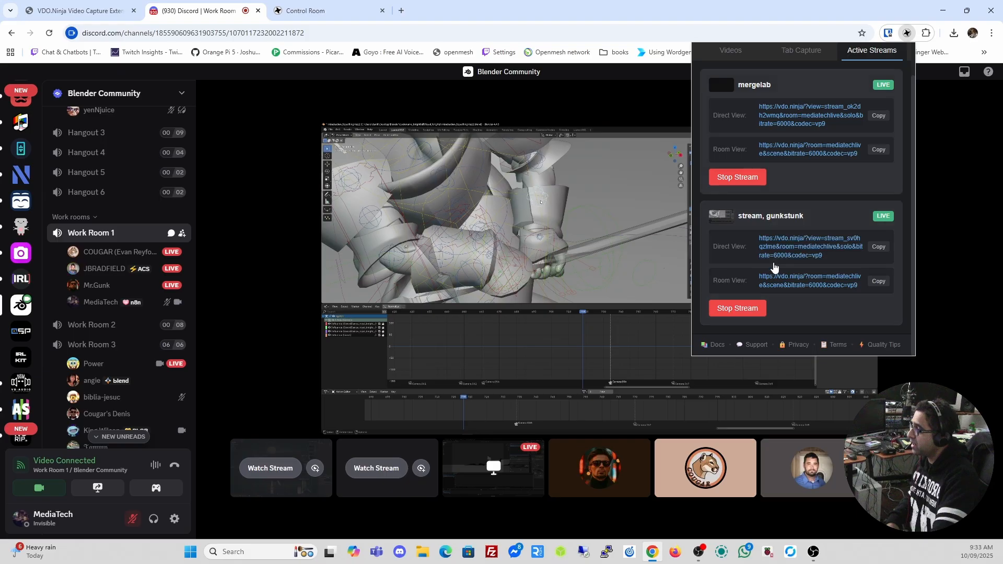
{"action": "left_click", "coordinate": [308, 11]}
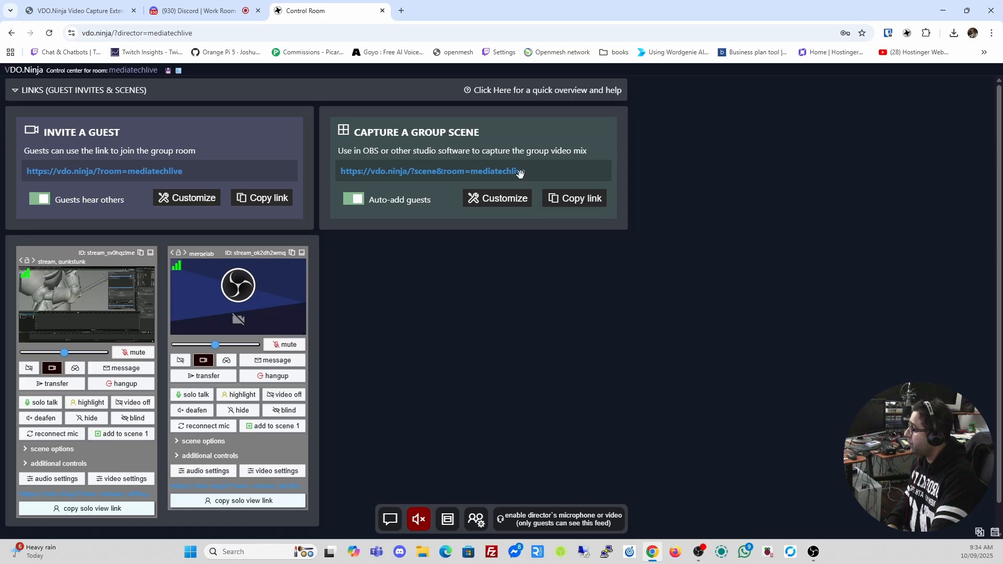
{"action": "left_click", "coordinate": [575, 199]}
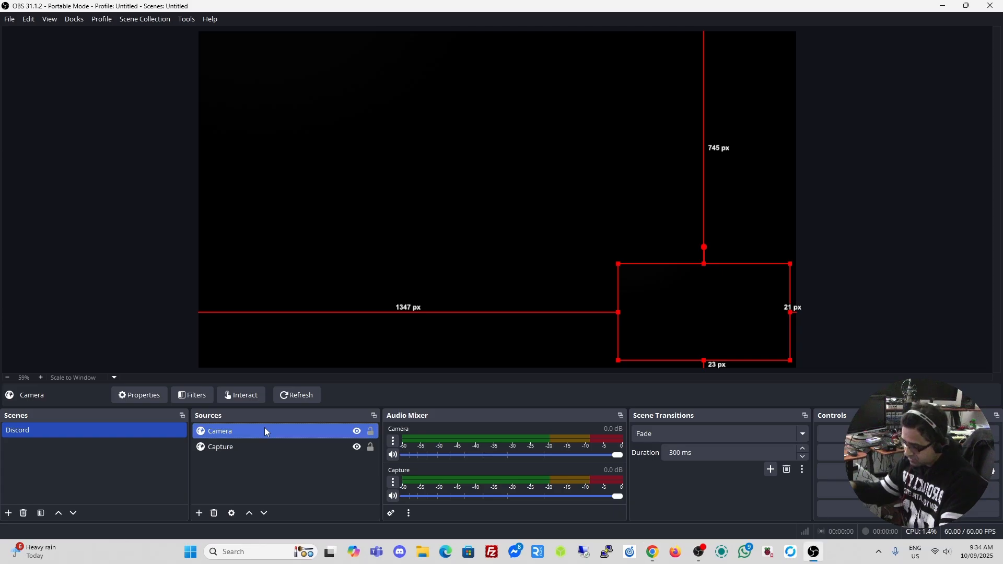
Delete the Capture and Camera sources from the OBS scene
{"action": "left_click", "coordinate": [258, 446]}
{"action": "key", "text": "Delete"}
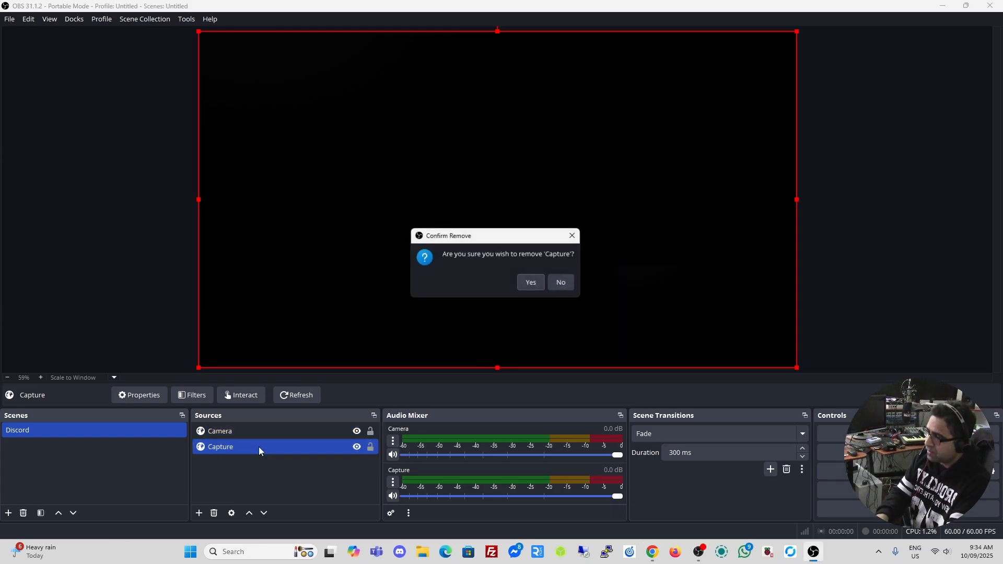
{"action": "left_click", "coordinate": [530, 283]}
{"action": "left_click", "coordinate": [302, 429]}
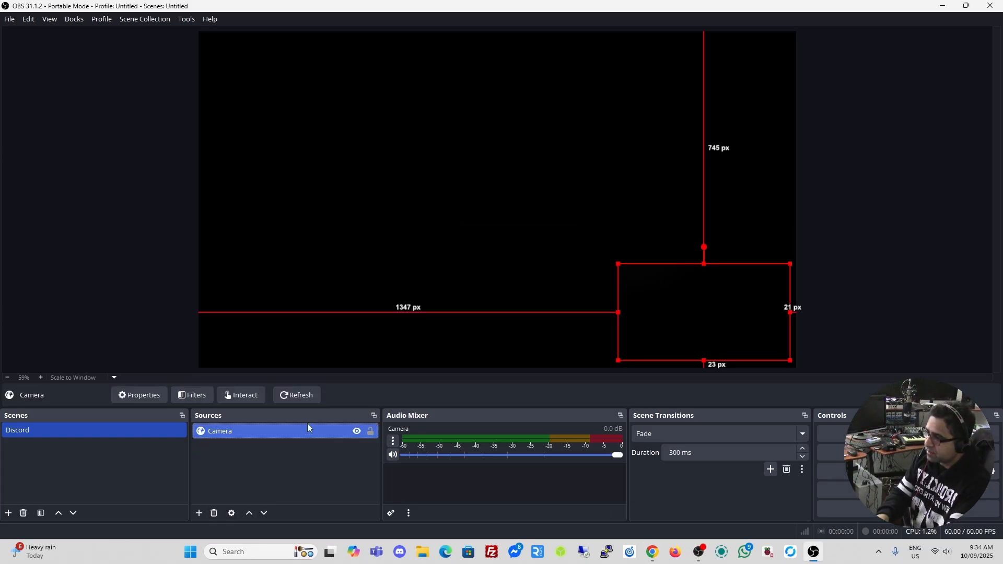
{"action": "key", "text": "Delete"}
{"action": "left_click", "coordinate": [529, 285]}
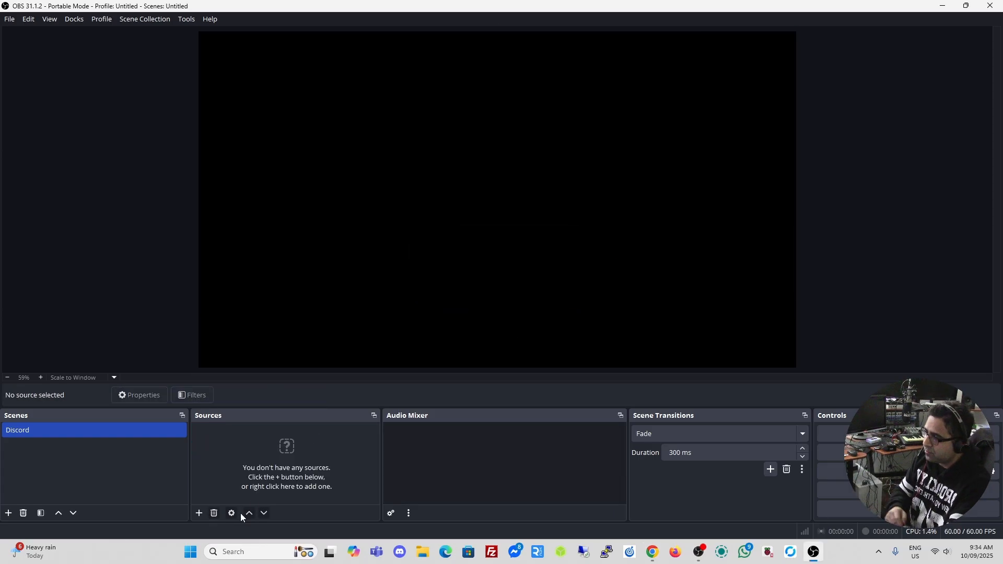
Add a new browser source named 'vdo.ninja capture'
{"action": "left_click", "coordinate": [200, 513]}
{"action": "left_click", "coordinate": [244, 308]}
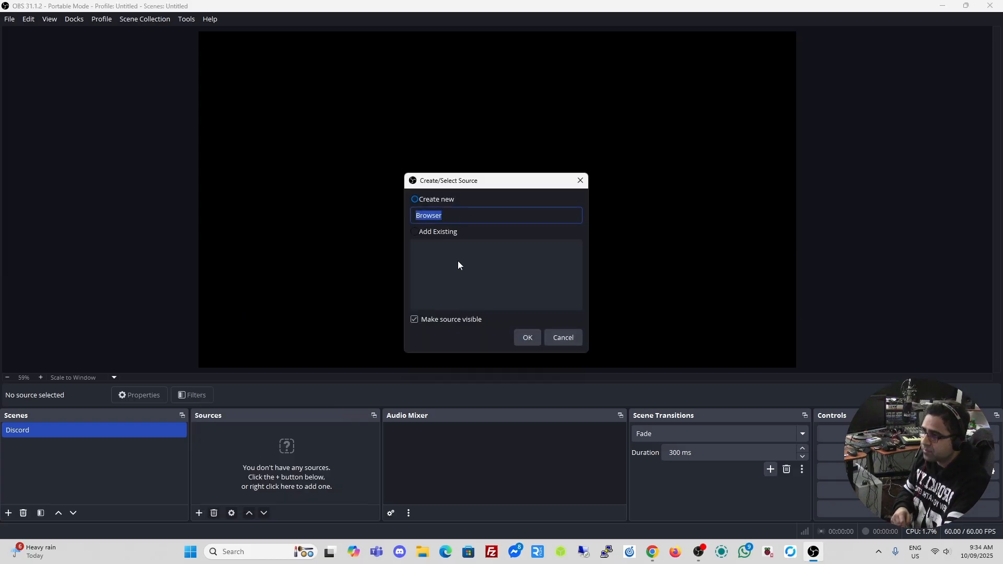
{"action": "type", "text": "vdo."}
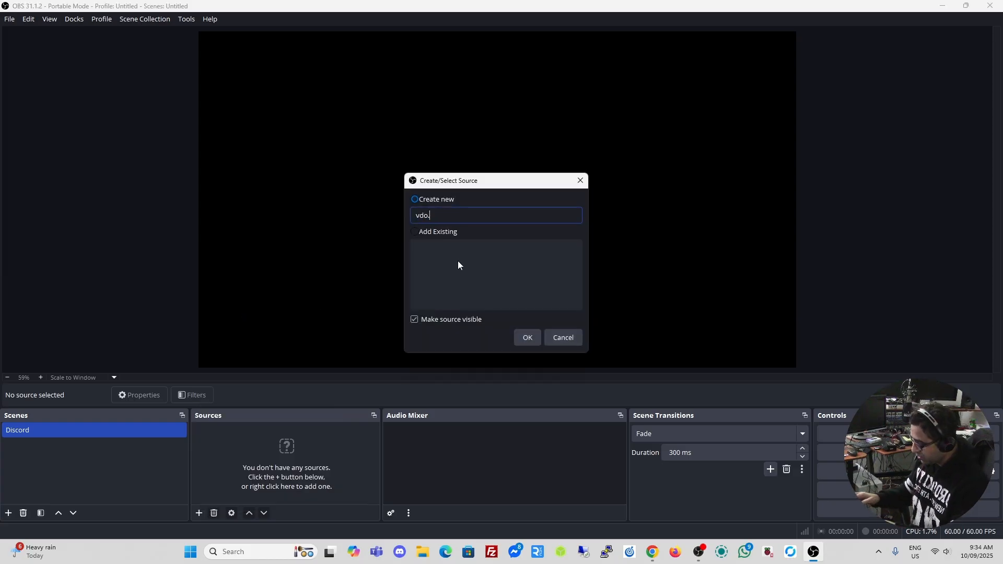
{"action": "type", "text": "ninja capture"}
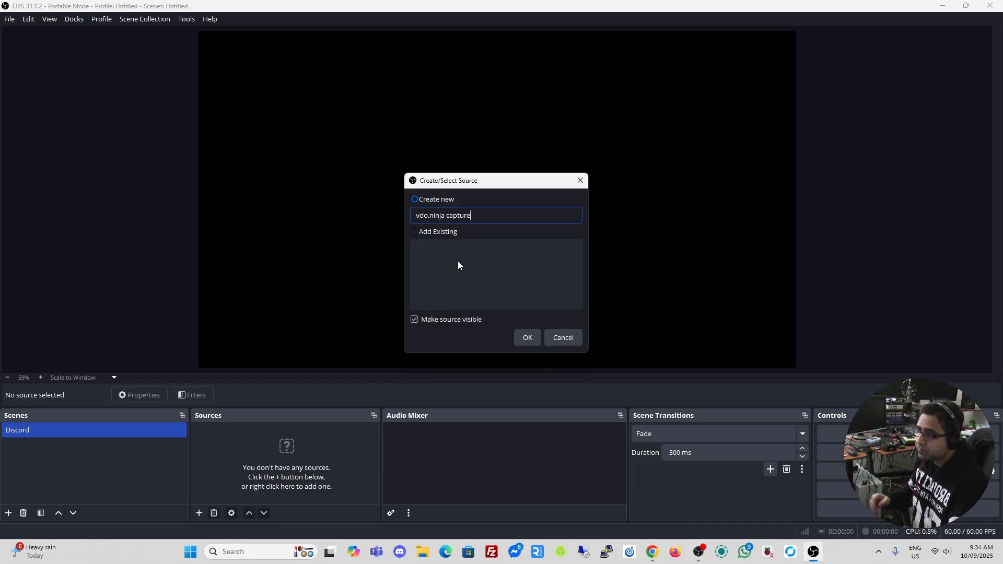
{"action": "left_click", "coordinate": [527, 338]}
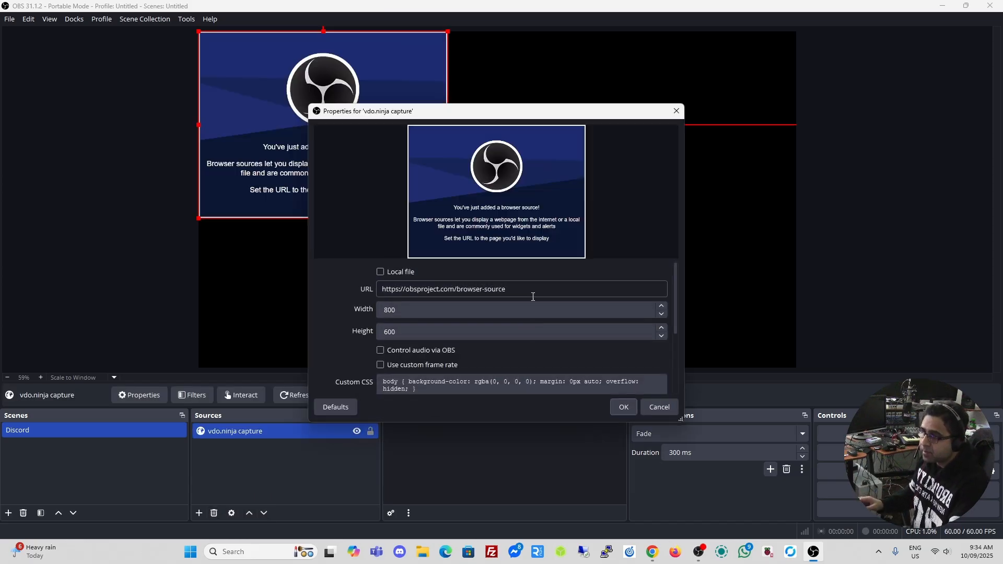
Point it at the pasted group scene URL, sized 1920×1080 with audio controlled via OBS
{"action": "key", "text": "ctrl+a"}
{"action": "key", "text": "ctrl+v"}
{"action": "key", "text": "Tab"}
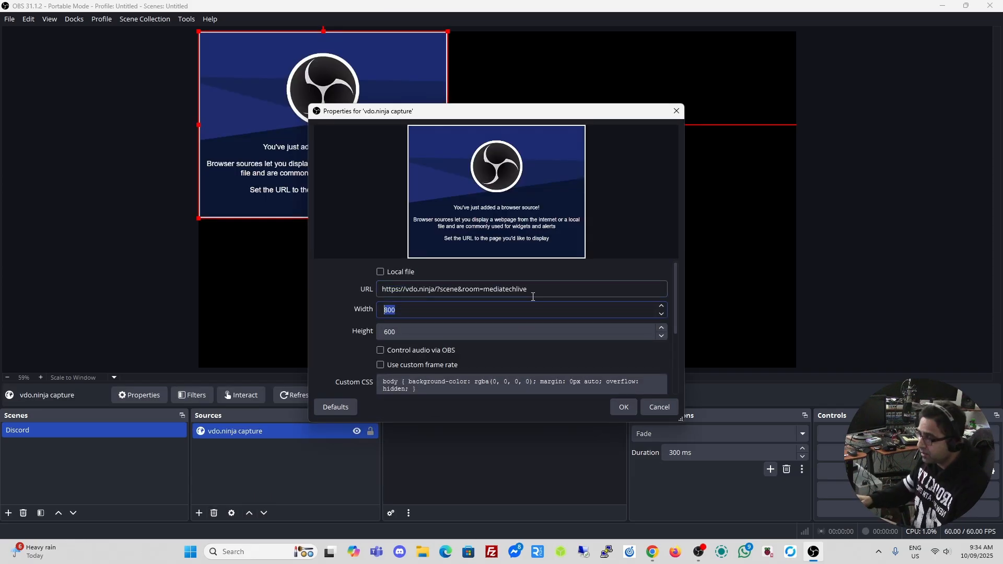
{"action": "key", "text": "Tab"}
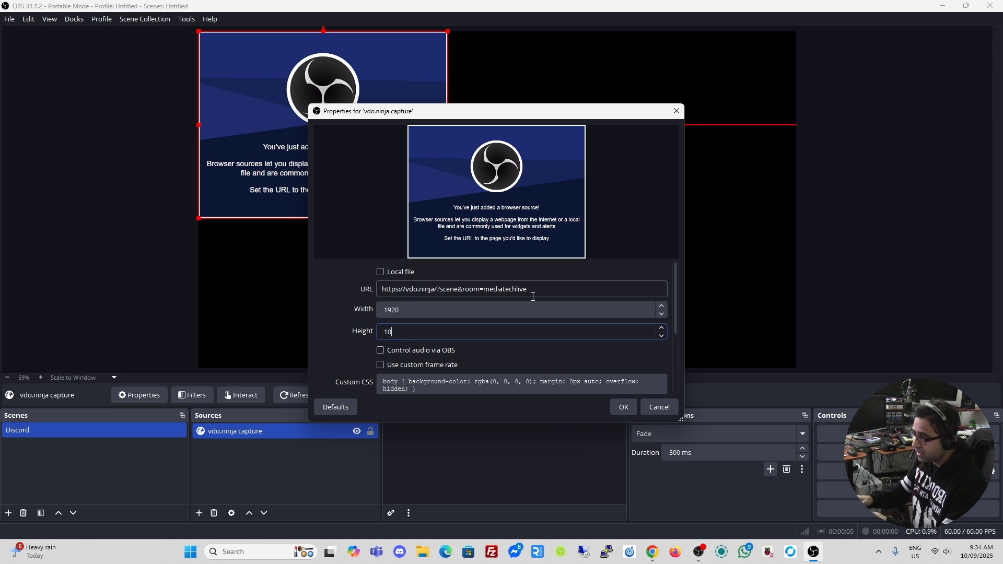
{"action": "type", "text": "1080"}
{"action": "left_click", "coordinate": [380, 349]}
{"action": "left_click", "coordinate": [623, 408]}
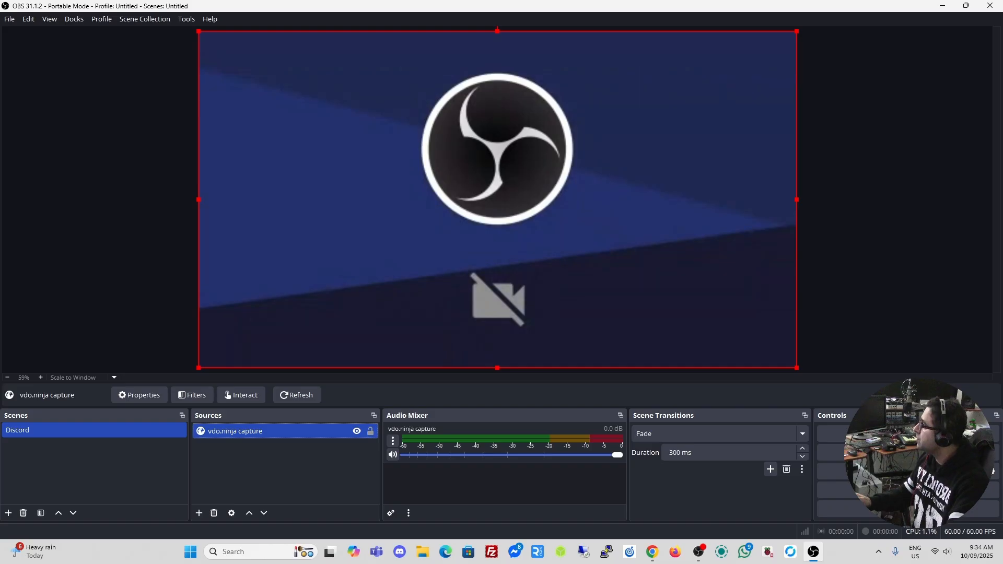
{"action": "key", "text": "alt+Tab"}
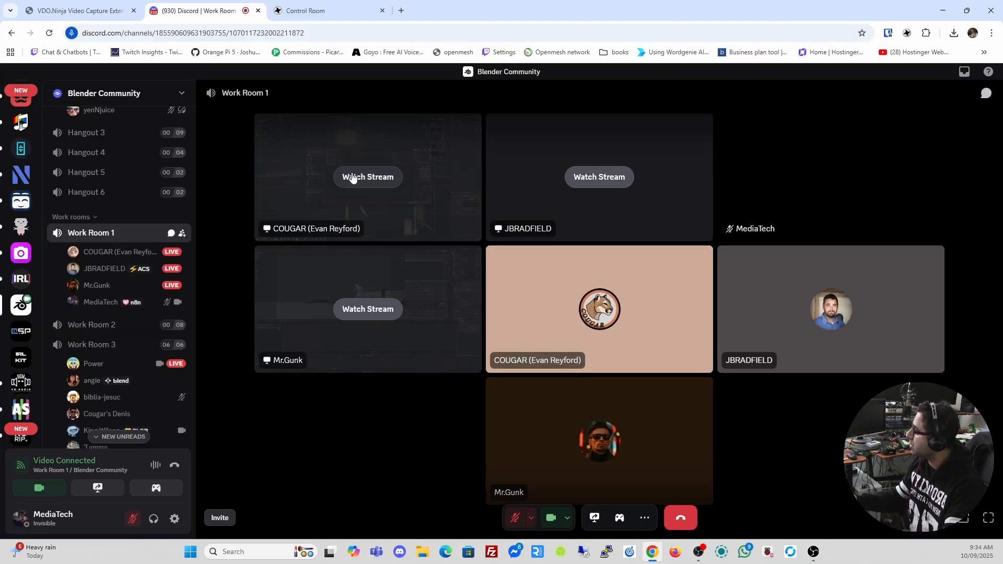
Watch the participant's screen stream in Discord and switch the camera to OBS Virtual Camera
{"action": "left_click", "coordinate": [353, 177]}
{"action": "left_click", "coordinate": [31, 487]}
{"action": "left_click", "coordinate": [28, 488]}
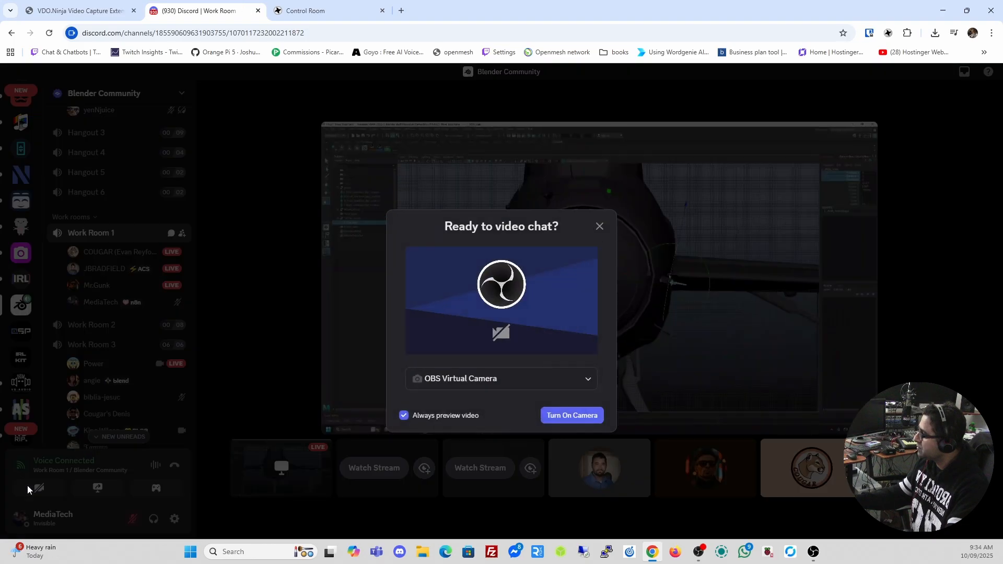
{"action": "left_click", "coordinate": [563, 417]}
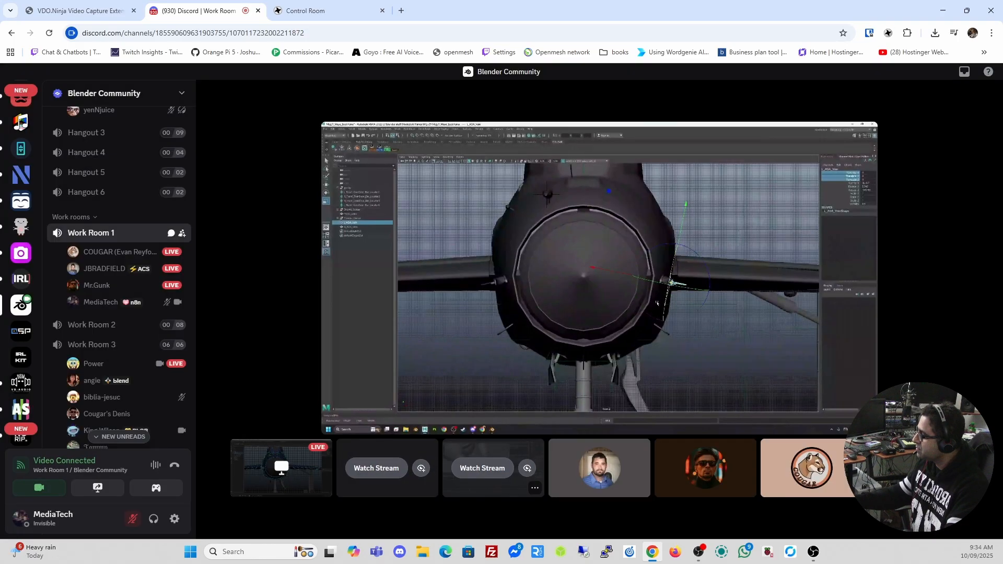
Detach the Control Room tab into its own window and list the extension's page videos
{"action": "left_click", "coordinate": [906, 32]}
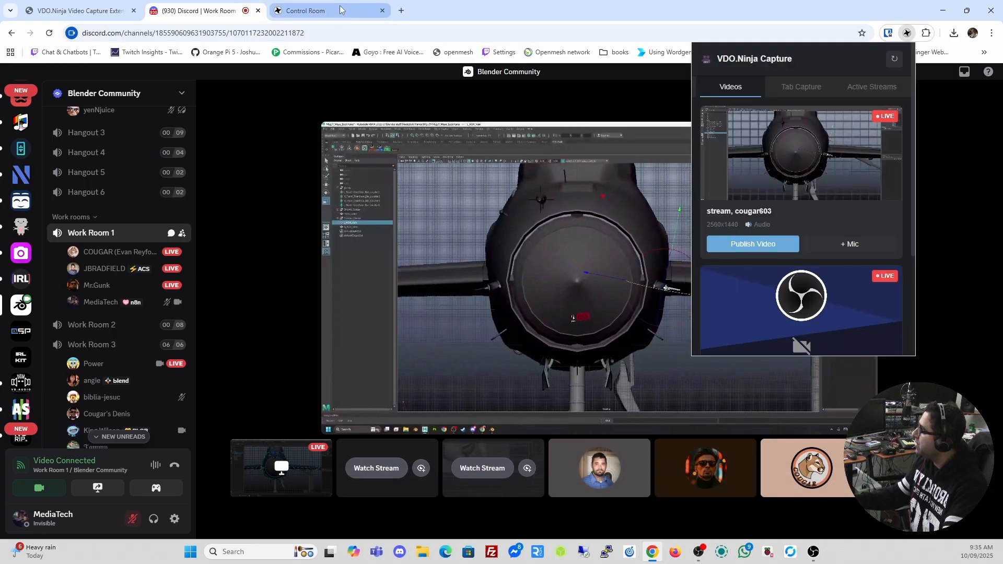
{"action": "left_click_drag", "start_coordinate": [338, 11], "coordinate": [1, 31]}
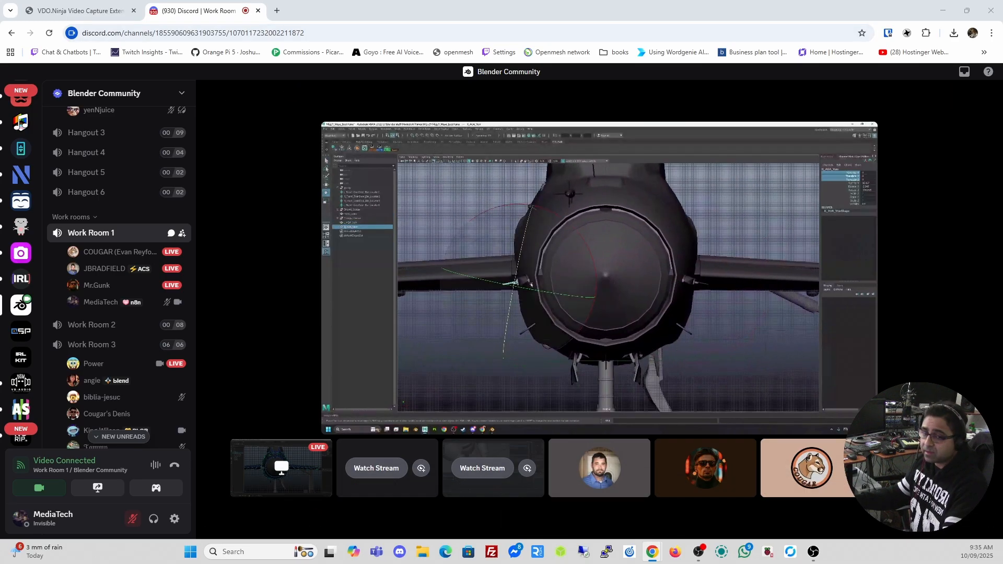
{"action": "left_click", "coordinate": [907, 33]}
{"action": "scroll", "coordinate": [832, 157], "scroll_direction": "down", "scroll_amount": 3}
{"action": "scroll", "coordinate": [832, 157], "scroll_direction": "up", "scroll_amount": 3}
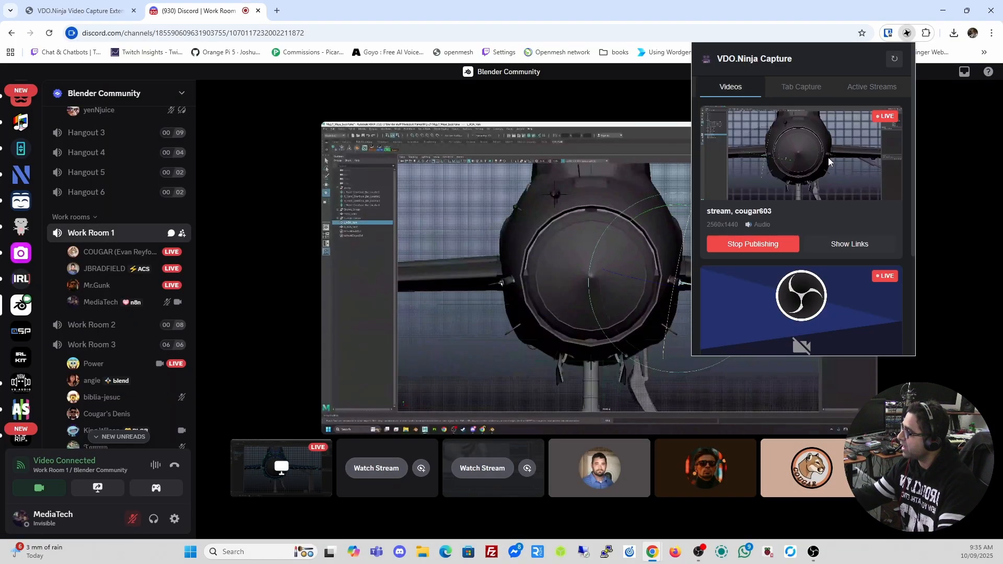
Publish the mergelab video into the room and copy the group scene link for OBS
{"action": "scroll", "coordinate": [832, 198], "scroll_direction": "down", "scroll_amount": 3}
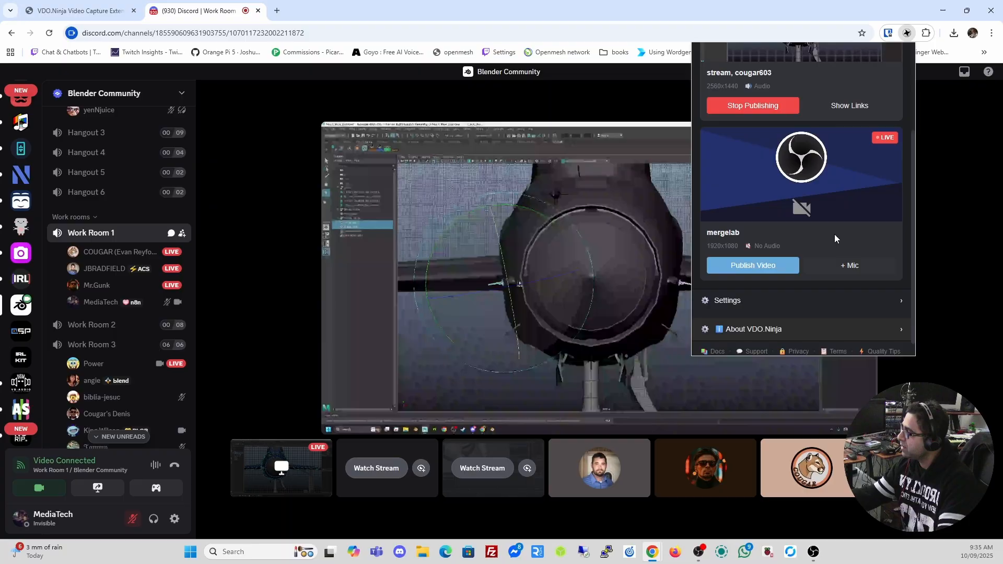
{"action": "left_click", "coordinate": [764, 257]}
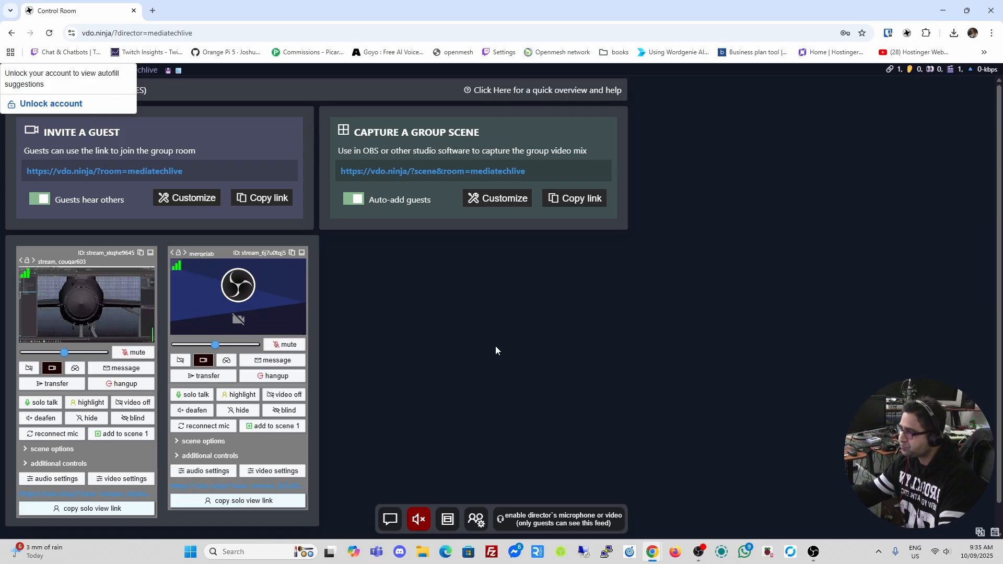
{"action": "left_click", "coordinate": [579, 204]}
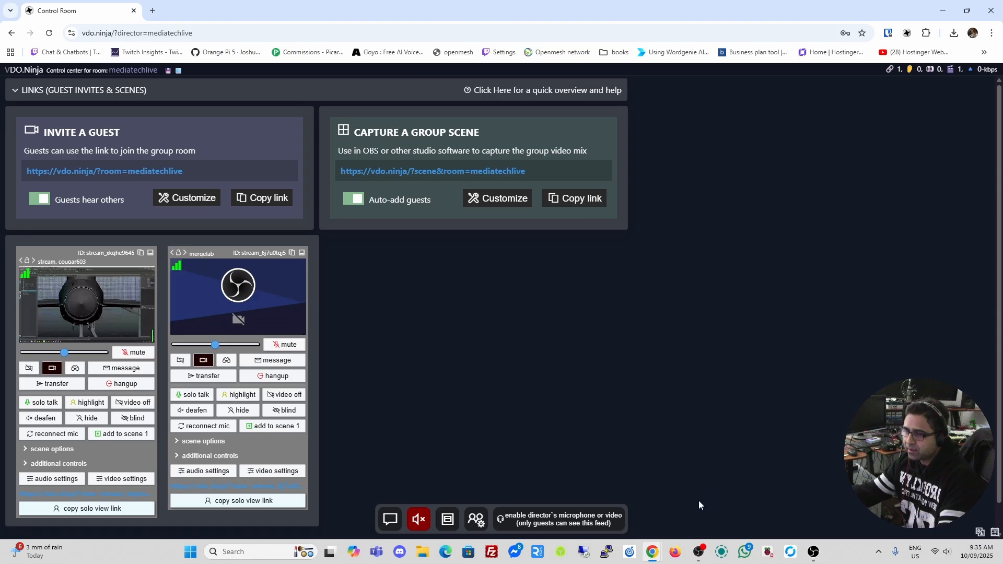
{"action": "left_click", "coordinate": [814, 552]}
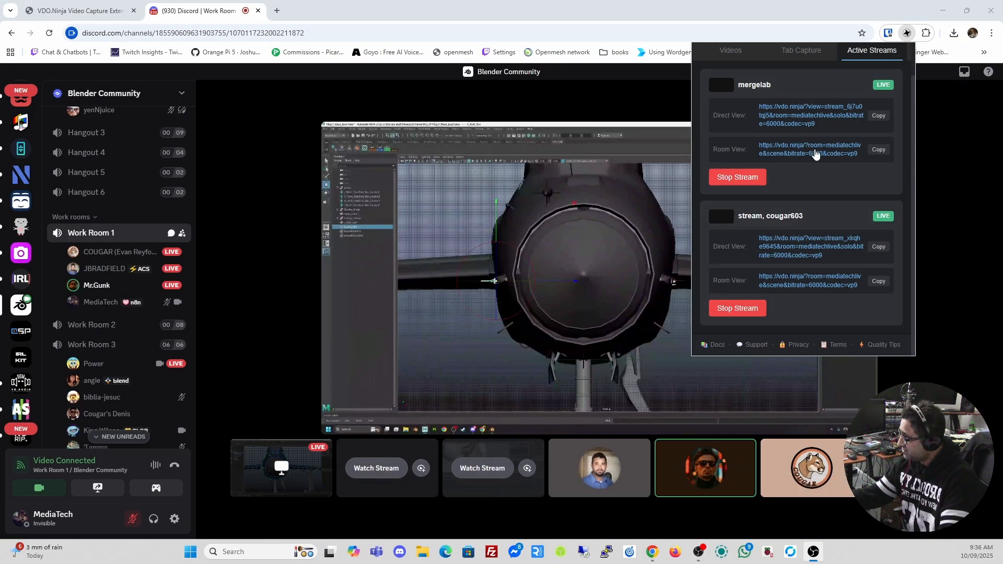
Check the extension's publishing settings show room mediatechlive, then close the extension panel
{"action": "left_click", "coordinate": [730, 50]}
{"action": "scroll", "coordinate": [799, 218], "scroll_direction": "down", "scroll_amount": 2}
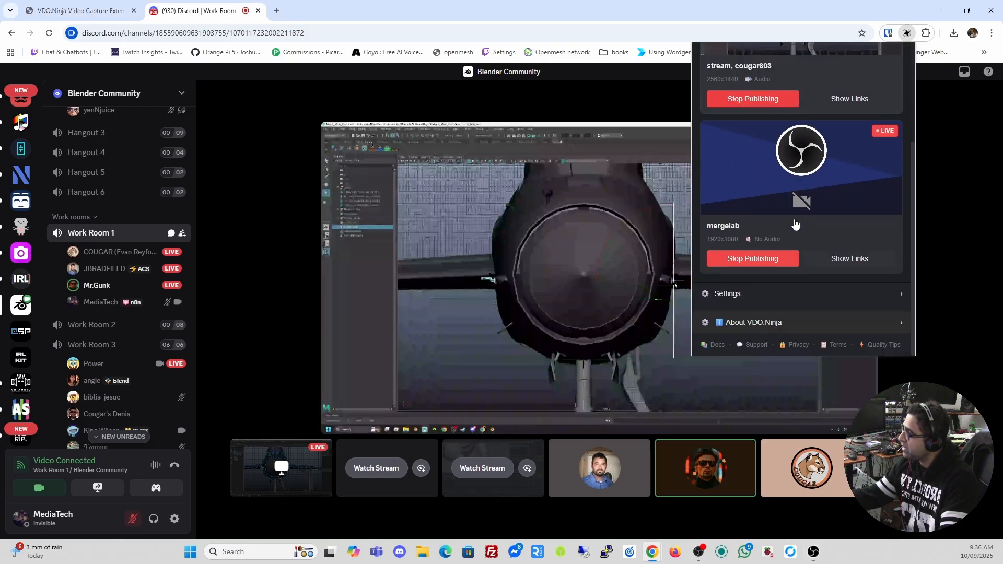
{"action": "left_click", "coordinate": [730, 293]}
{"action": "scroll", "coordinate": [801, 271], "scroll_direction": "down", "scroll_amount": 3}
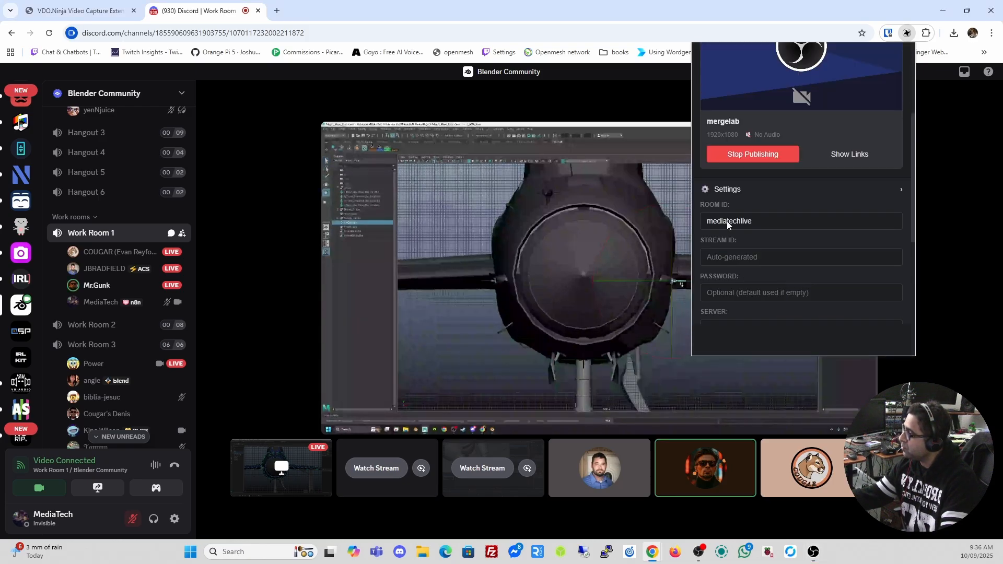
{"action": "scroll", "coordinate": [720, 254], "scroll_direction": "down", "scroll_amount": 2}
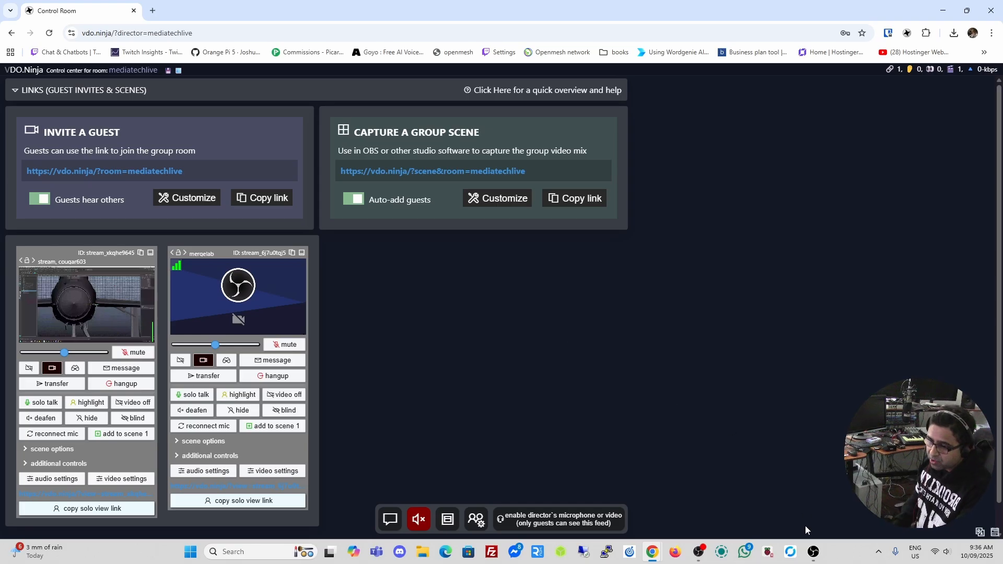
{"action": "left_click", "coordinate": [813, 551]}
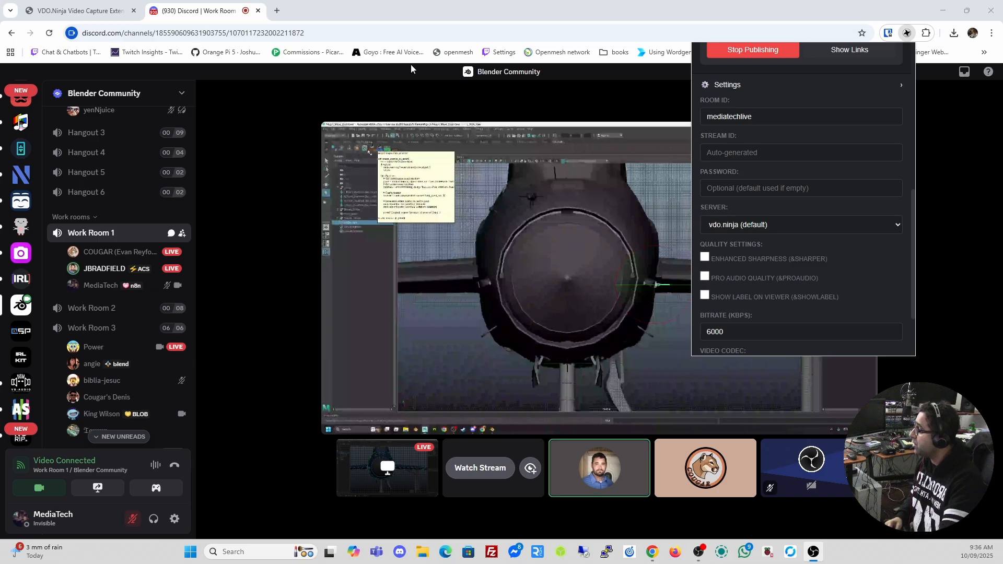
{"action": "left_click", "coordinate": [311, 81]}
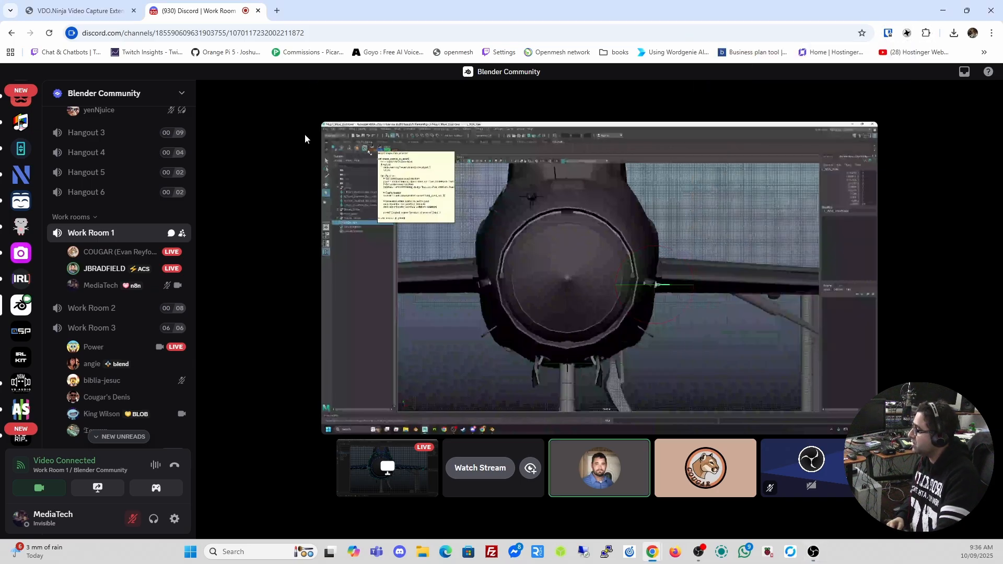
Disconnect from the Discord voice channel, close the Discord tab, and reopen the capture extension
{"action": "left_click", "coordinate": [174, 465]}
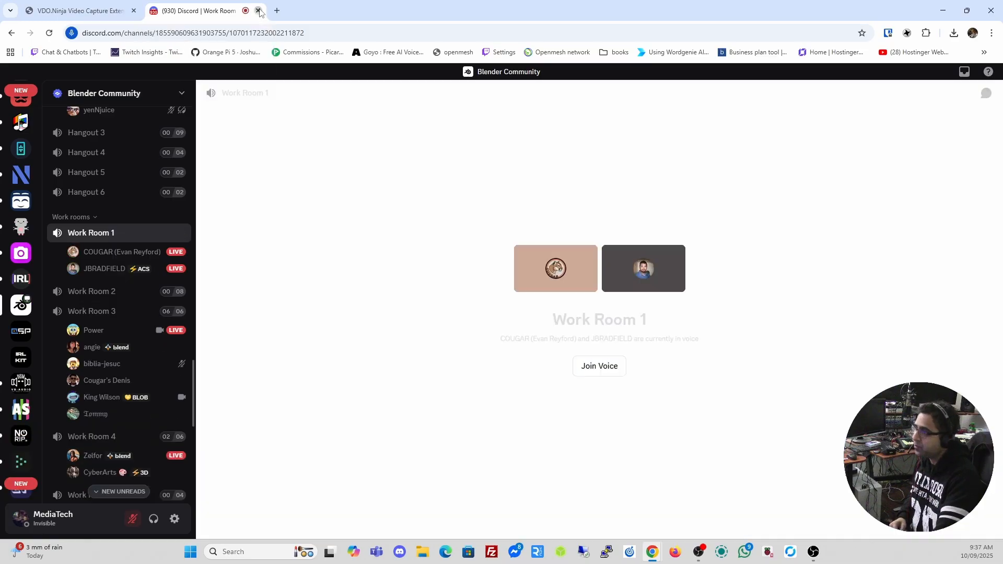
{"action": "left_click", "coordinate": [258, 11]}
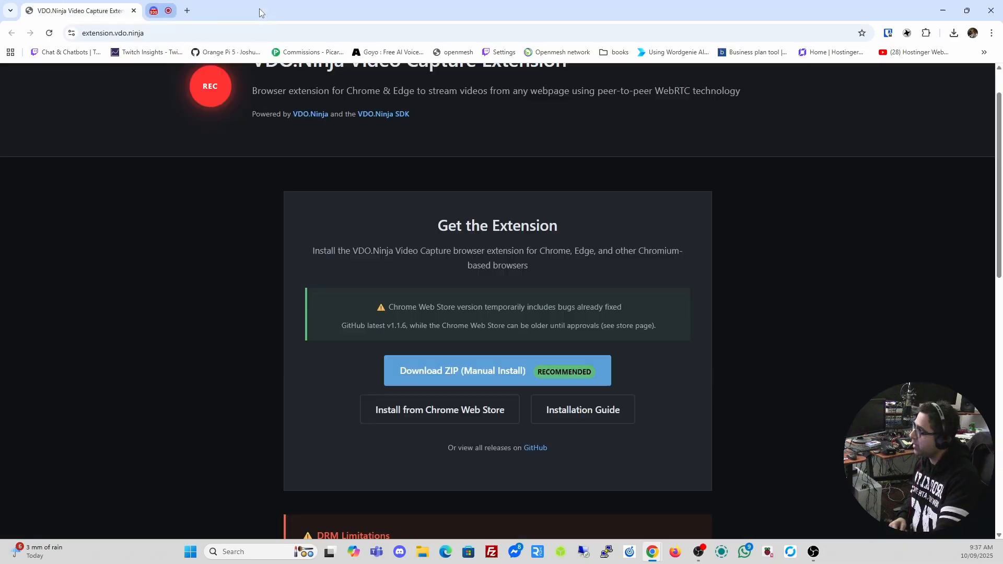
{"action": "left_click", "coordinate": [907, 34]}
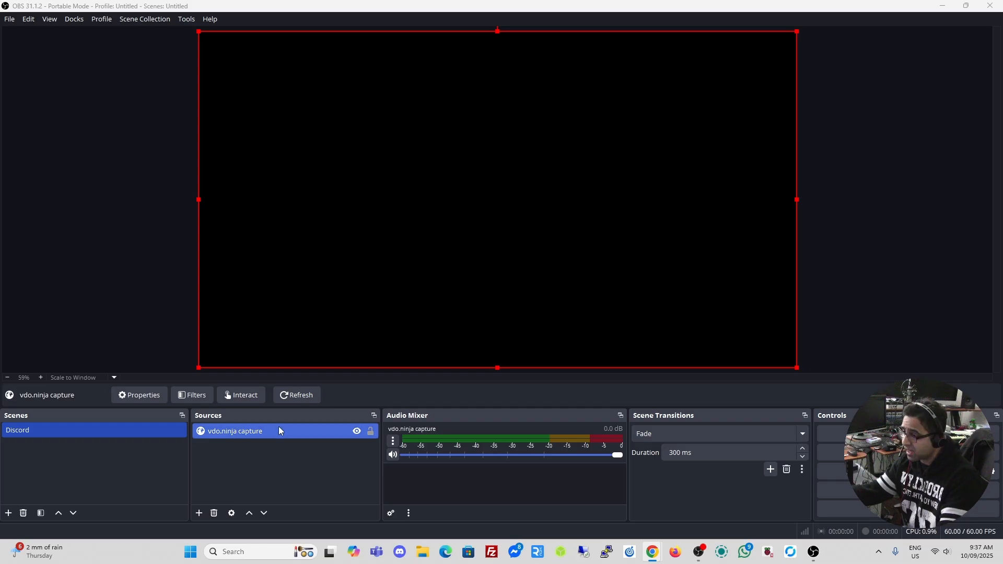
Delete the vdo.ninja capture source from the Discord scene
{"action": "key", "text": "Delete"}
{"action": "key", "text": "Return"}
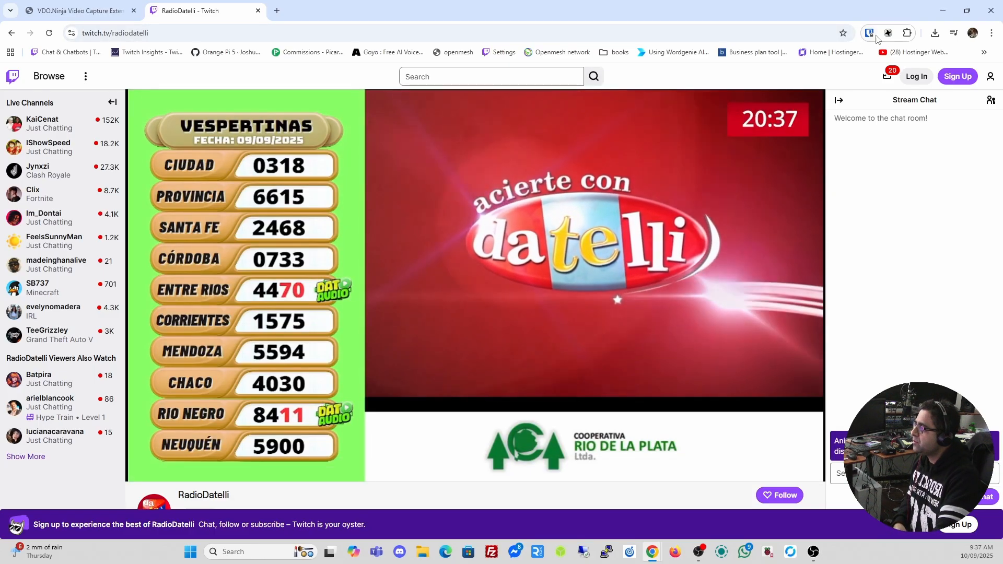
Erase the mediatechlive room ID in the extension settings and publish the Twitch video alone
{"action": "left_click", "coordinate": [887, 33]}
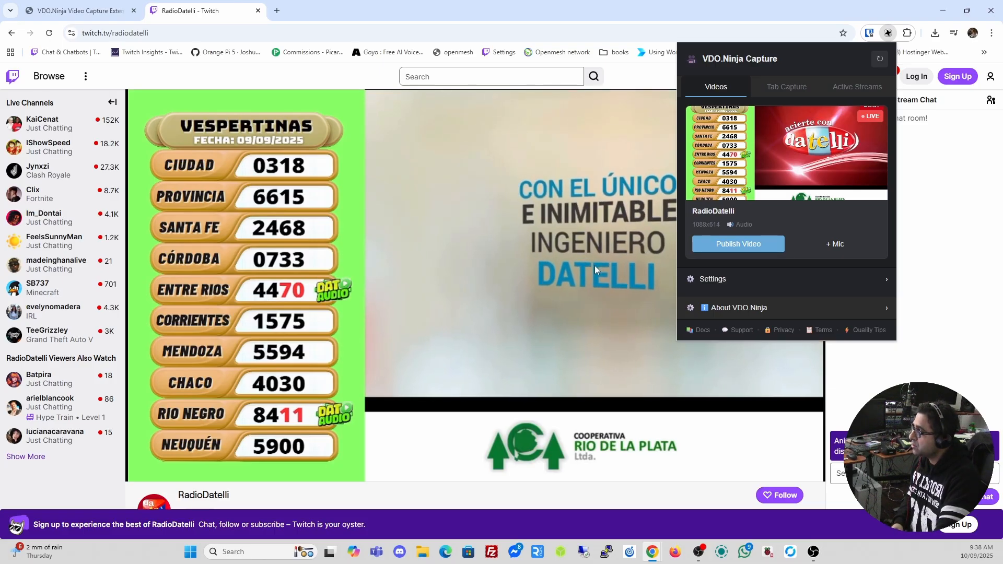
{"action": "left_click", "coordinate": [711, 280]}
{"action": "scroll", "coordinate": [745, 285], "scroll_direction": "down", "scroll_amount": 2}
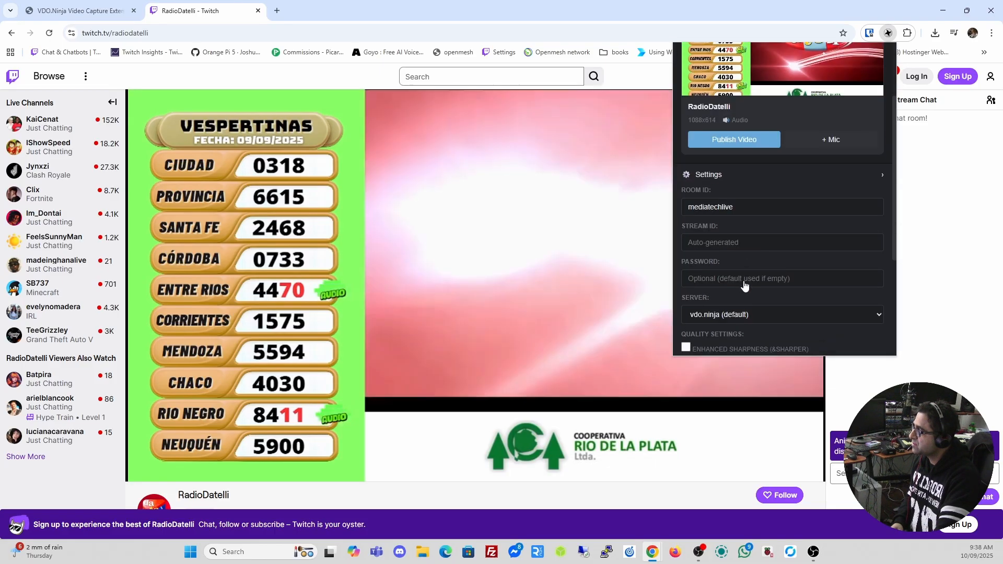
{"action": "double_click", "coordinate": [765, 208]}
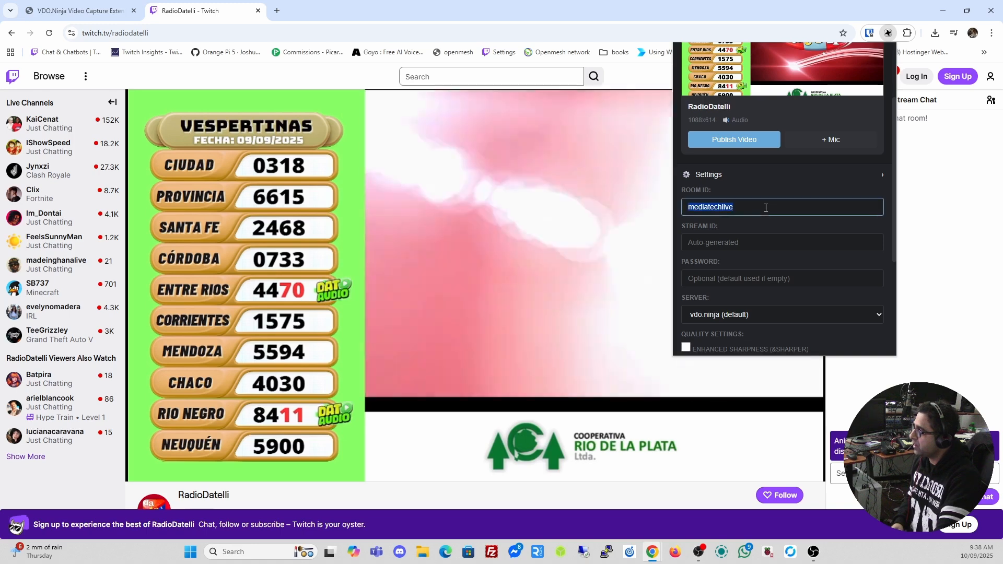
{"action": "key", "text": "BackSpace"}
{"action": "scroll", "coordinate": [740, 236], "scroll_direction": "up", "scroll_amount": 2}
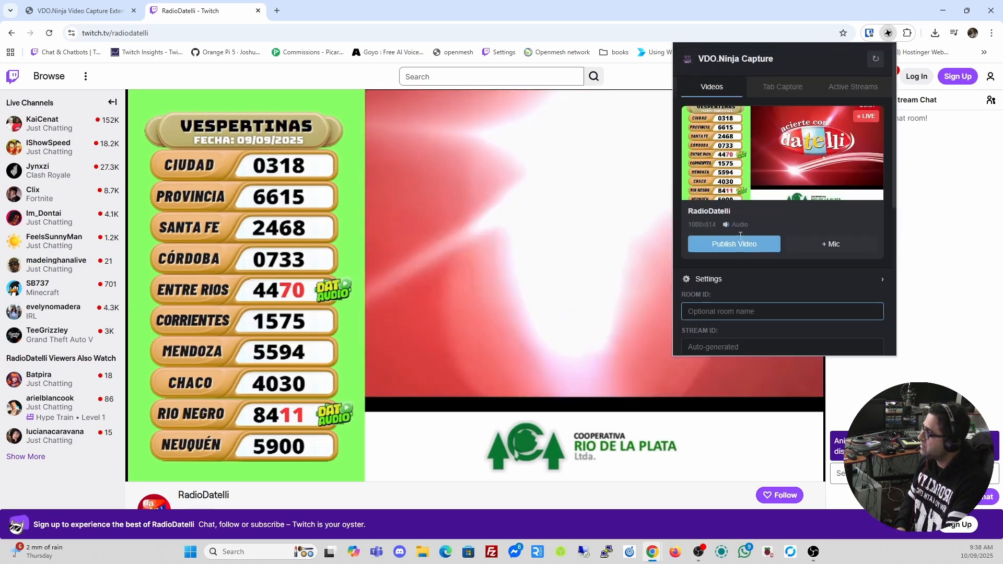
{"action": "left_click", "coordinate": [733, 244]}
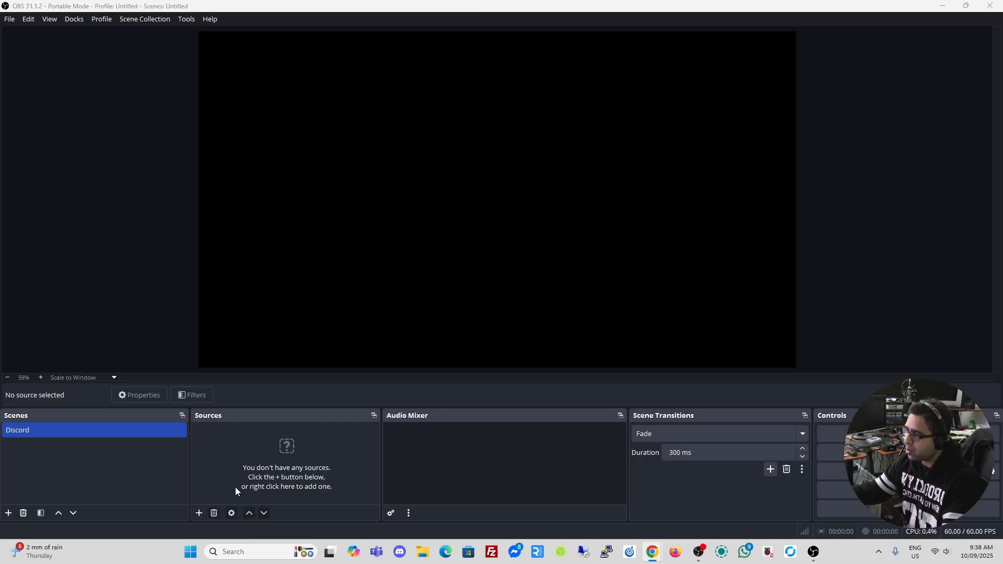
Create a browser source named 'twitch video' in the OBS scene
{"action": "left_click", "coordinate": [203, 512]}
{"action": "left_click", "coordinate": [256, 308]}
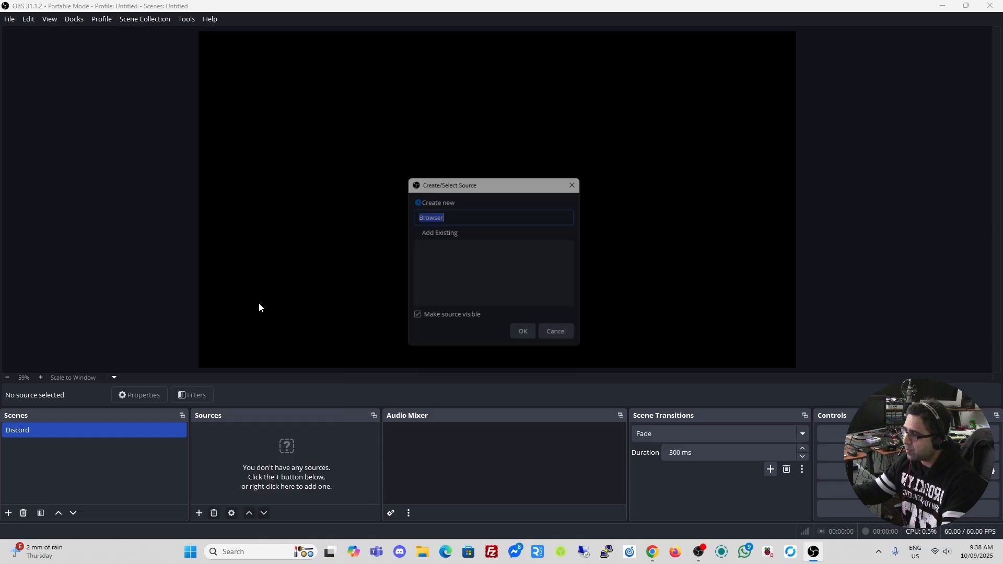
{"action": "type", "text": "twitch video"}
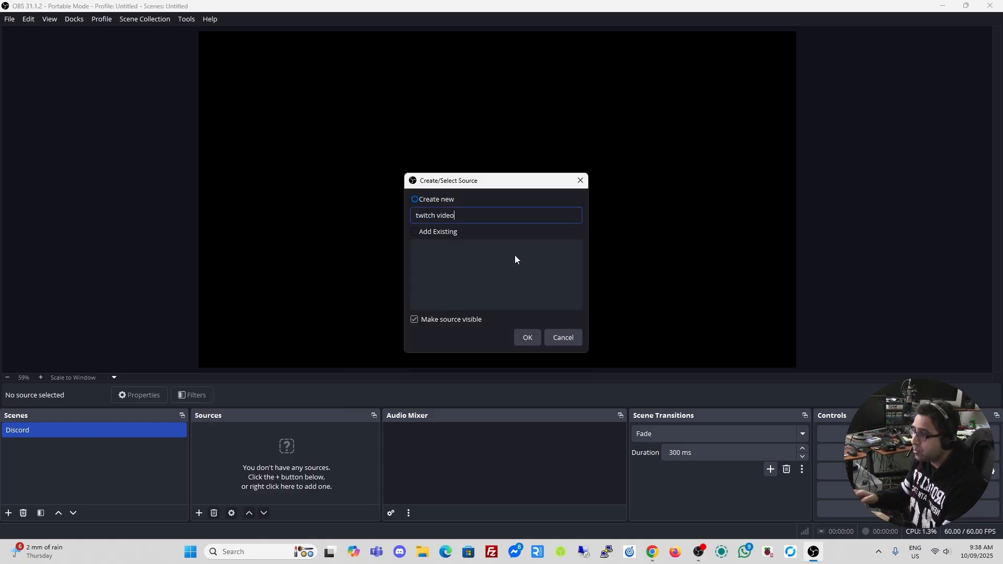
{"action": "key", "text": "Return"}
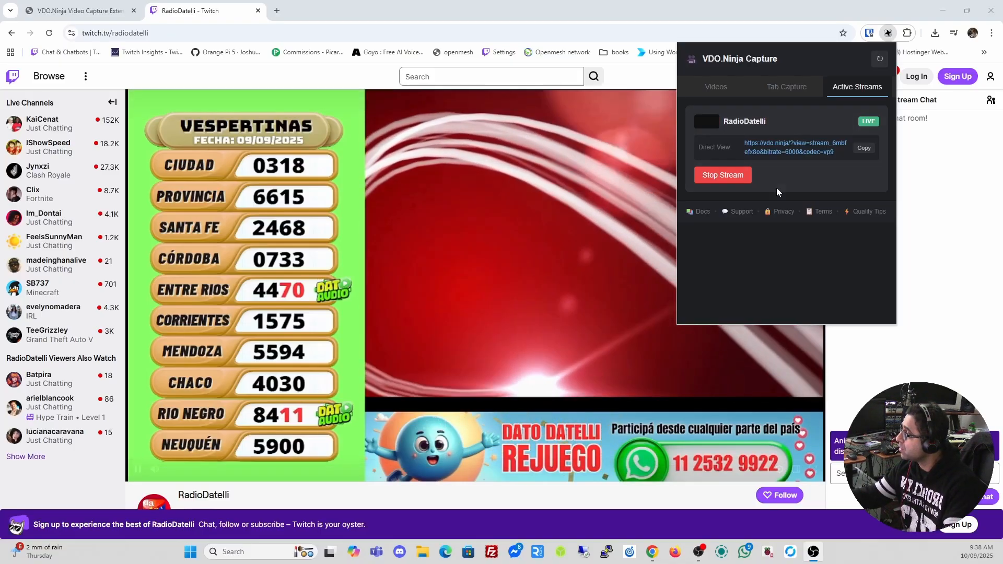
Return to the extension's page-video list and scroll down to its quality settings
{"action": "left_click", "coordinate": [715, 87]}
{"action": "scroll", "coordinate": [789, 222], "scroll_direction": "down", "scroll_amount": 3}
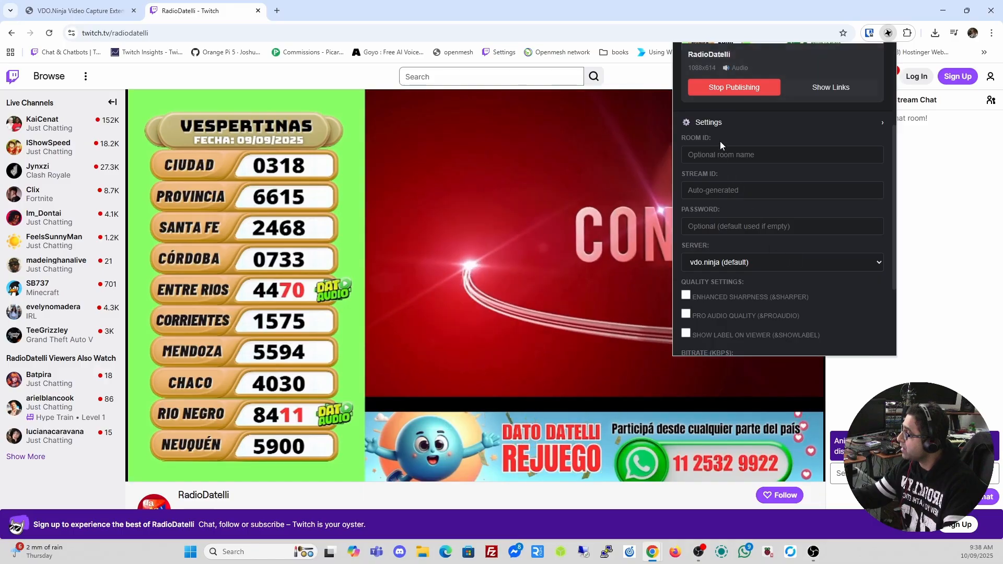
{"action": "scroll", "coordinate": [738, 265], "scroll_direction": "down", "scroll_amount": 3}
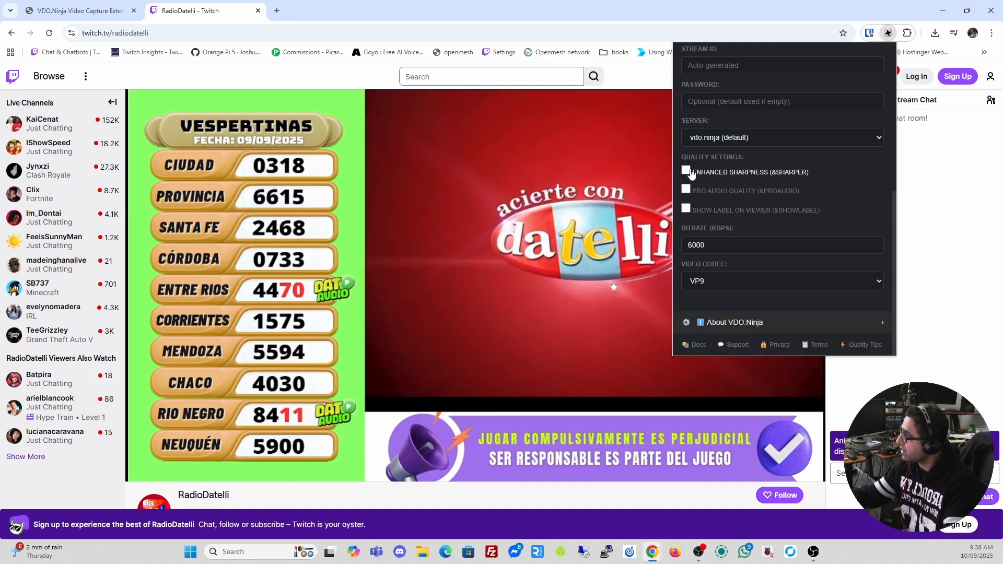
Turn on Enhanced Sharpness and Pro Audio Quality, keeping 6000 kbps bitrate and VP9 codec
{"action": "left_click", "coordinate": [688, 172]}
{"action": "left_click", "coordinate": [686, 190]}
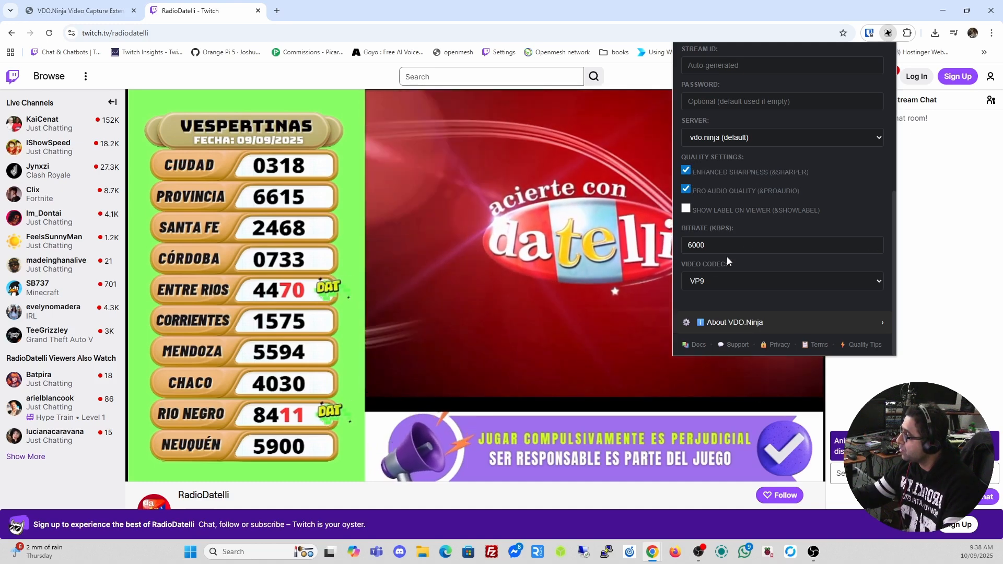
{"action": "double_click", "coordinate": [764, 243]}
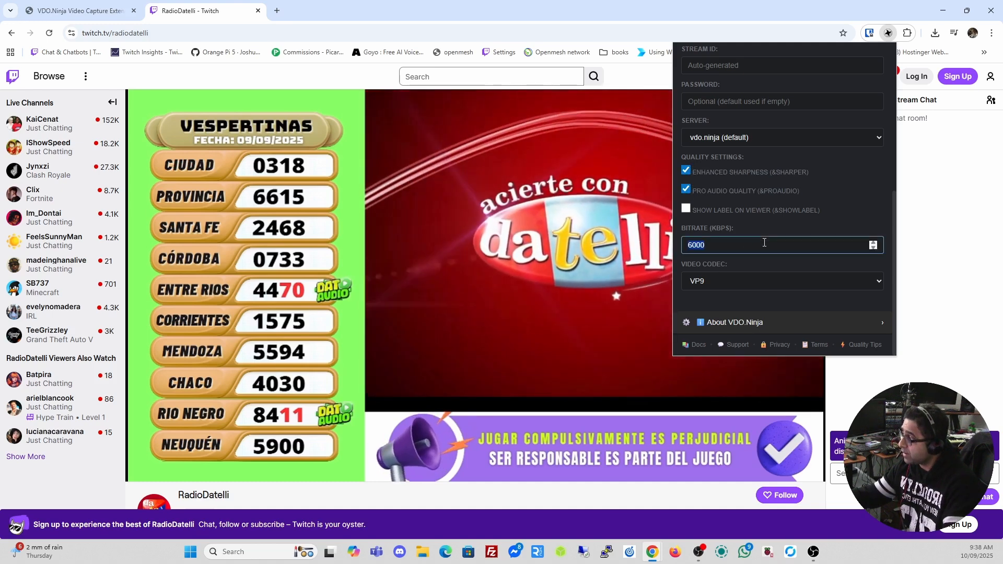
{"action": "left_click", "coordinate": [762, 281]}
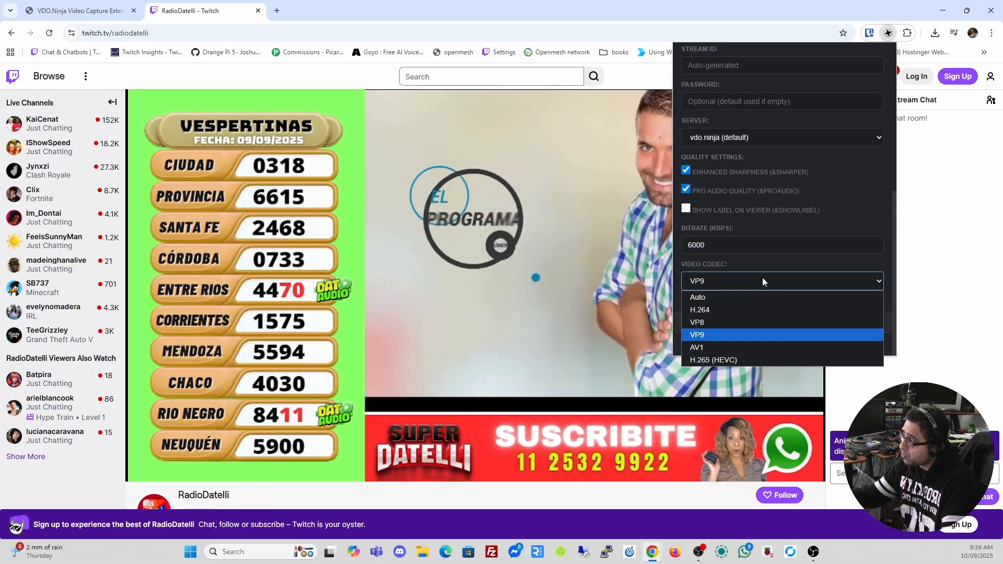
{"action": "left_click", "coordinate": [763, 282]}
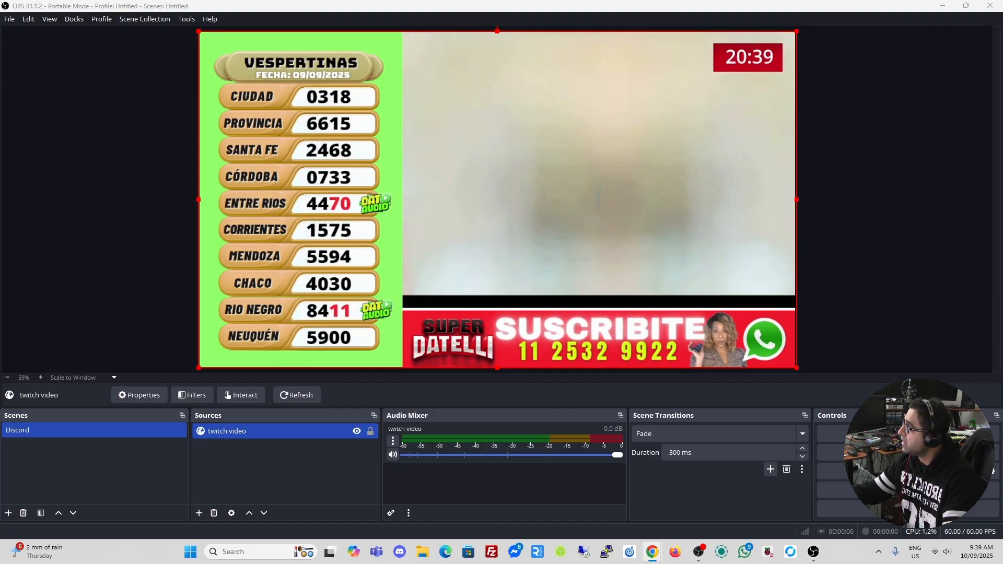
Move the Twitch browser window over OBS and then off this screen
{"action": "left_click_drag", "start_coordinate": [0, 207], "coordinate": [467, 239]}
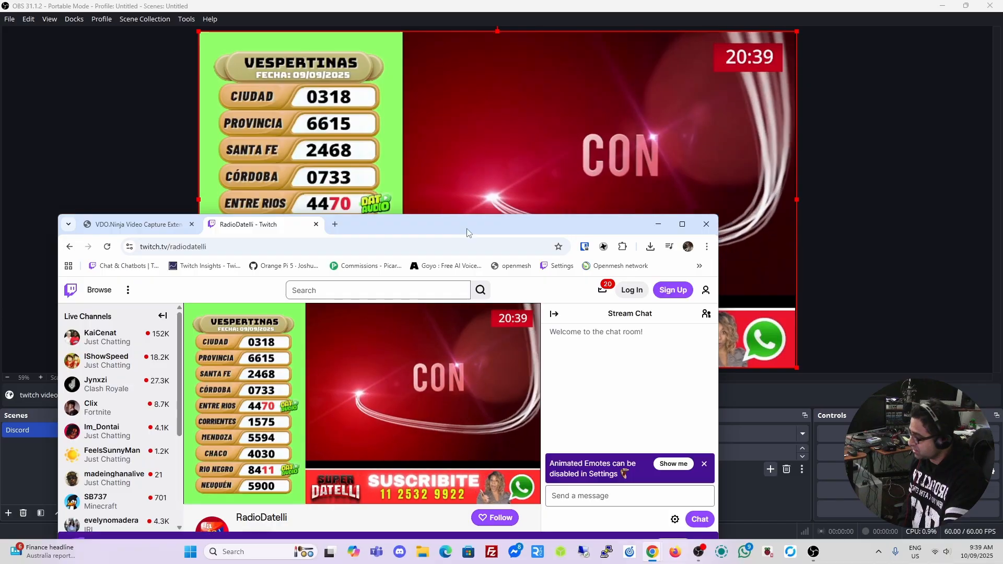
{"action": "left_click_drag", "start_coordinate": [466, 228], "coordinate": [694, 0]}
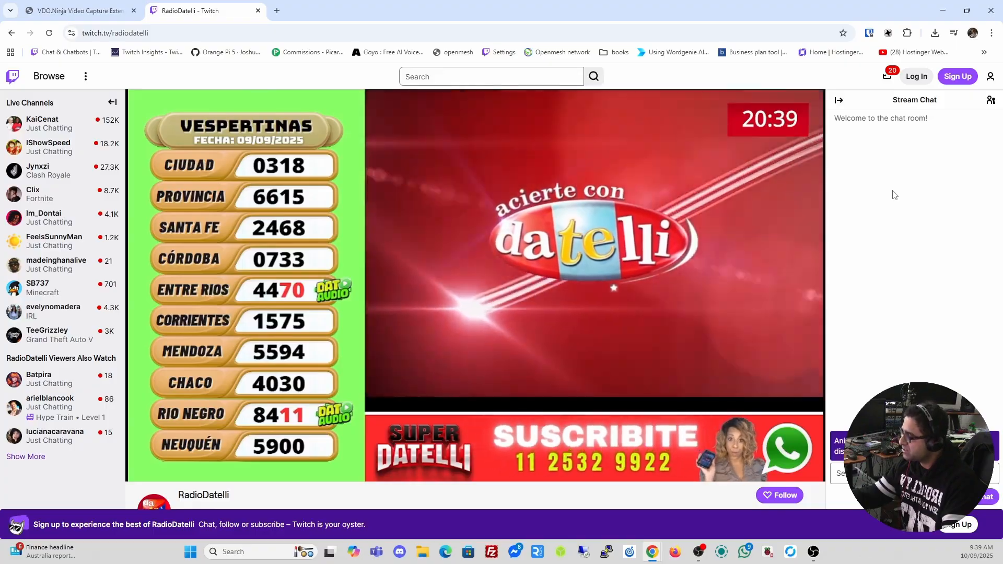
{"action": "left_click_drag", "start_coordinate": [783, 9], "coordinate": [783, 0]}
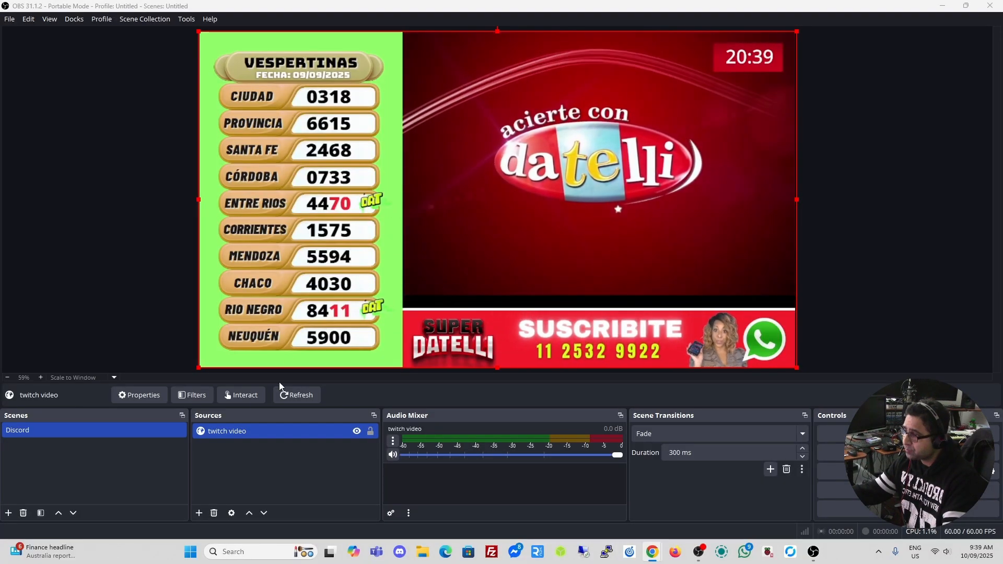
Remove the twitch video source from the OBS scene
{"action": "left_click", "coordinate": [250, 426]}
{"action": "key", "text": "Delete"}
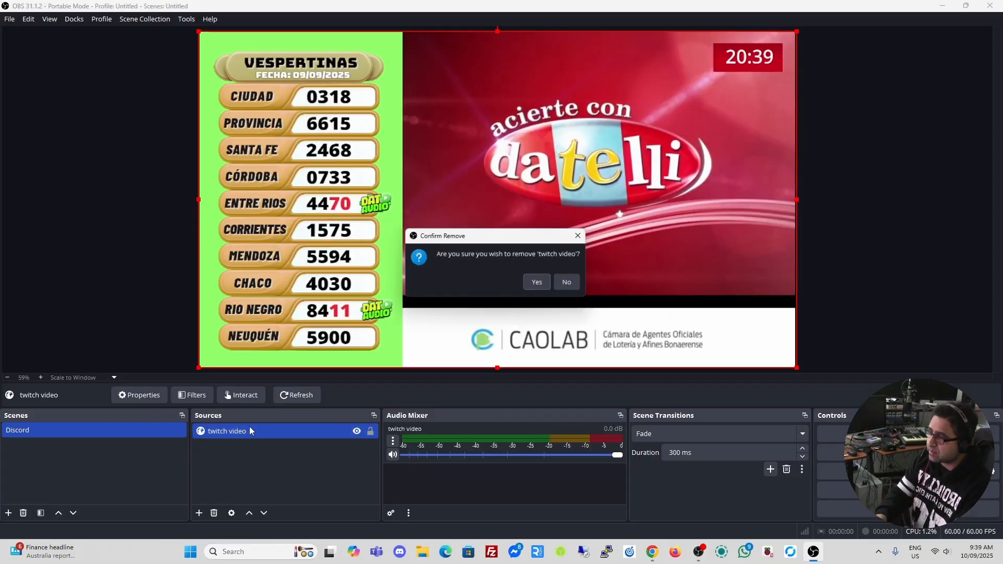
{"action": "left_click", "coordinate": [539, 283]}
{"action": "key", "text": "alt+Tab"}
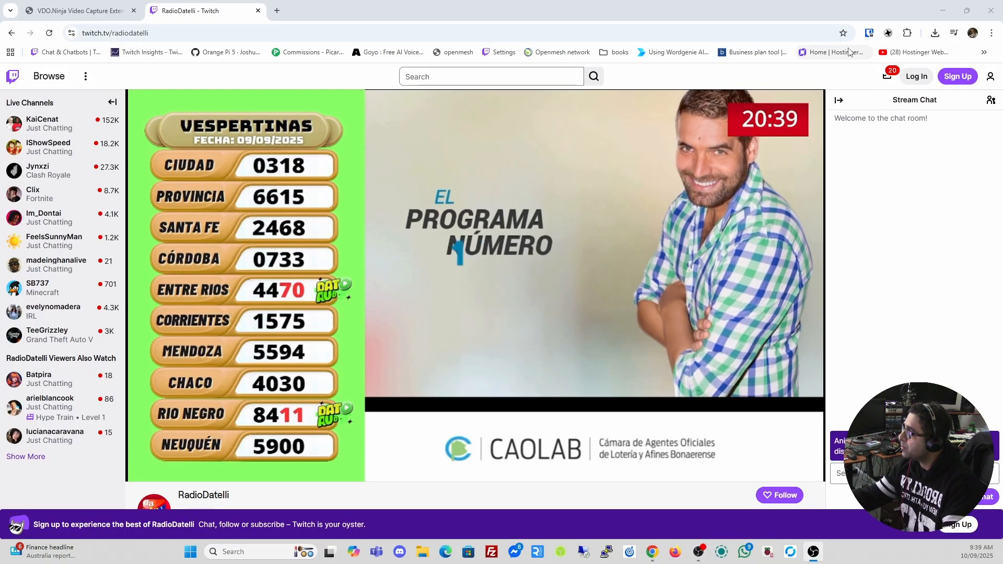
Stop publishing the Twitch video in VDO.Ninja Capture and expand its settings
{"action": "left_click", "coordinate": [887, 32]}
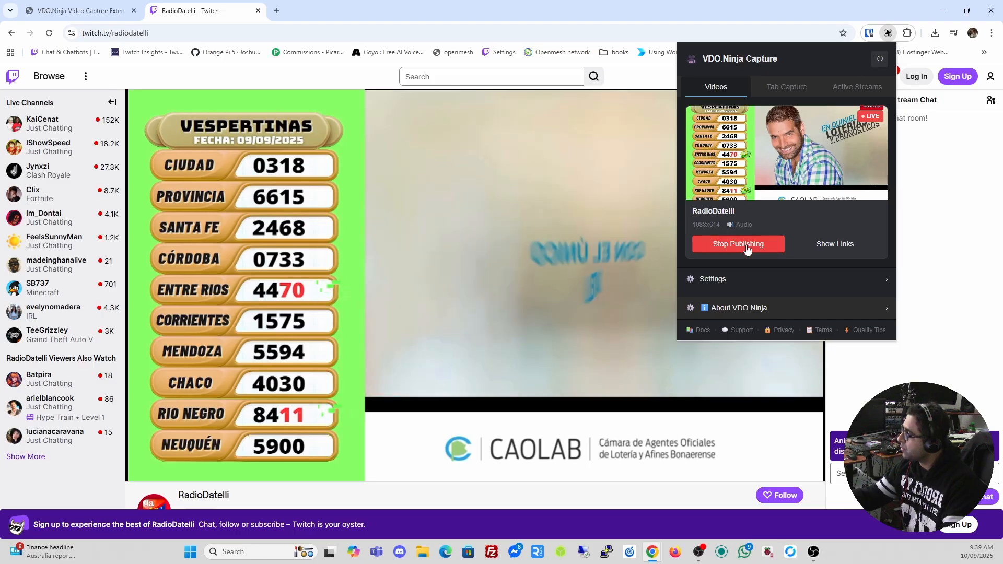
{"action": "left_click", "coordinate": [768, 243]}
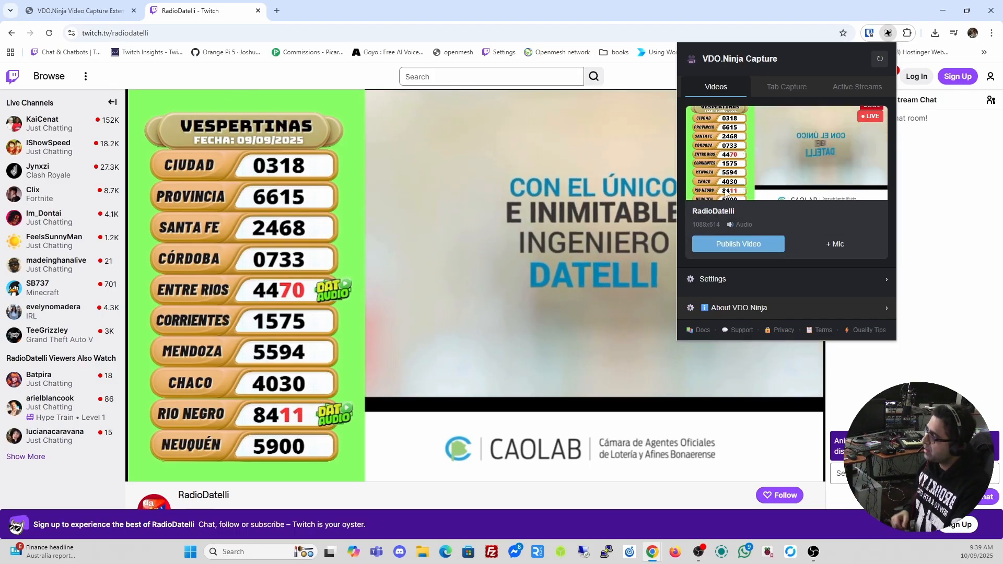
{"action": "left_click", "coordinate": [720, 283]}
Set room ID mediatechlive with enhanced sharpness, pro audio and a 10000 kbps bitrate
{"action": "scroll", "coordinate": [810, 260], "scroll_direction": "down", "scroll_amount": 3}
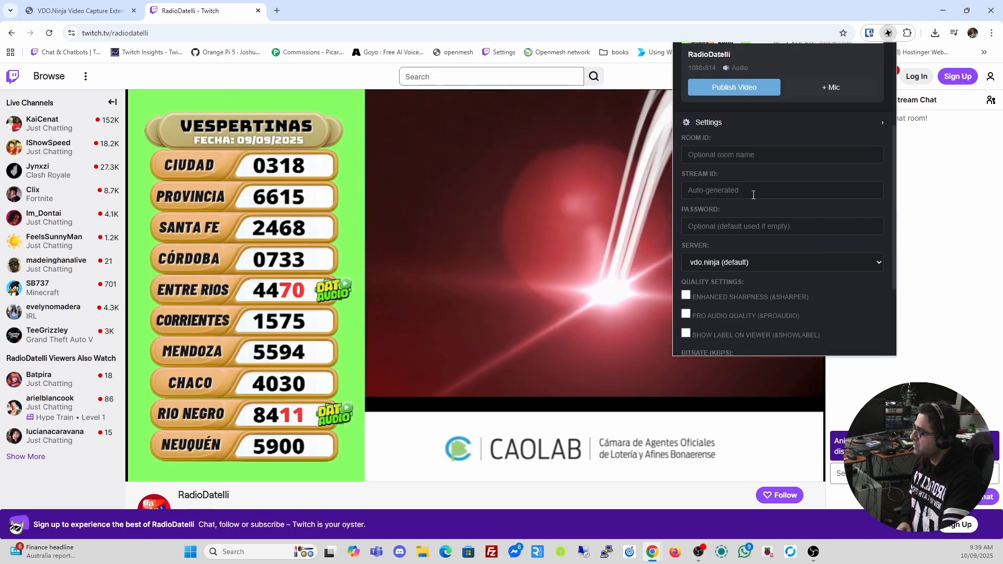
{"action": "type", "text": "mediatechlive"}
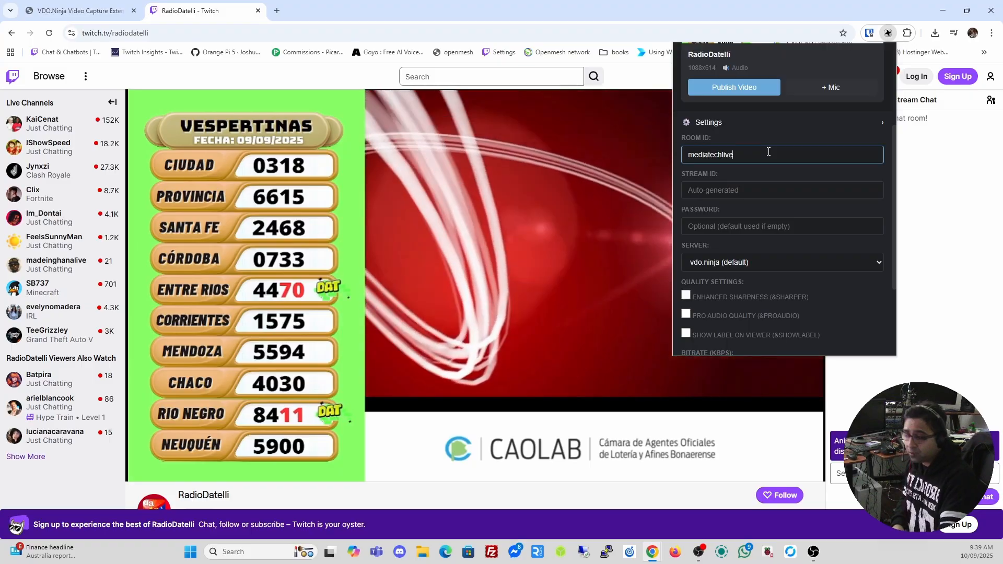
{"action": "scroll", "coordinate": [758, 196], "scroll_direction": "down", "scroll_amount": 2}
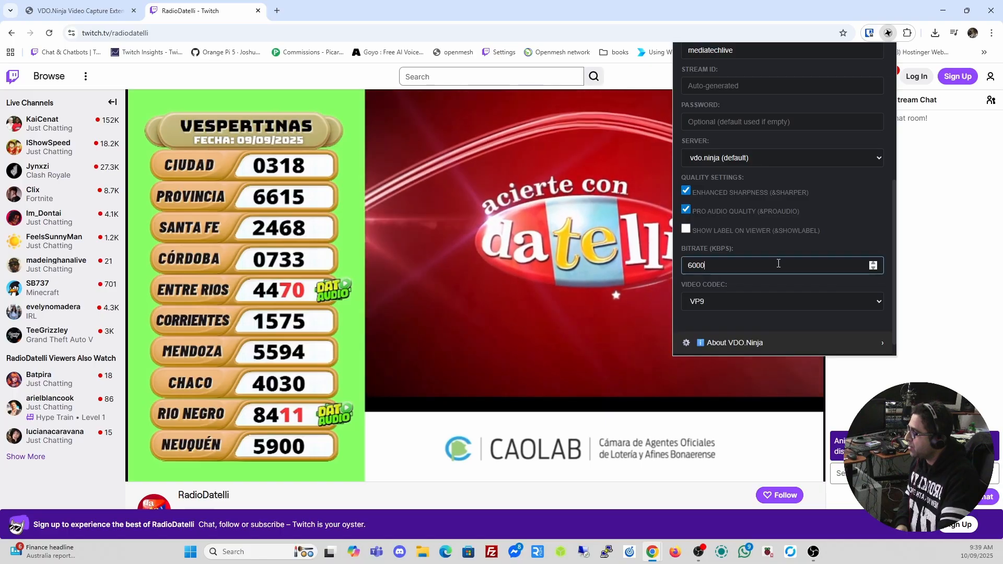
{"action": "type", "text": "10000"}
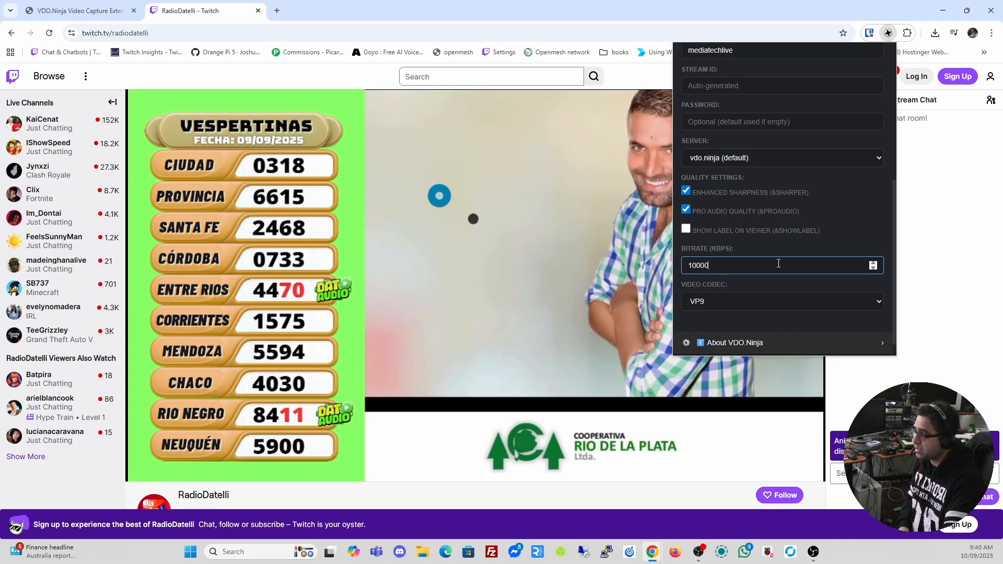
{"action": "scroll", "coordinate": [782, 278], "scroll_direction": "up", "scroll_amount": 5}
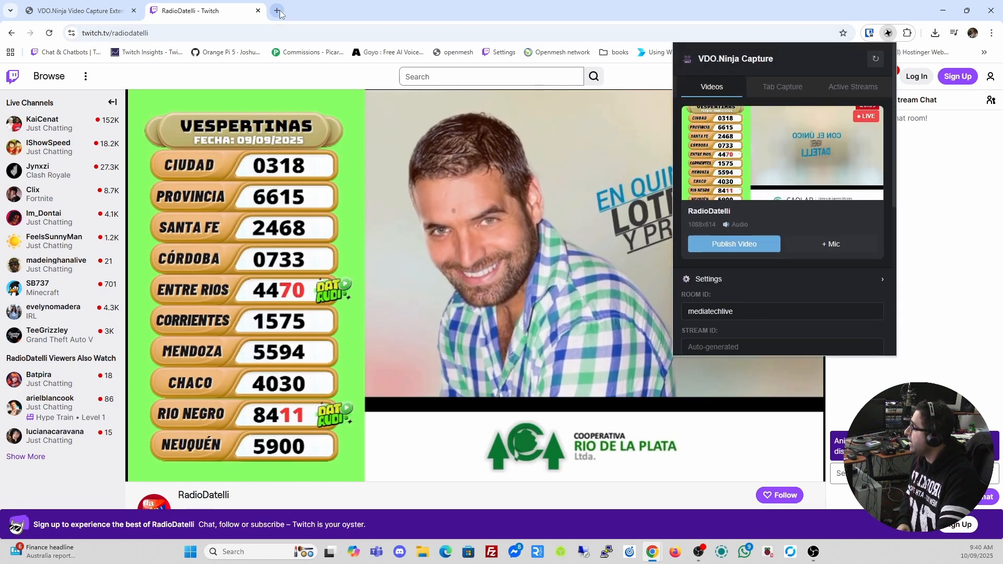
Create the mediatechlive room on vdo.ninja and open its director control center in a separate window
{"action": "left_click", "coordinate": [277, 11]}
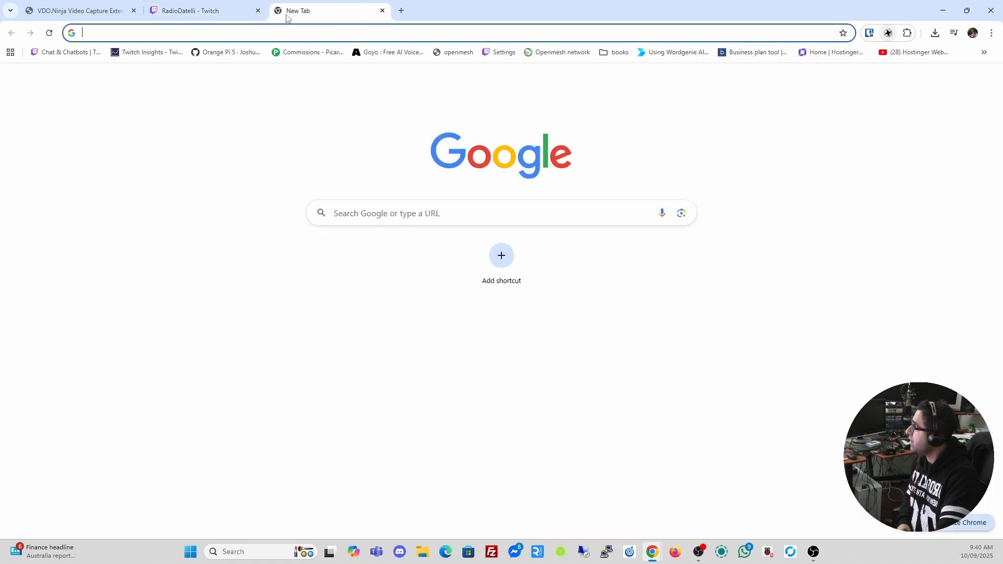
{"action": "left_click", "coordinate": [279, 35]}
{"action": "type", "text": "vdo.ninja"}
{"action": "key", "text": "Return"}
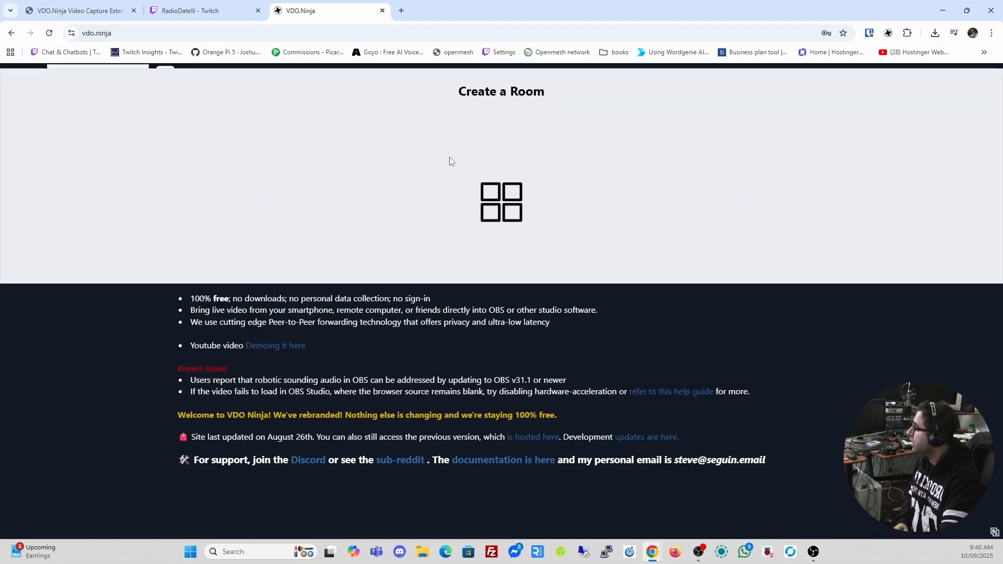
{"action": "left_click", "coordinate": [476, 296]}
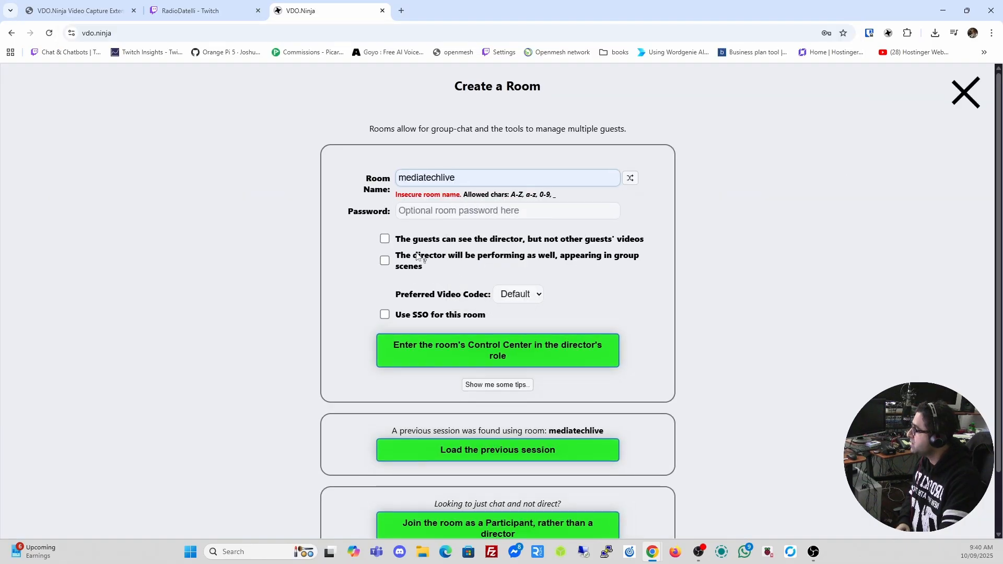
{"action": "left_click", "coordinate": [485, 346]}
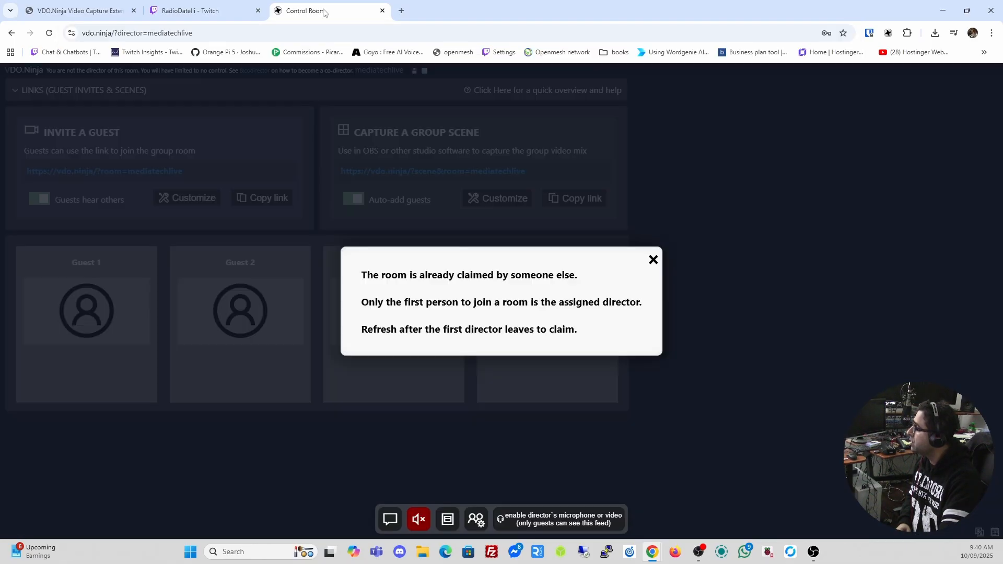
{"action": "left_click_drag", "start_coordinate": [324, 11], "coordinate": [323, 0]}
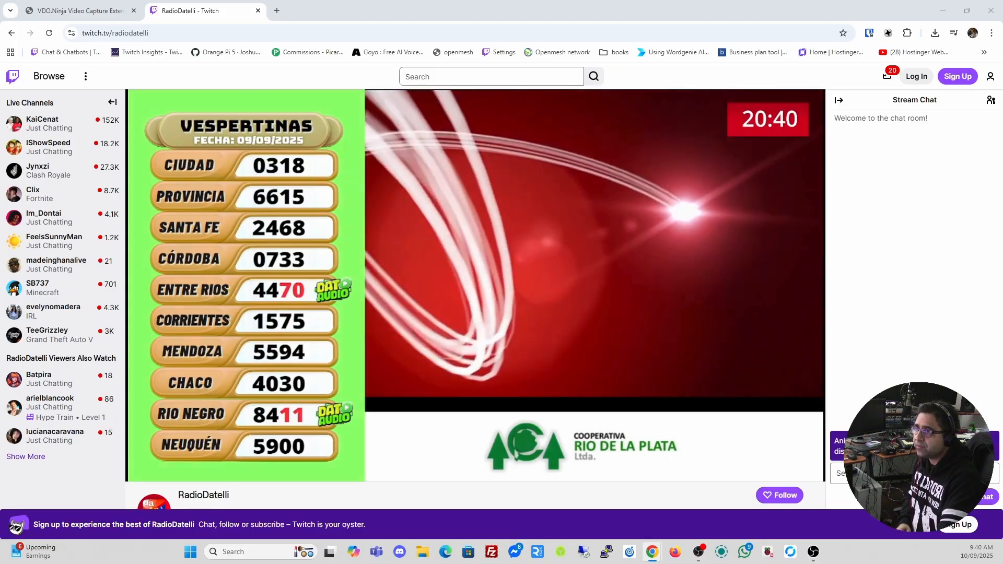
Republish the Twitch video into the mediatechlive room from the Capture extension and check its share links
{"action": "left_click", "coordinate": [887, 32]}
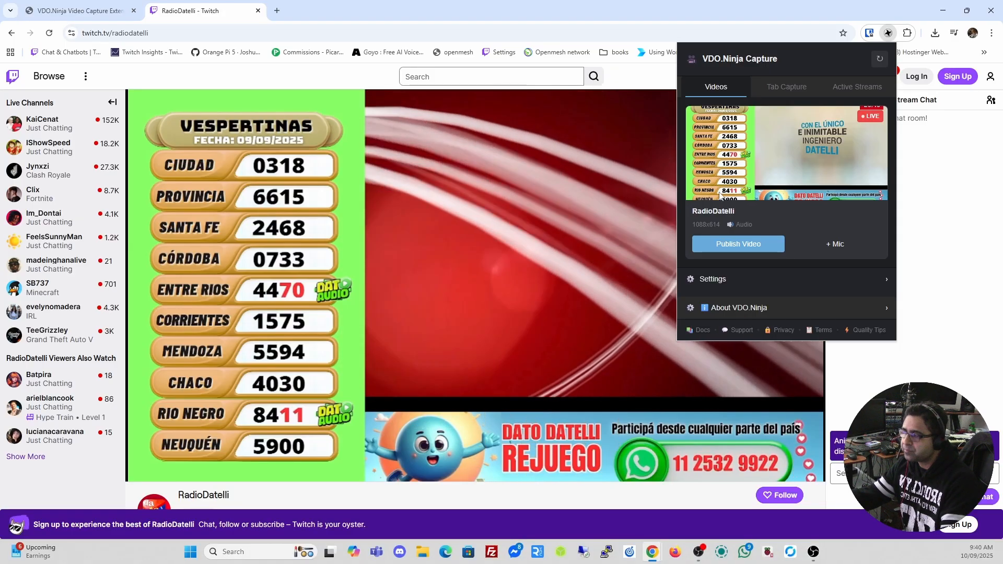
{"action": "scroll", "coordinate": [766, 212], "scroll_direction": "down", "scroll_amount": 2}
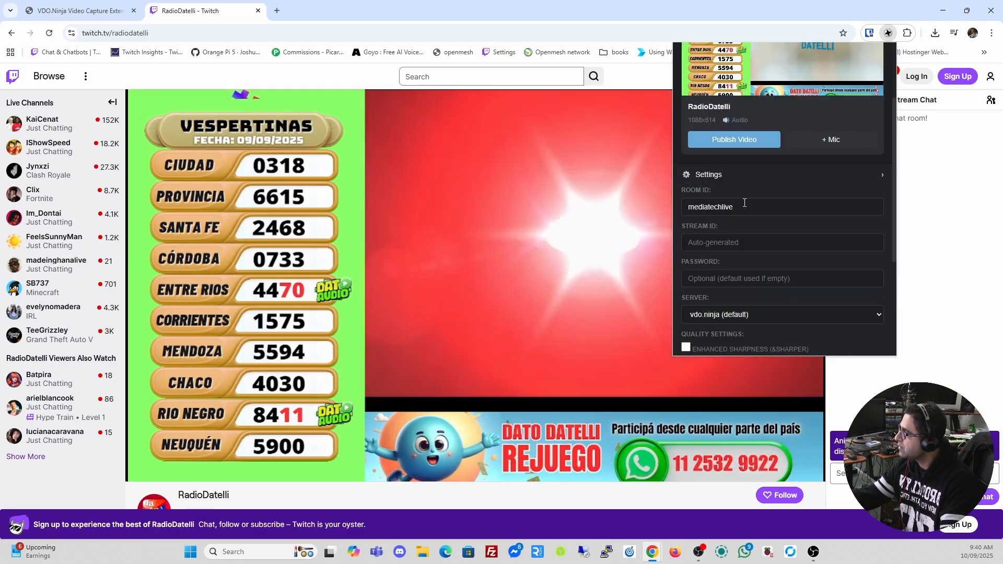
{"action": "left_click", "coordinate": [732, 141]}
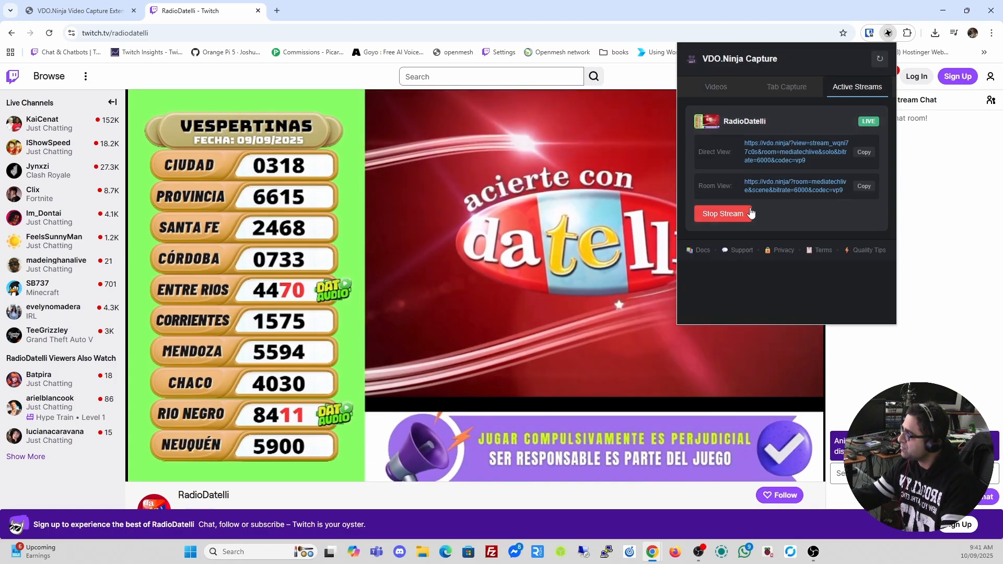
{"action": "left_click", "coordinate": [715, 87]}
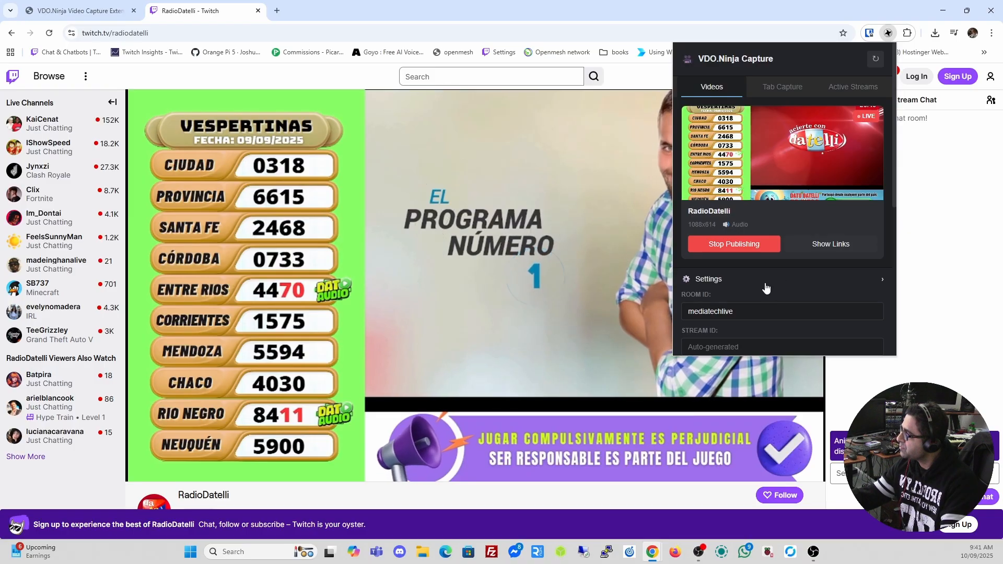
{"action": "left_click", "coordinate": [853, 87]}
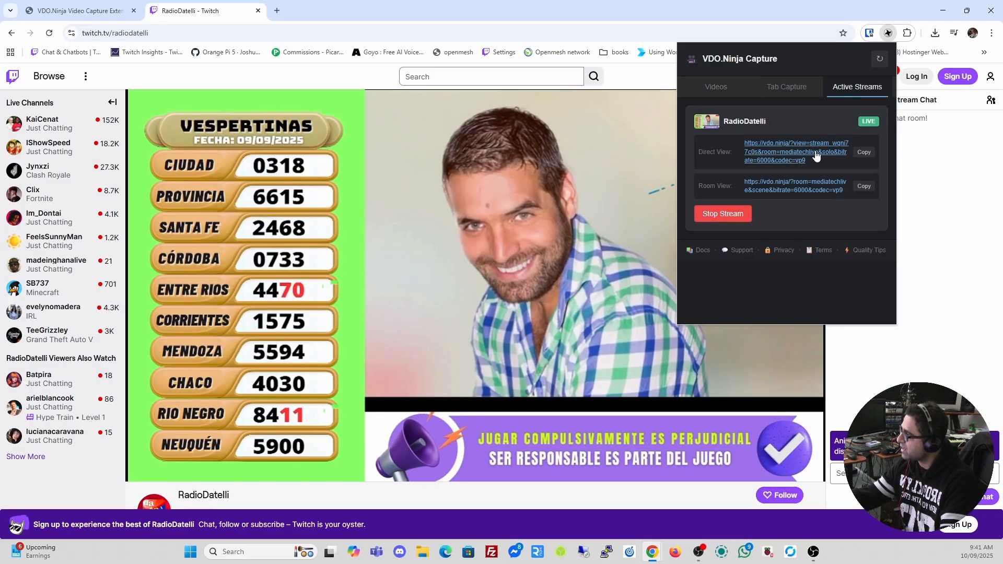
Copy the Capture a Group Scene link from the mediatechlive control room
{"action": "left_click", "coordinate": [817, 155]}
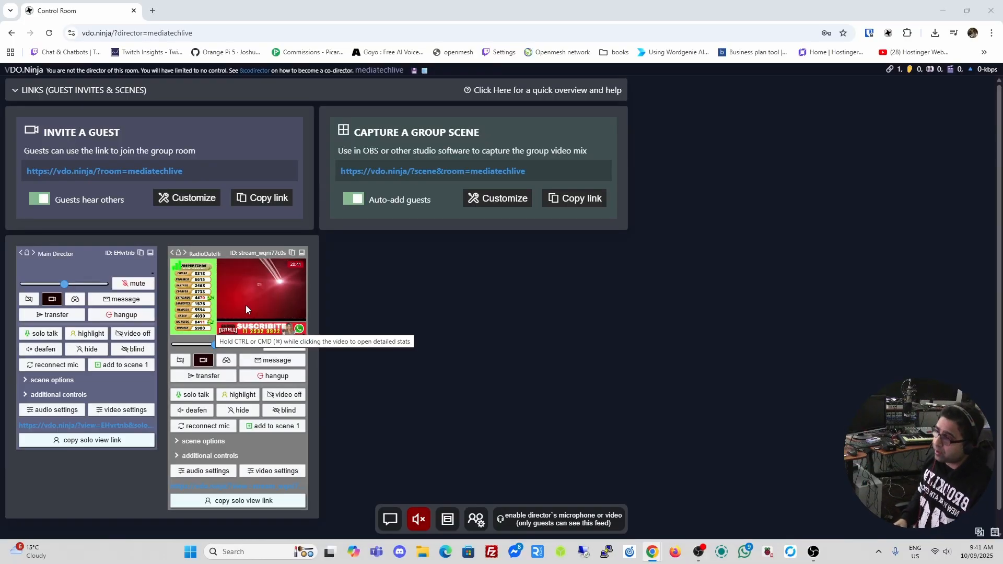
{"action": "left_click", "coordinate": [573, 201]}
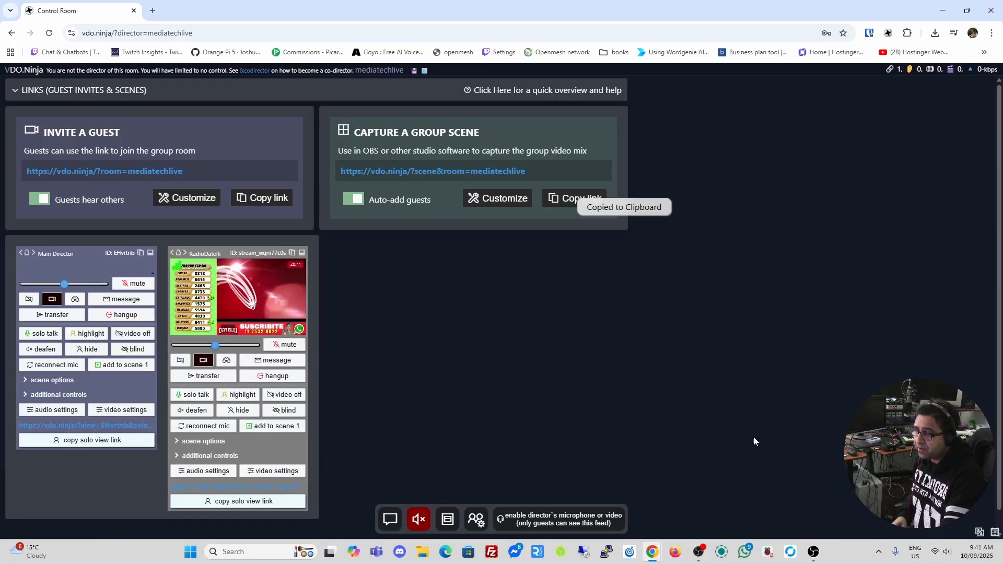
{"action": "left_click", "coordinate": [815, 554]}
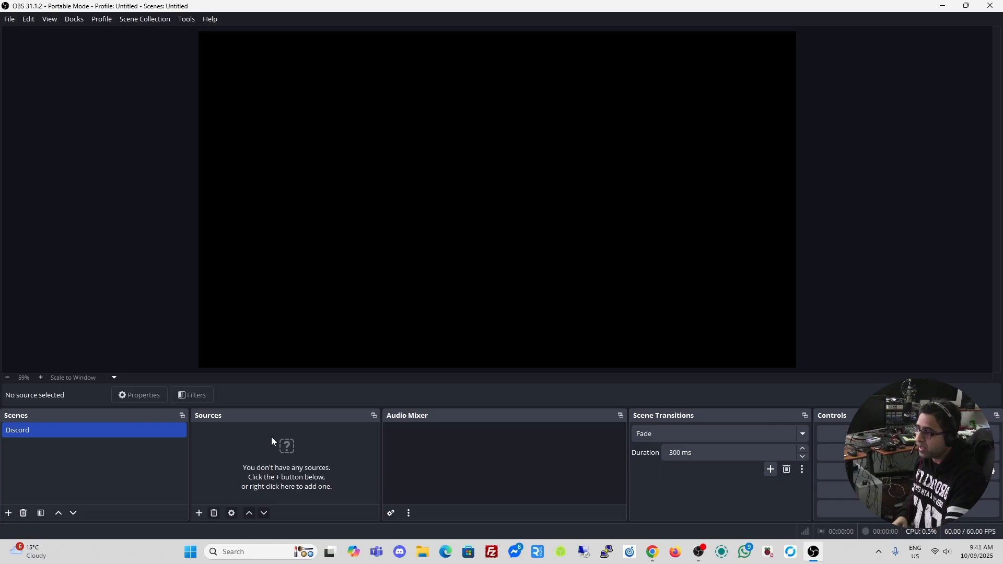
Add a browser source named twitch with the mediatechlive group scene URL at 1920×1080
{"action": "left_click", "coordinate": [197, 513]}
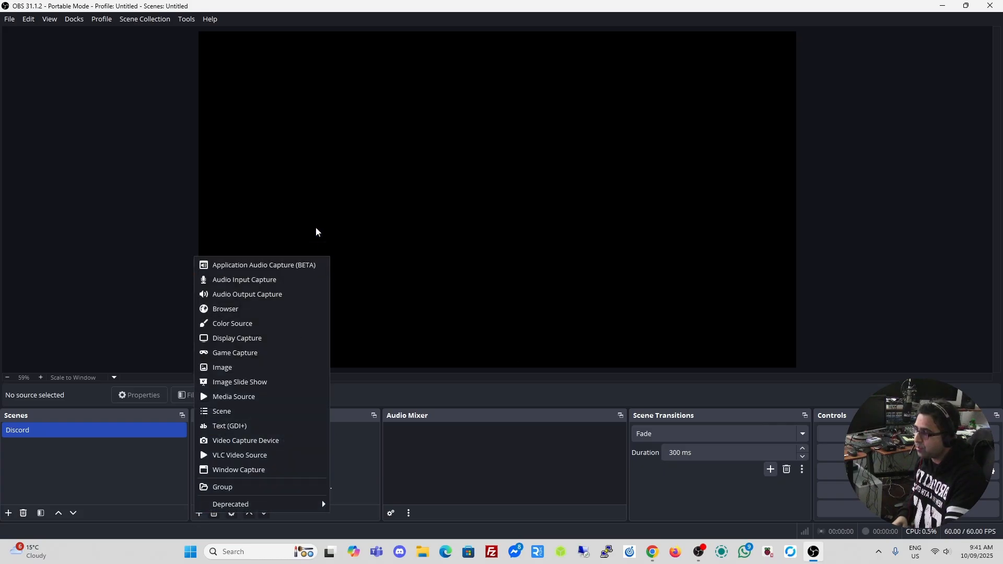
{"action": "left_click", "coordinate": [251, 309]}
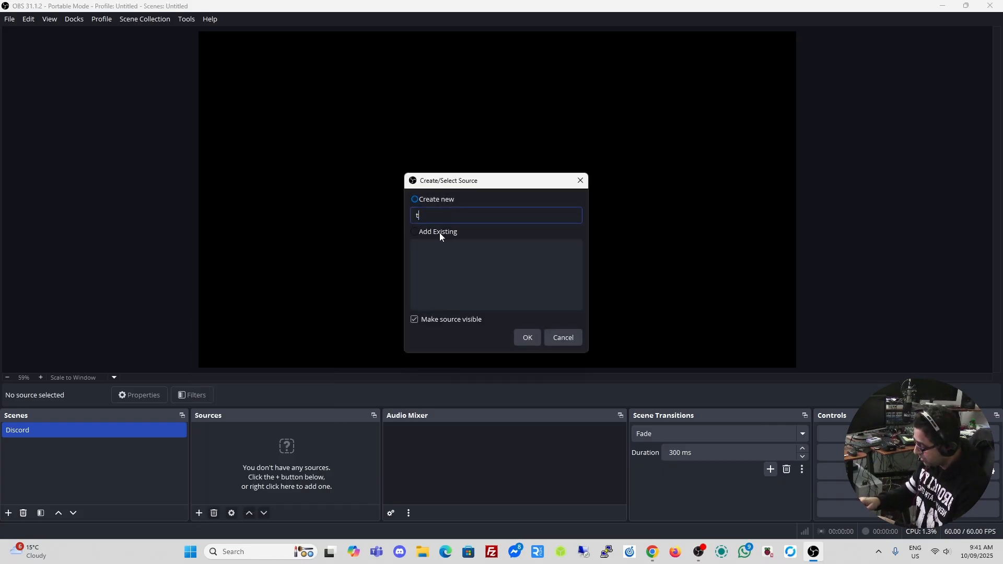
{"action": "type", "text": "twitch"}
{"action": "left_click", "coordinate": [527, 337]}
{"action": "left_click", "coordinate": [527, 286]}
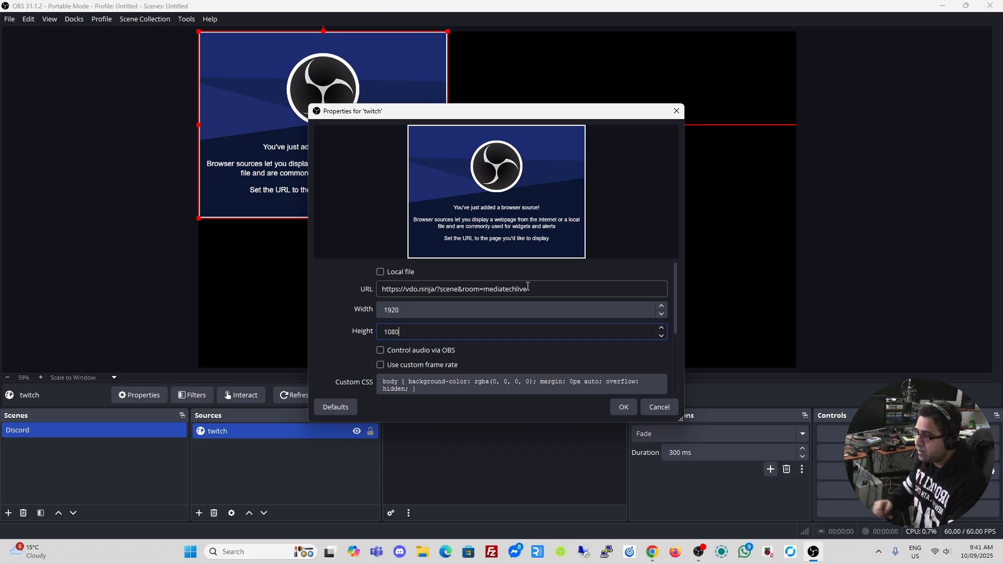
{"action": "key", "text": "Return"}
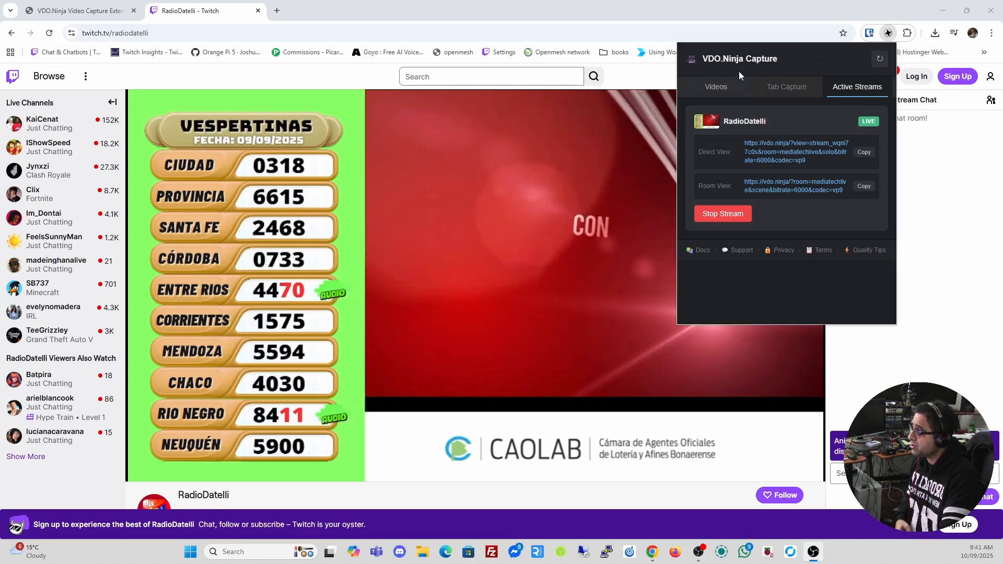
Confirm RadioDatelli is still live in the extension and OBS, then return to the capture extension page
{"action": "left_click", "coordinate": [716, 86]}
{"action": "left_click", "coordinate": [850, 89]}
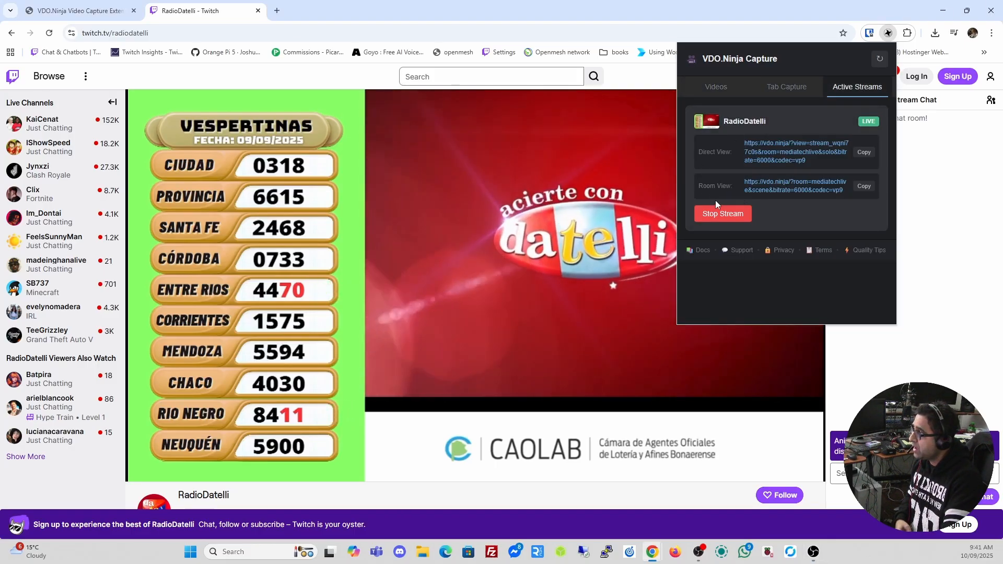
{"action": "left_click", "coordinate": [715, 86]}
{"action": "scroll", "coordinate": [764, 264], "scroll_direction": "down", "scroll_amount": 2}
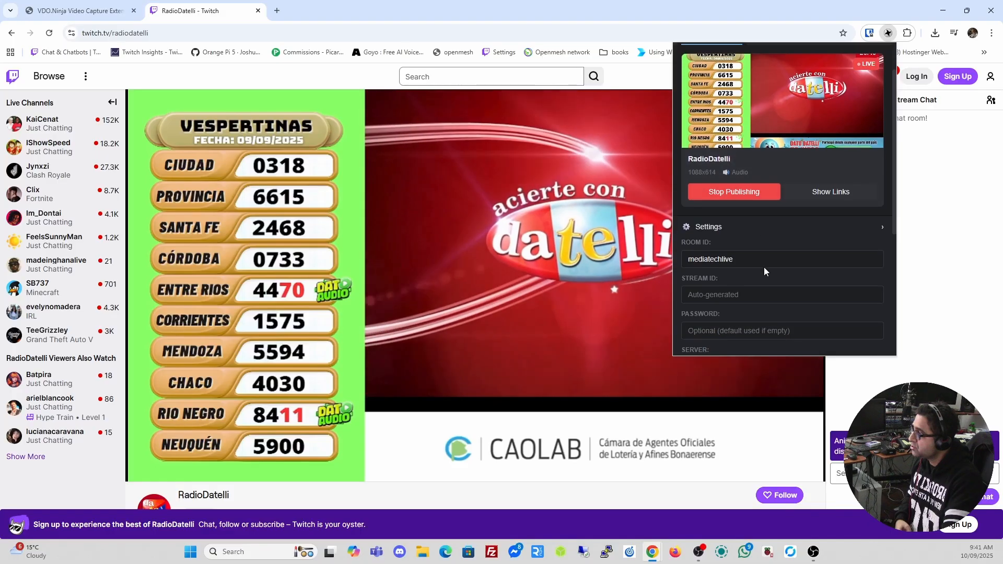
{"action": "scroll", "coordinate": [781, 118], "scroll_direction": "up", "scroll_amount": 2}
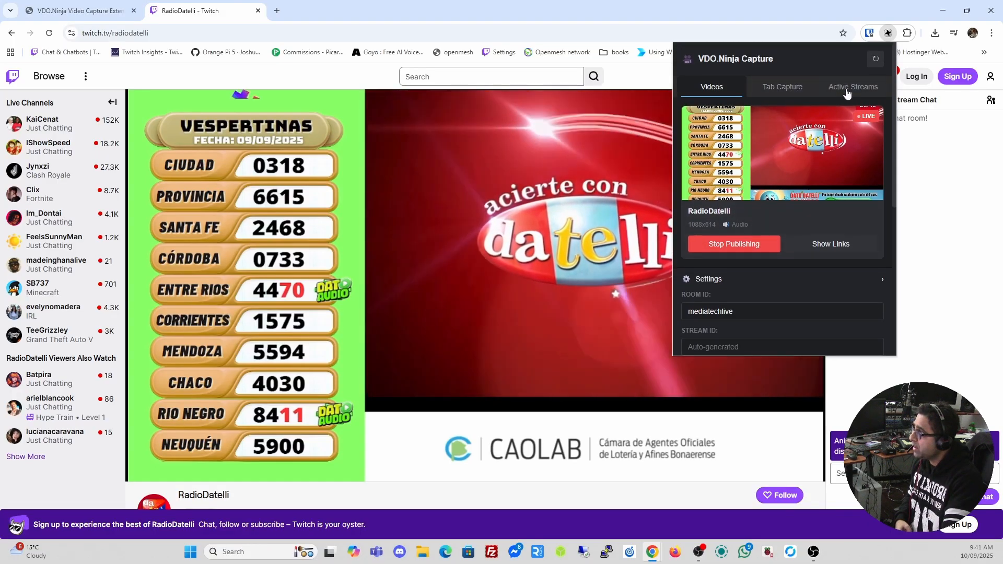
{"action": "left_click", "coordinate": [849, 88]}
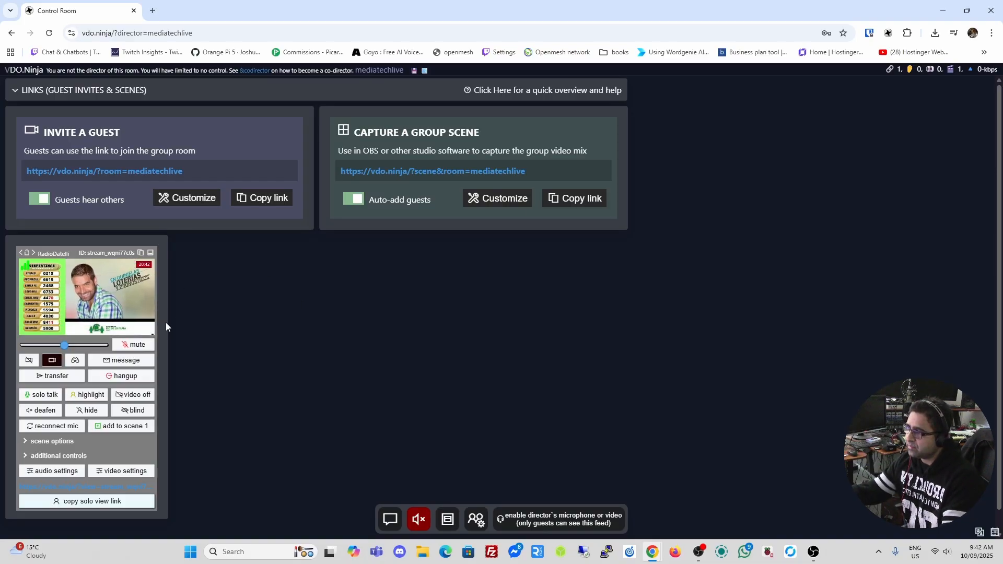
{"action": "left_click", "coordinate": [813, 550]}
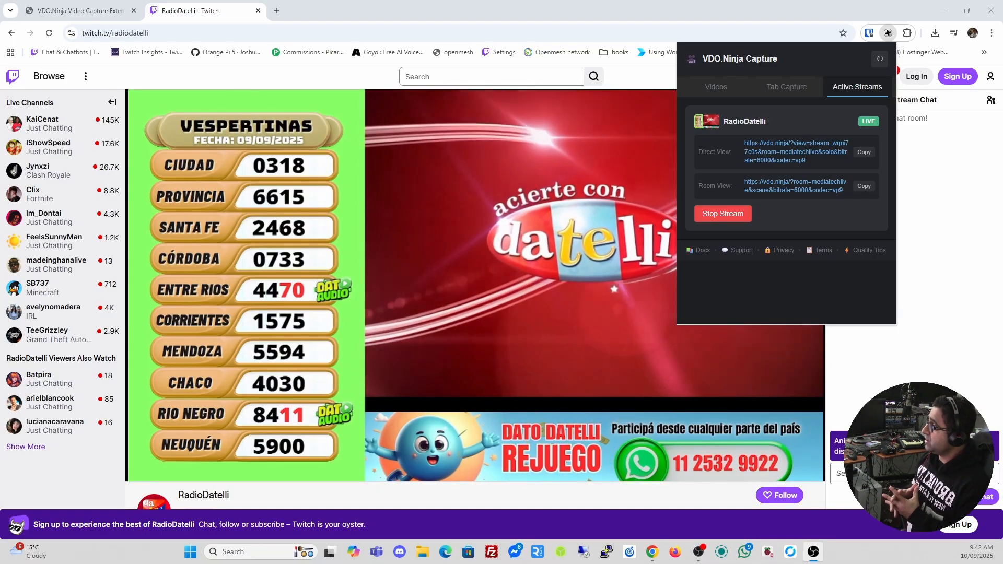
{"action": "left_click", "coordinate": [108, 13]}
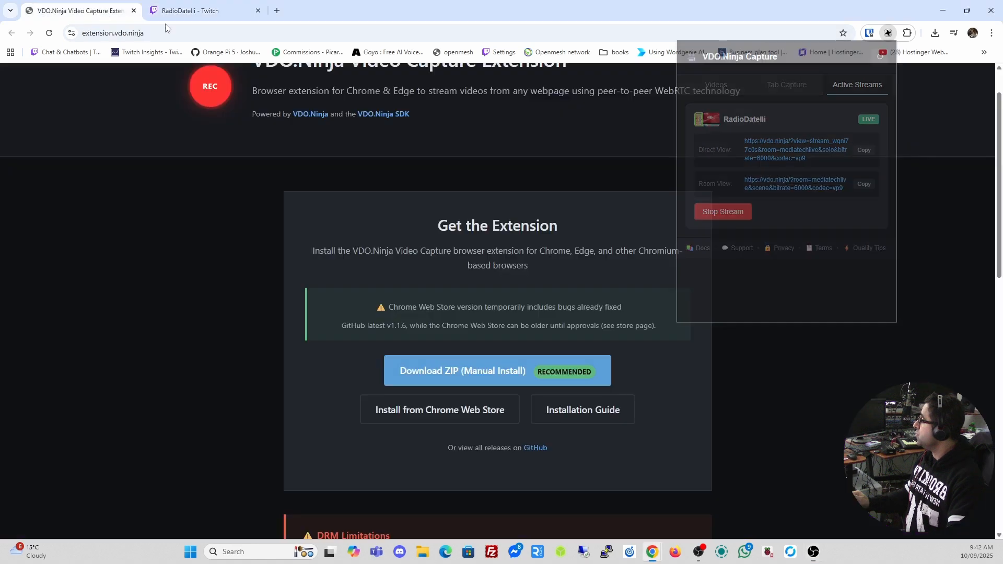